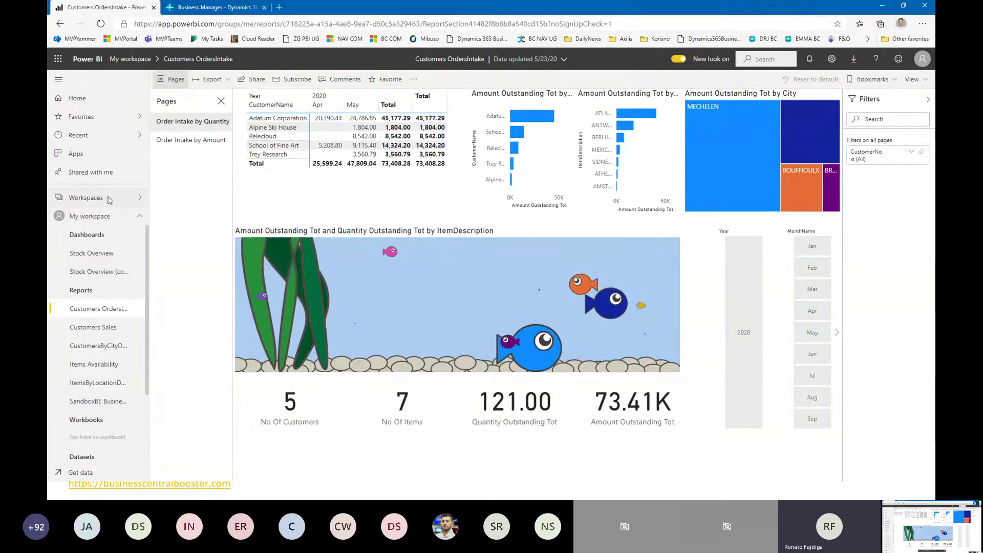
Create a new workspace named SalesWorkspace and save it
{"action": "left_click", "coordinate": [108, 200]}
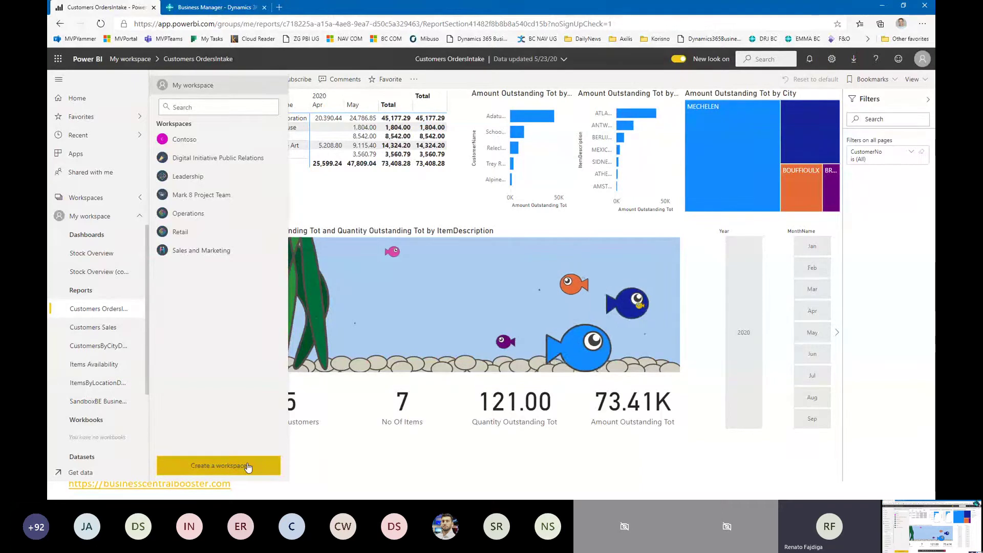
{"action": "key", "text": "Escape"}
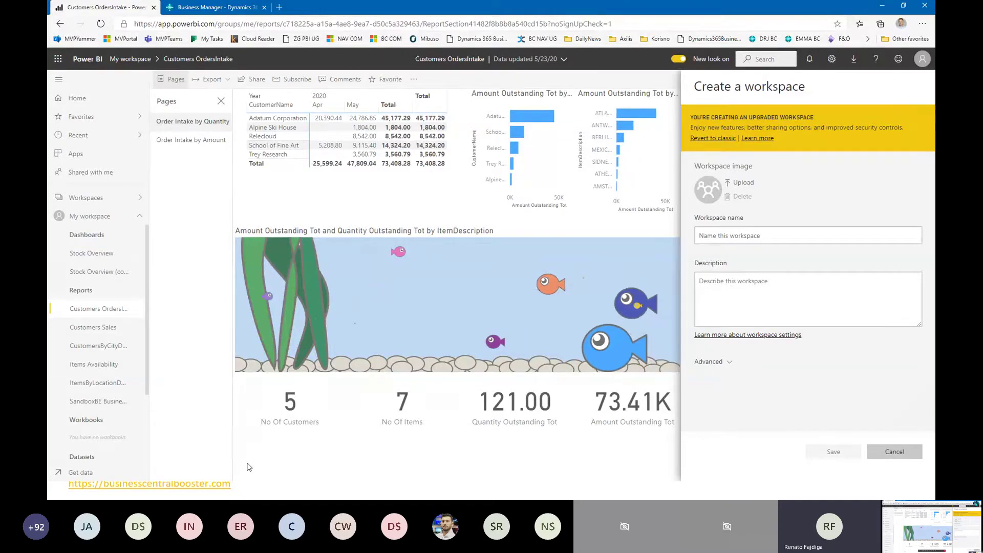
{"action": "left_click", "coordinate": [831, 238]}
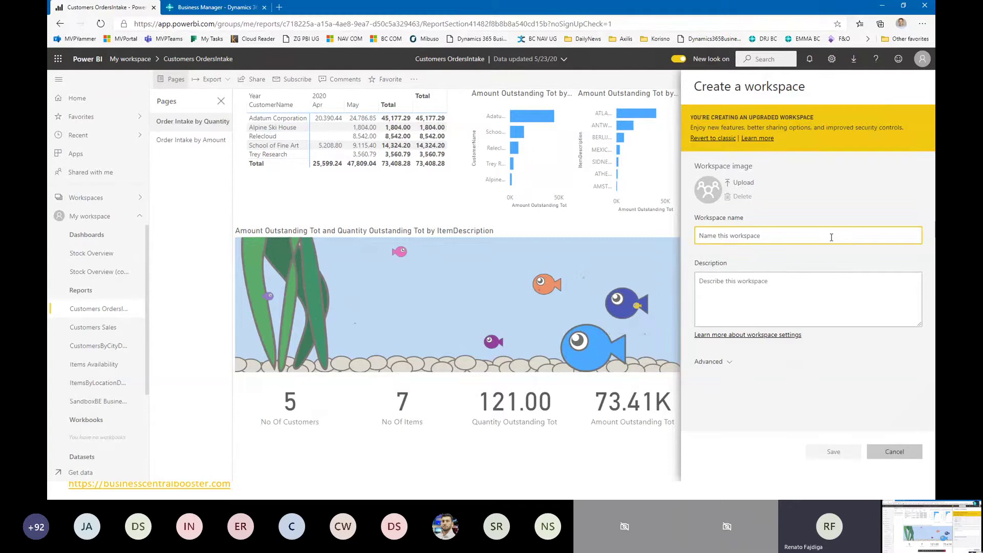
{"action": "type", "text": "Sales"}
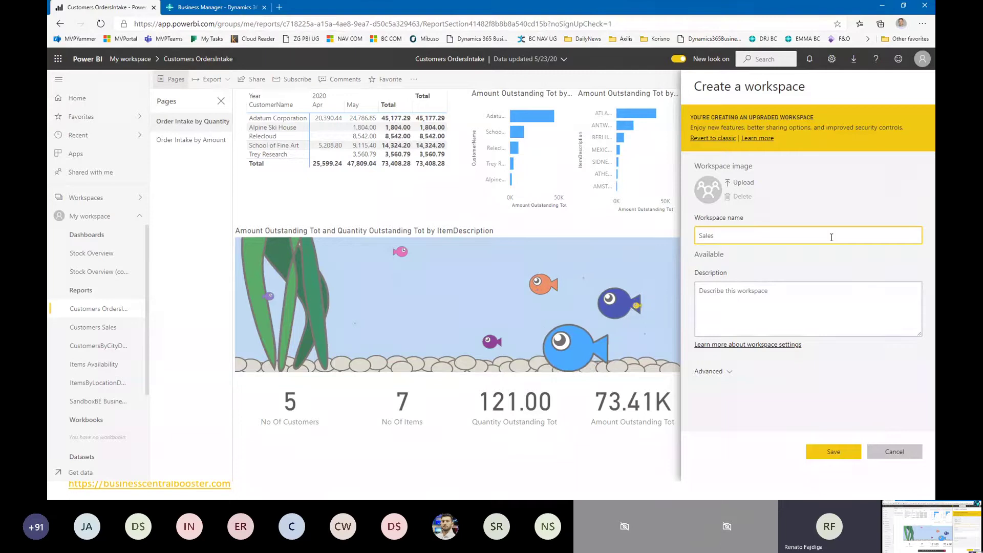
{"action": "type", "text": "Wokr"}
{"action": "key", "text": "BackSpace"}
{"action": "key", "text": "BackSpace"}
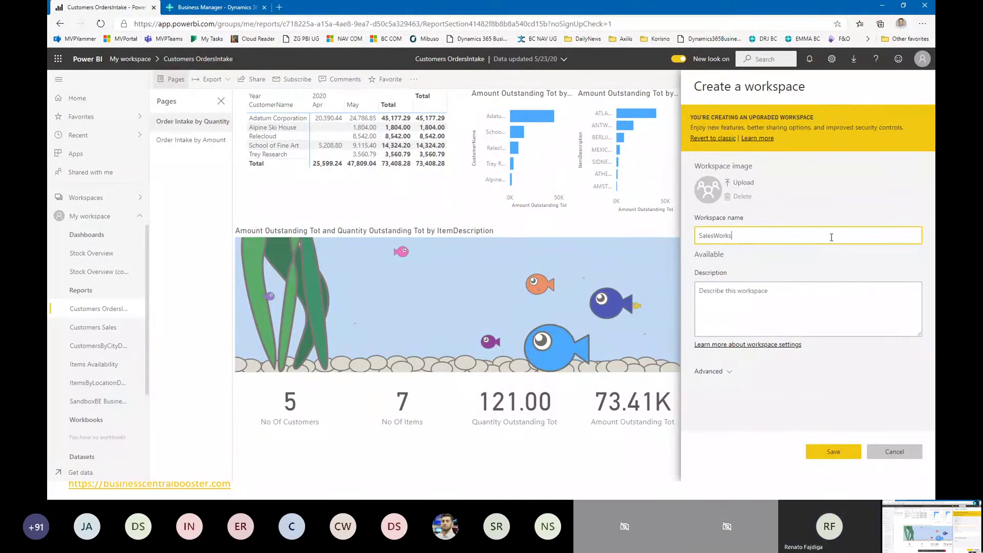
{"action": "type", "text": "rkspace"}
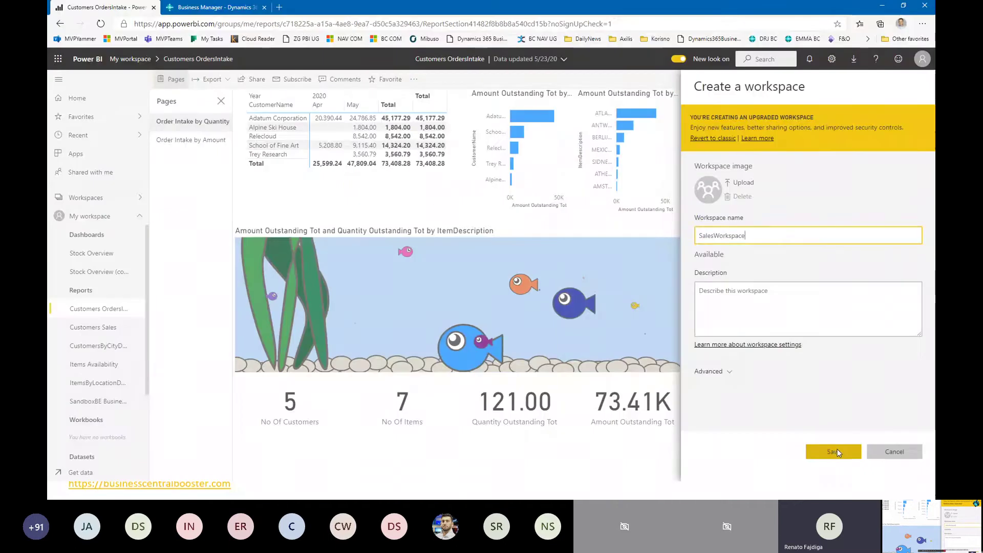
{"action": "left_click", "coordinate": [837, 448]}
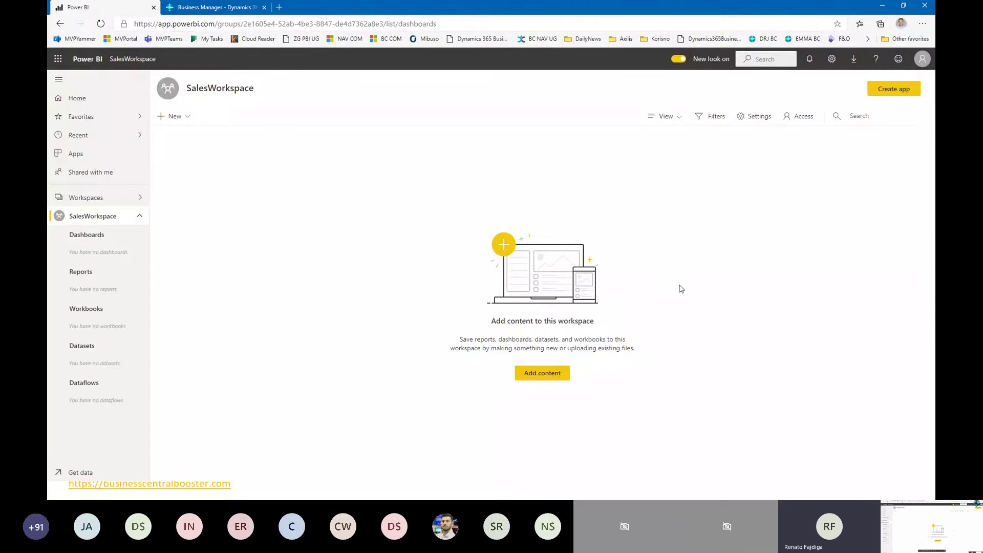
Look through the new-content options of SalesWorkspace and open the Customers OrdersIntake report in My workspace
{"action": "left_click", "coordinate": [187, 117]}
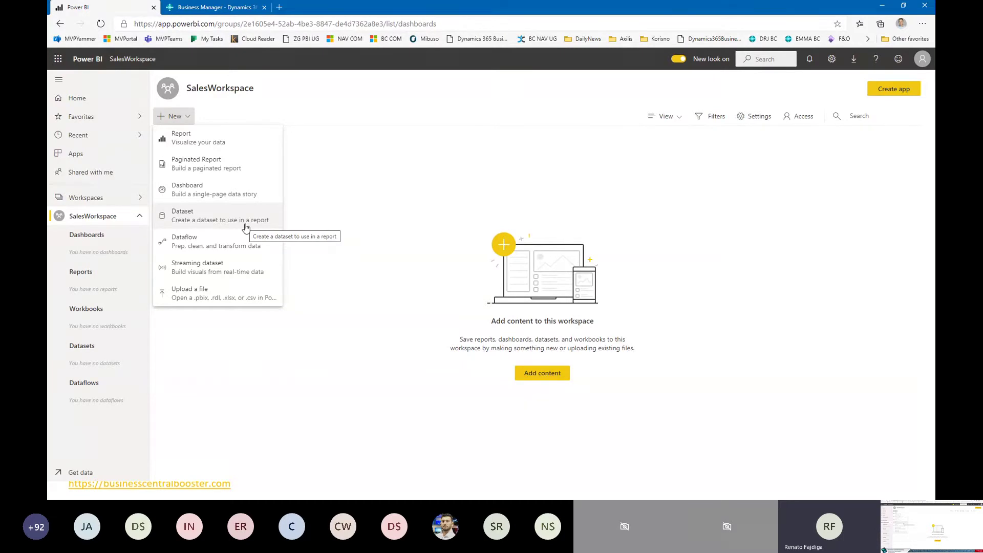
{"action": "left_click", "coordinate": [107, 200]}
{"action": "left_click", "coordinate": [108, 200]}
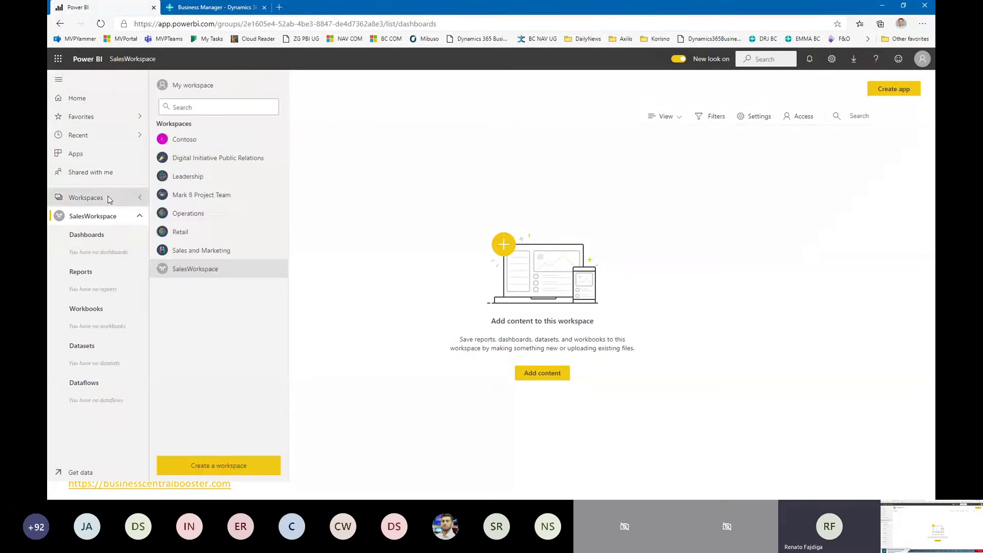
{"action": "left_click", "coordinate": [210, 93]}
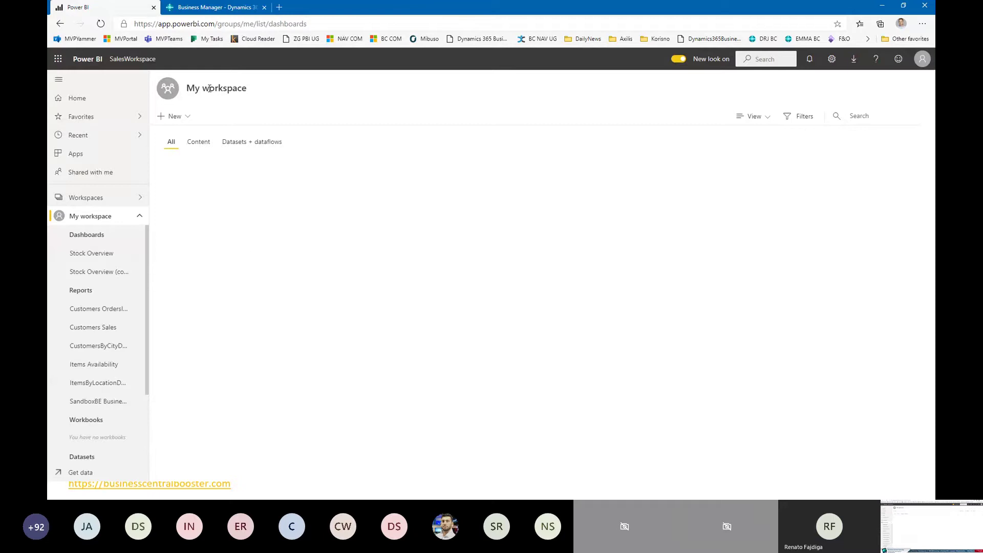
{"action": "left_click", "coordinate": [105, 312]}
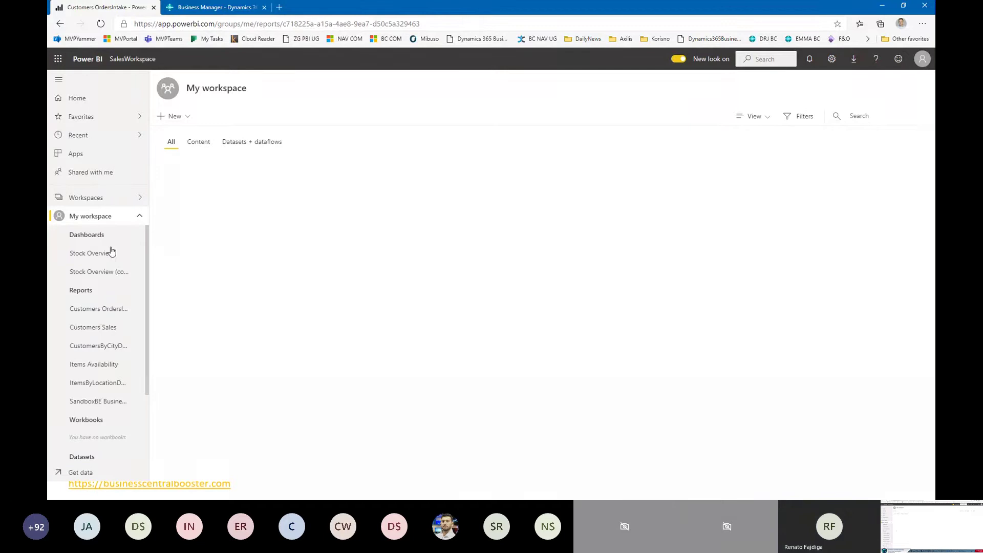
{"action": "left_click", "coordinate": [90, 310]}
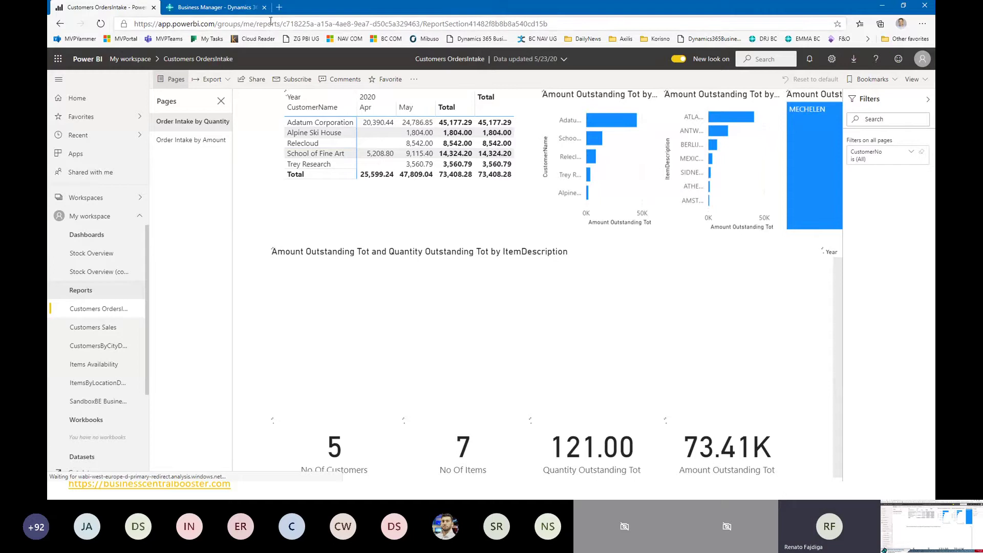
{"action": "left_click_drag", "start_coordinate": [222, 23], "coordinate": [676, 17]}
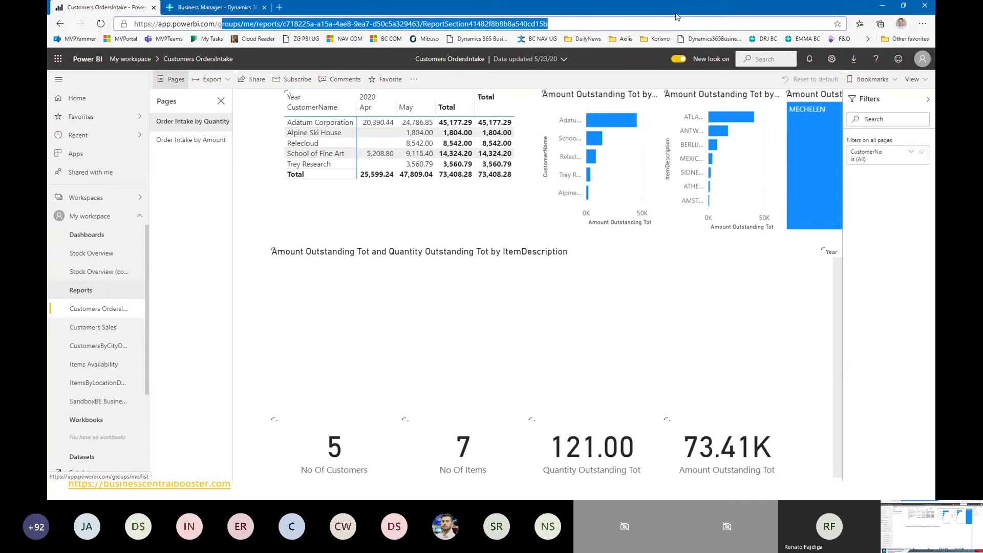
{"action": "key", "text": "BackSpace"}
{"action": "key", "text": "BackSpace"}
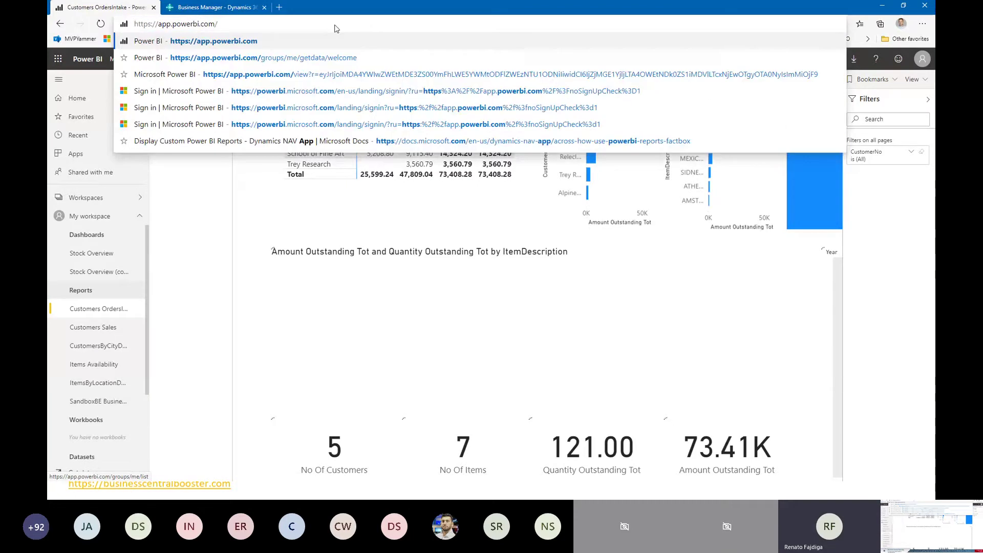
{"action": "key", "text": "Return"}
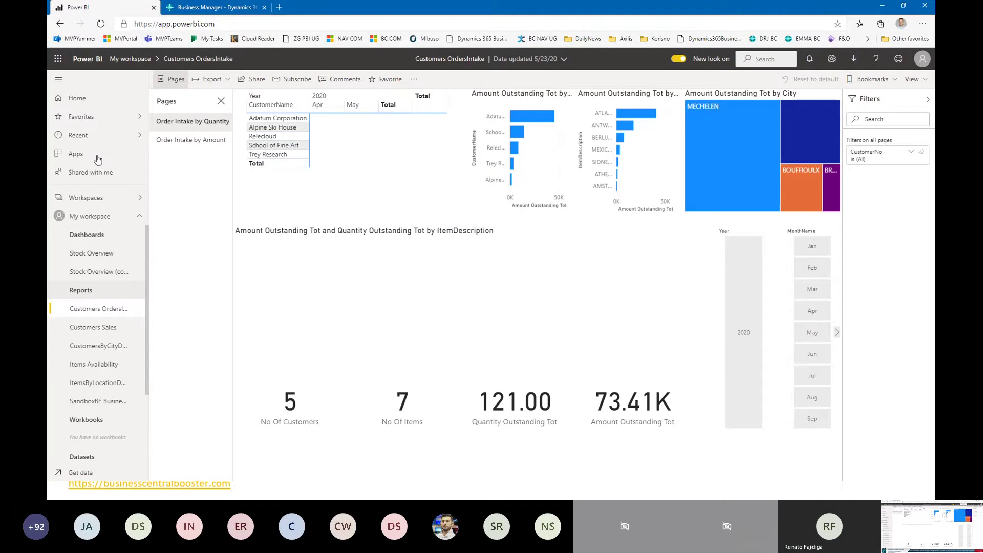
{"action": "left_click", "coordinate": [98, 156]}
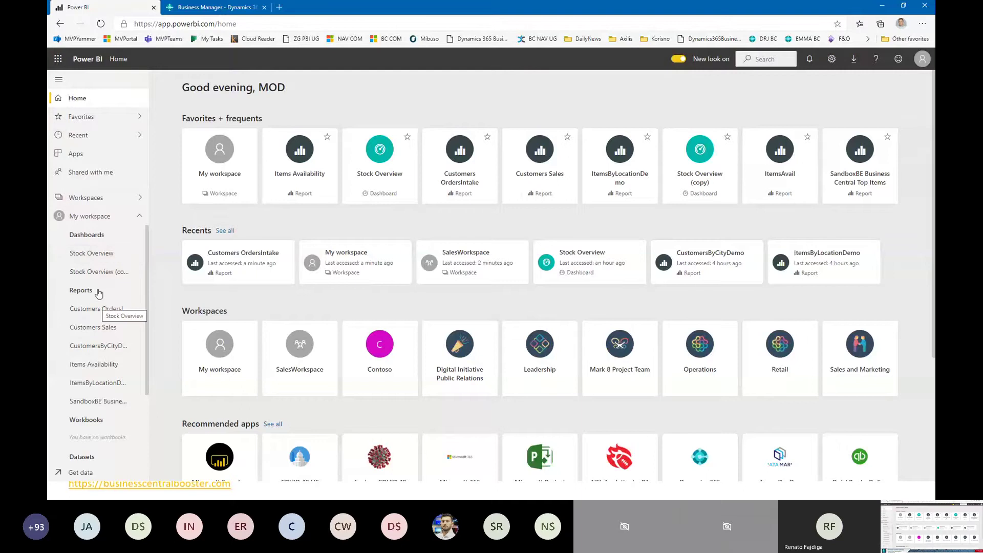
Collapse the Dashboards group under My workspace, leaving the Reports group expanded
{"action": "left_click", "coordinate": [99, 293]}
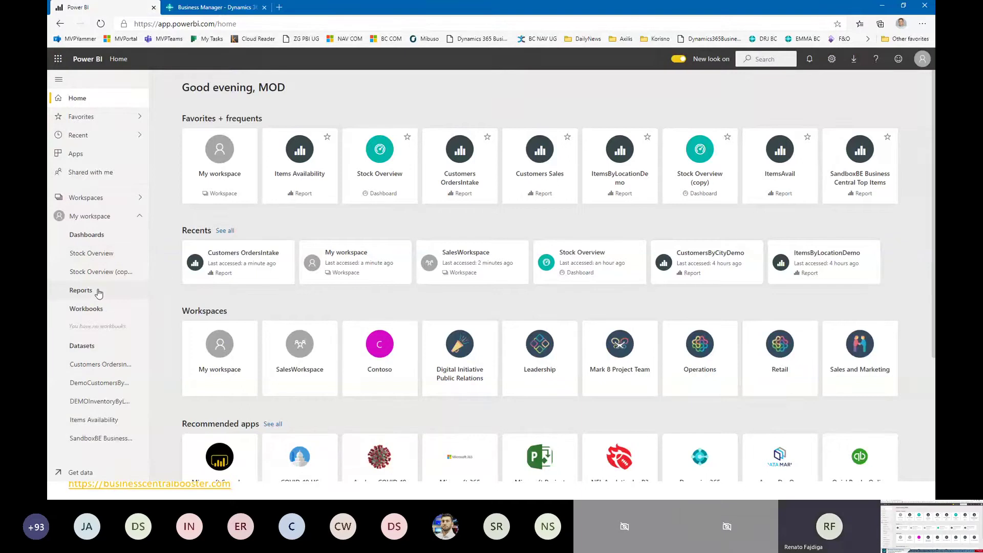
{"action": "left_click", "coordinate": [107, 292]}
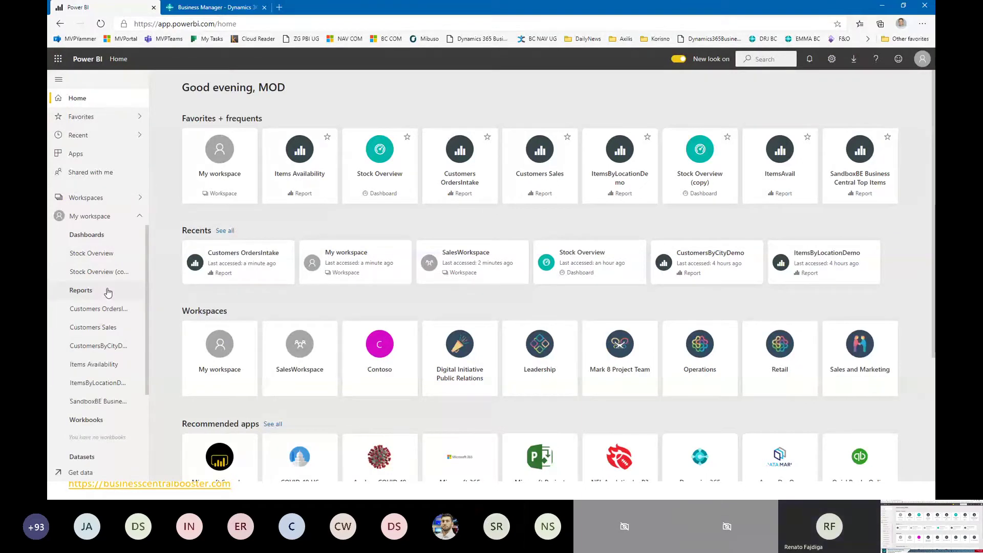
{"action": "left_click", "coordinate": [103, 235]}
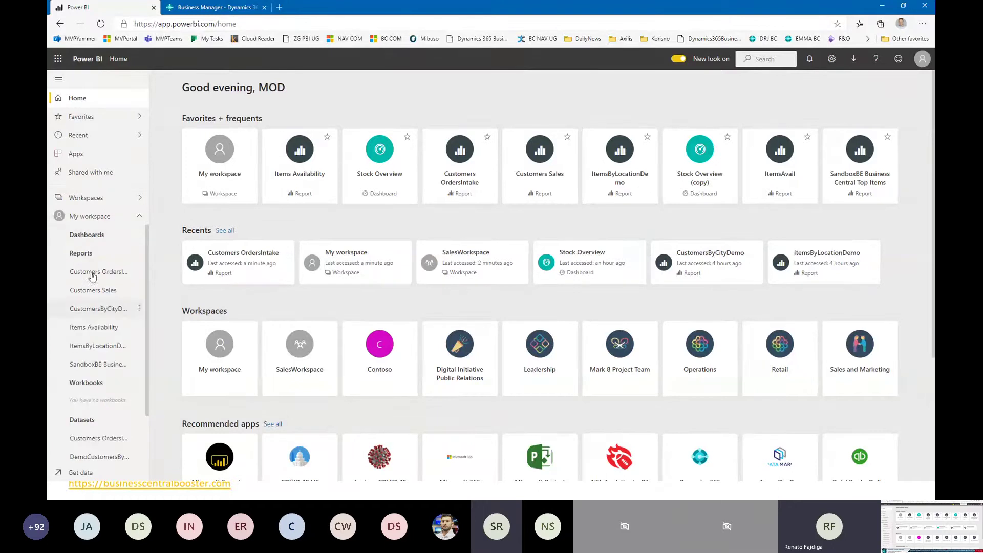
{"action": "left_click", "coordinate": [98, 254]}
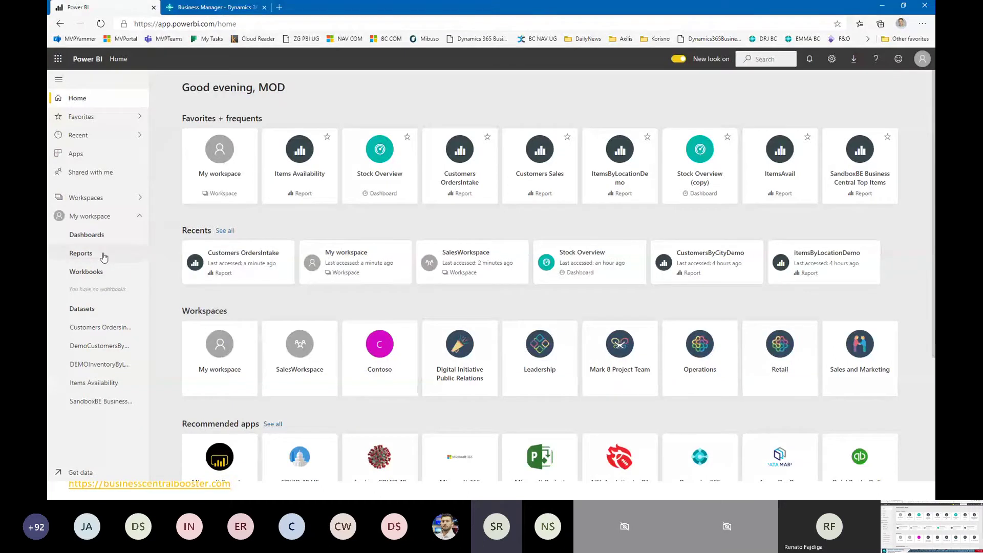
{"action": "left_click", "coordinate": [102, 254]}
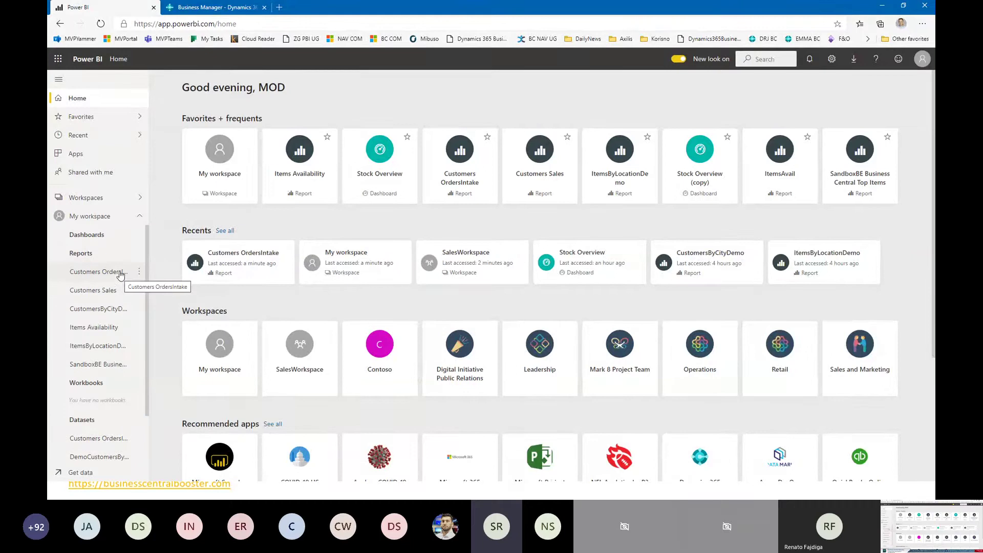
Save a copy of the Customers OrdersIntake report from My workspace into SalesWorkspace
{"action": "left_click", "coordinate": [107, 220]}
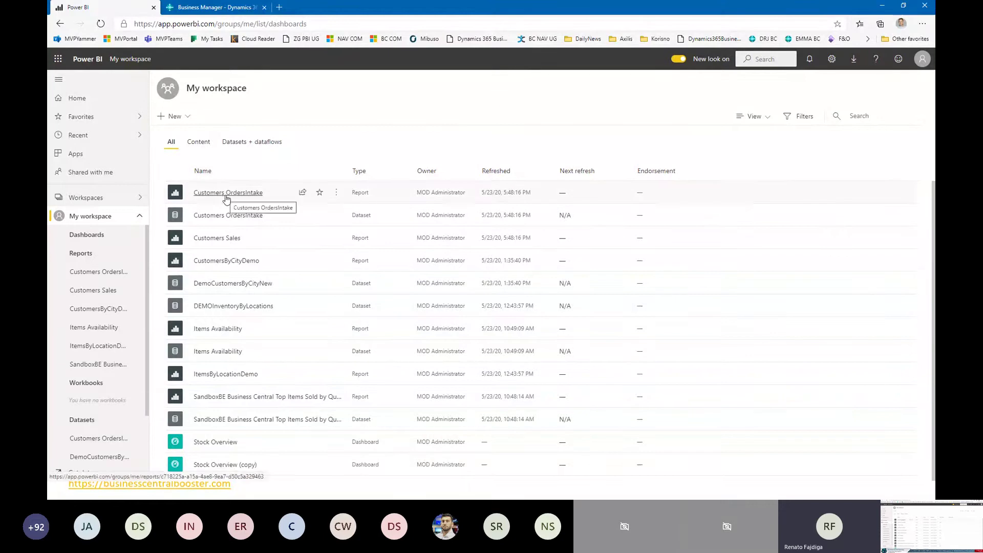
{"action": "left_click", "coordinate": [337, 193]}
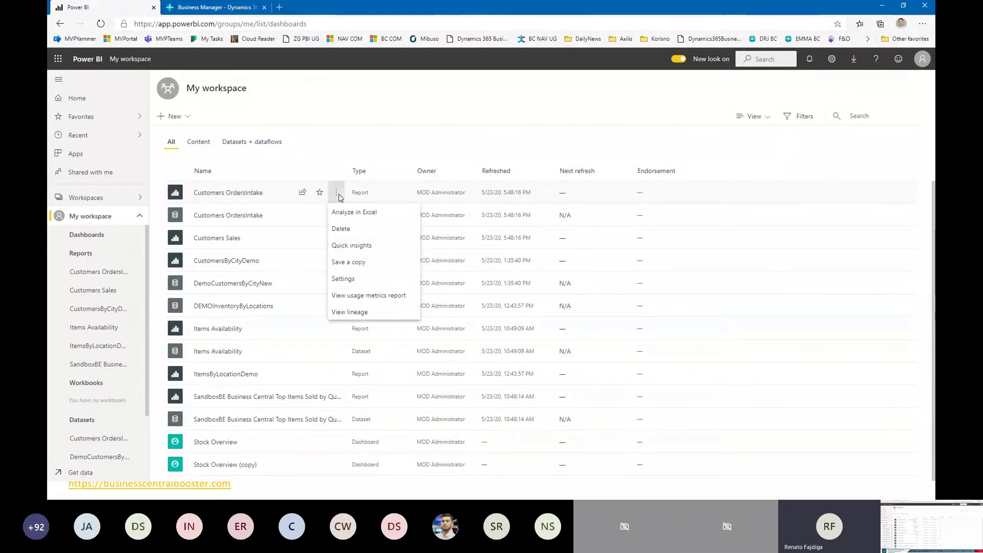
{"action": "left_click", "coordinate": [363, 264]}
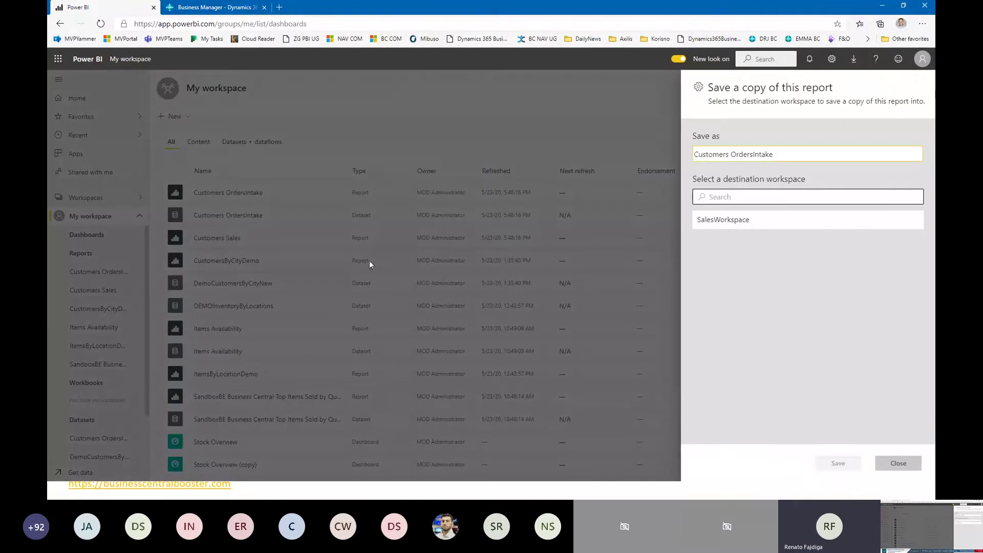
{"action": "left_click", "coordinate": [733, 225]}
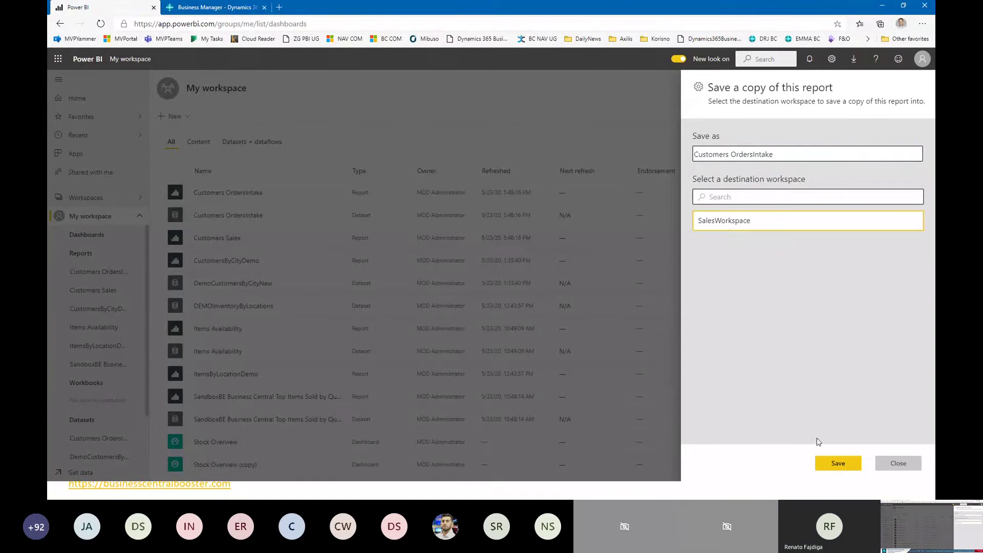
{"action": "left_click", "coordinate": [836, 462]}
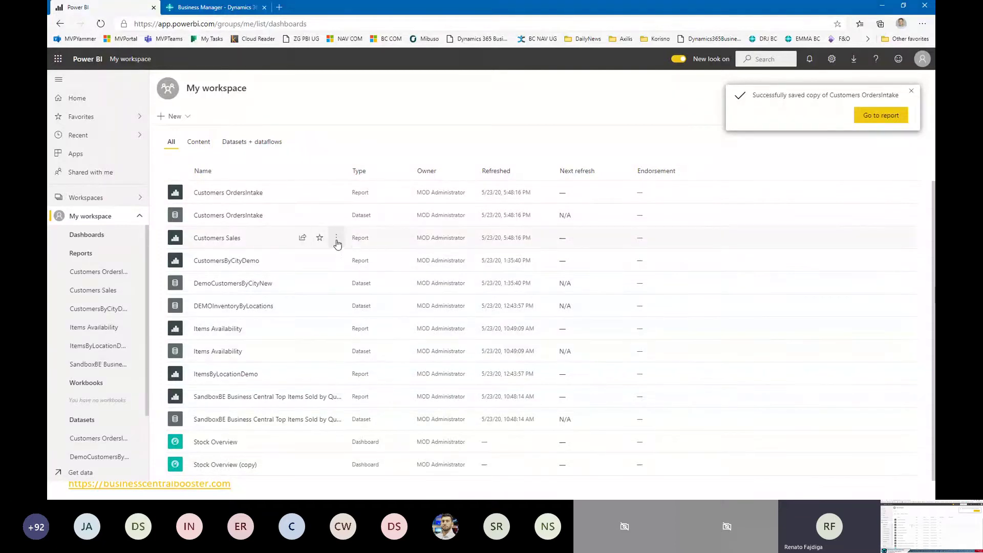
Save a copy of the Customers Sales report into SalesWorkspace
{"action": "left_click", "coordinate": [337, 239]}
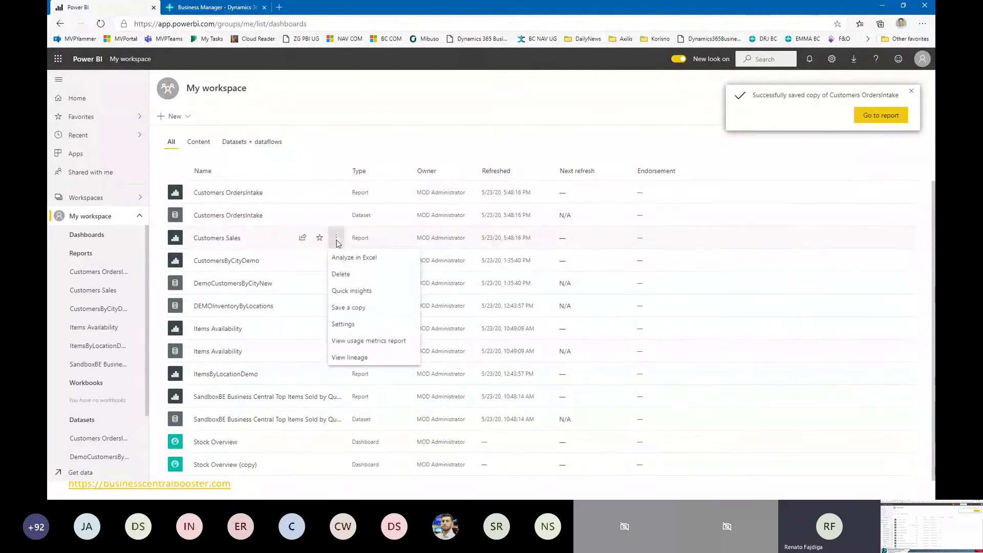
{"action": "left_click", "coordinate": [360, 308]}
{"action": "left_click", "coordinate": [727, 222]}
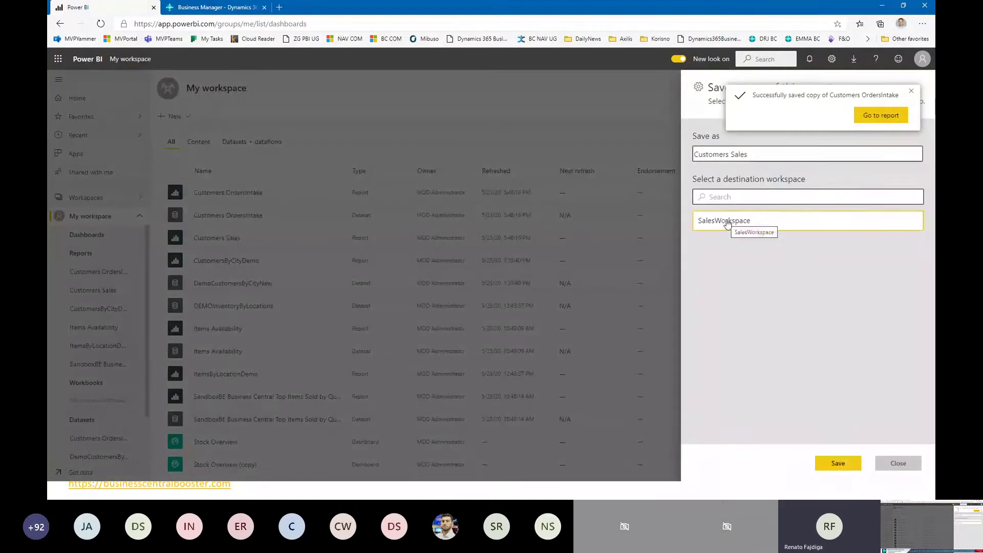
{"action": "left_click", "coordinate": [843, 465]}
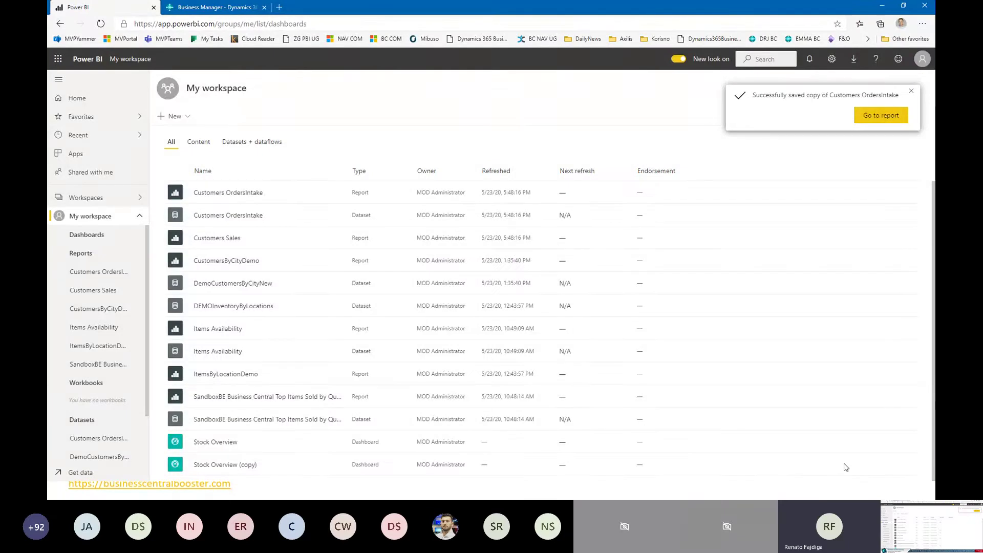
Open SalesWorkspace to show its copied reports and dismiss the notification about the saved copy
{"action": "left_click", "coordinate": [98, 200]}
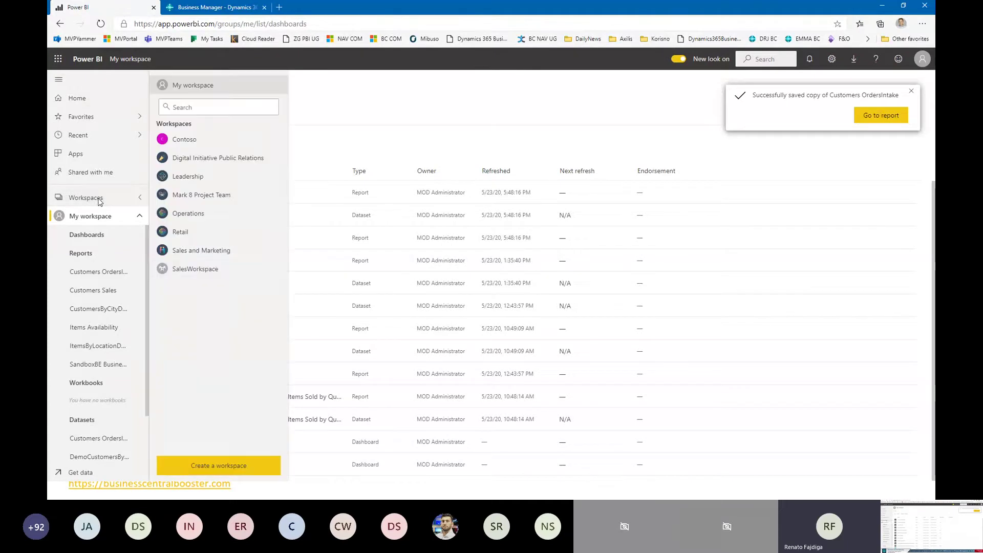
{"action": "left_click", "coordinate": [204, 275]}
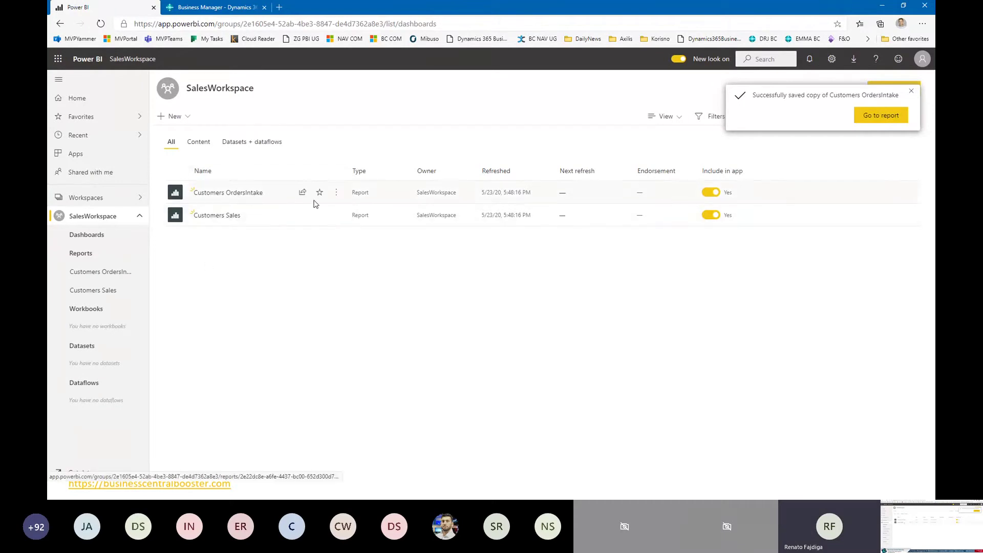
{"action": "left_click", "coordinate": [912, 95]}
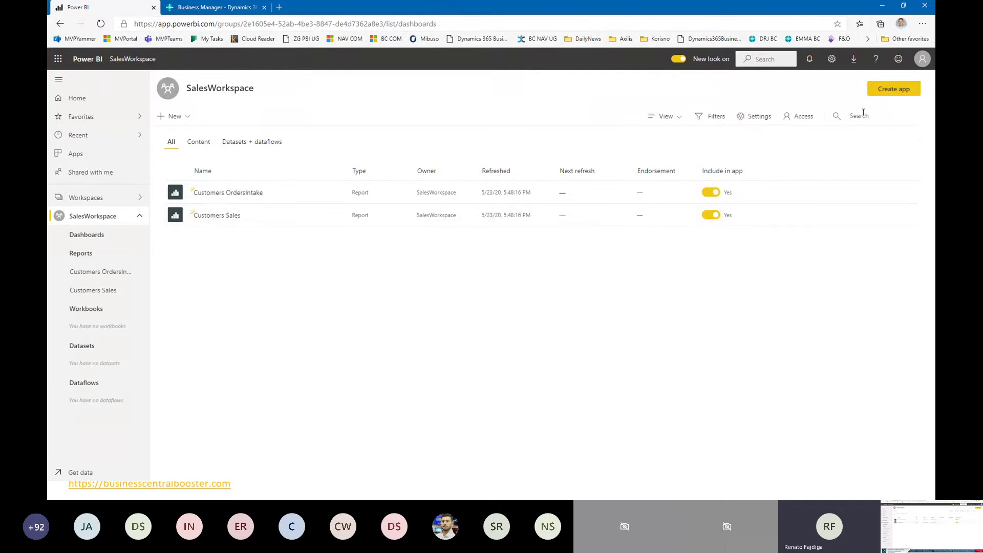
Start building an app from SalesWorkspace and give it the description "Sales reports"
{"action": "left_click", "coordinate": [894, 90]}
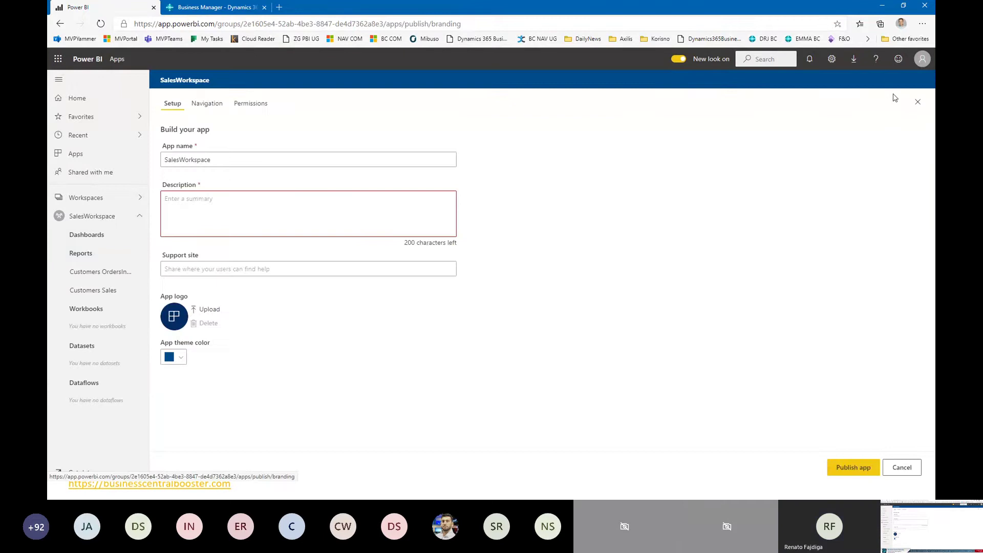
{"action": "double_click", "coordinate": [220, 160]}
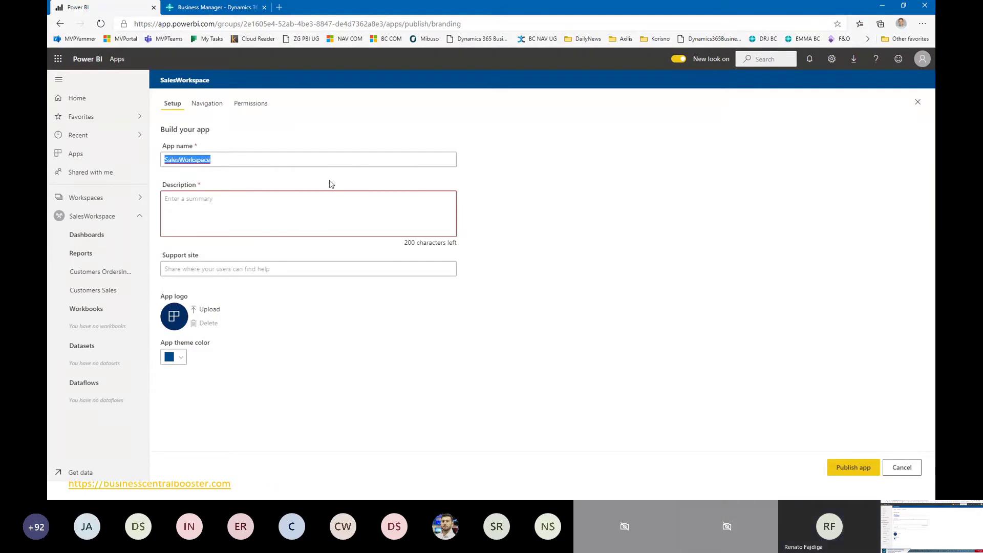
{"action": "left_click", "coordinate": [222, 215]}
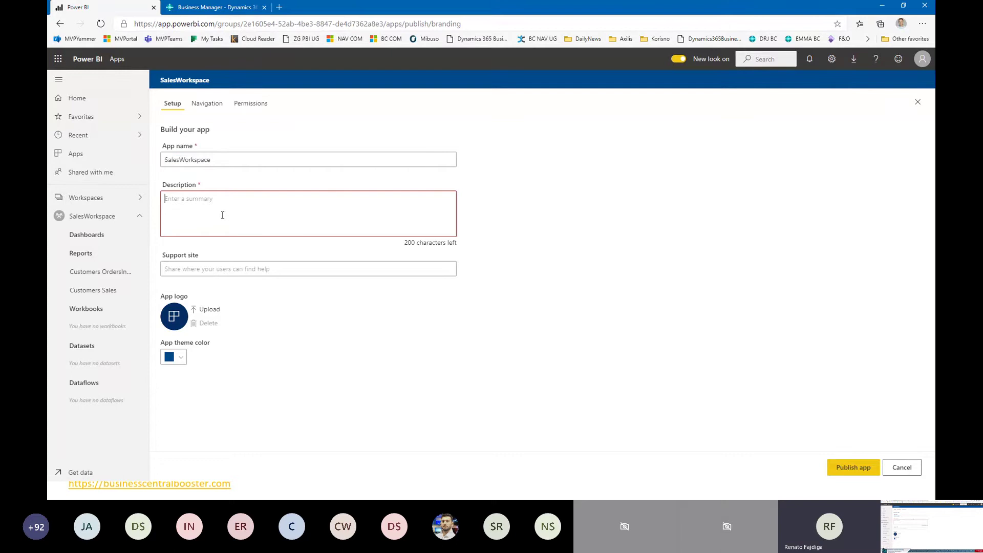
{"action": "type", "text": "Sales reports"}
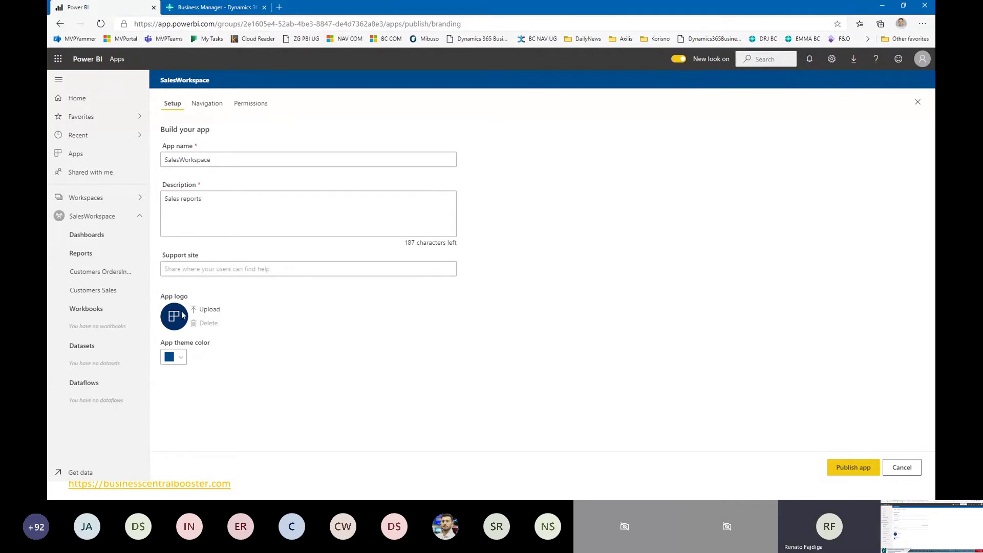
Set the app theme color to orange-red and publish the SalesWorkspace app
{"action": "left_click", "coordinate": [175, 357]}
{"action": "left_click", "coordinate": [183, 358]}
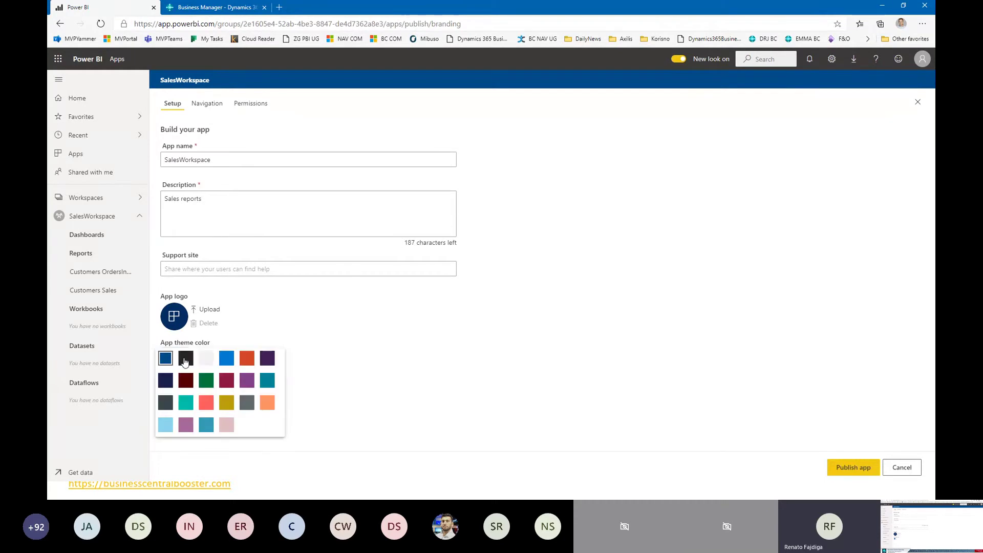
{"action": "left_click", "coordinate": [247, 359]}
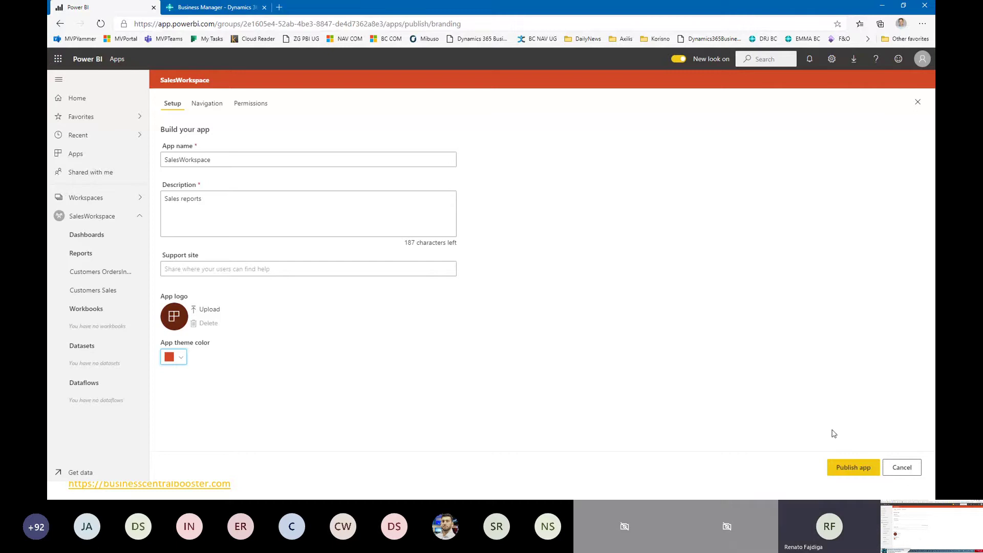
{"action": "left_click", "coordinate": [849, 465]}
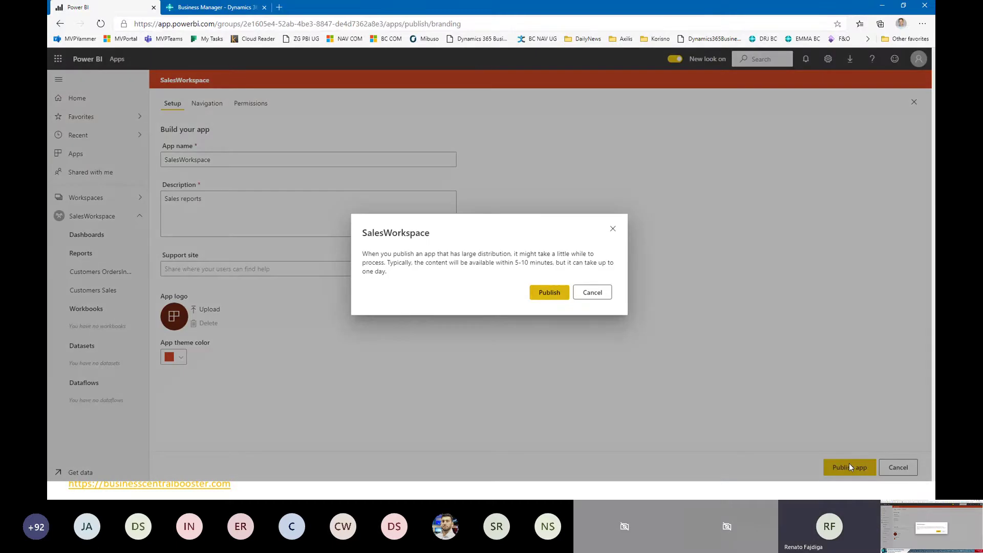
{"action": "left_click", "coordinate": [550, 296]}
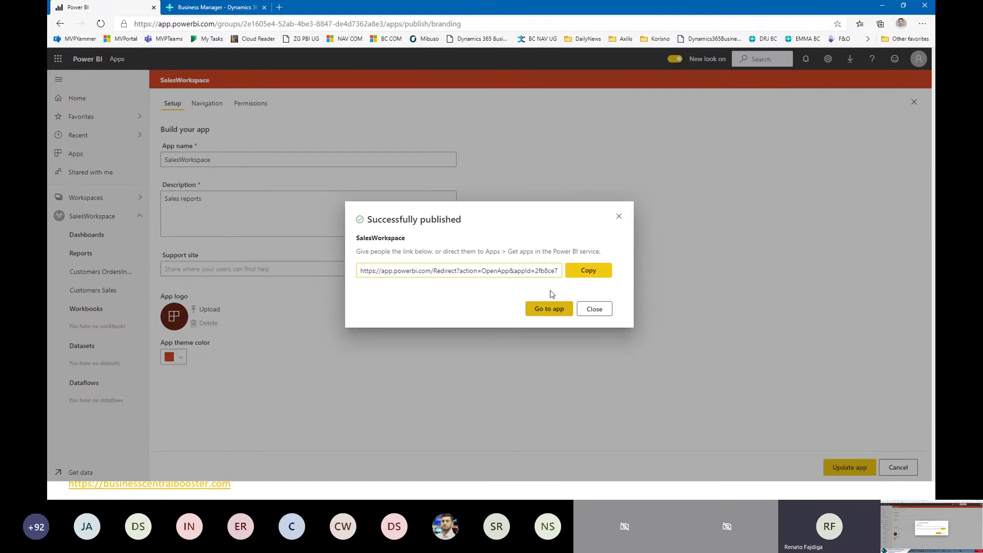
Go to the published SalesWorkspace app, view its Customers Sales report and collapse the app's navigation pane
{"action": "left_click", "coordinate": [550, 309]}
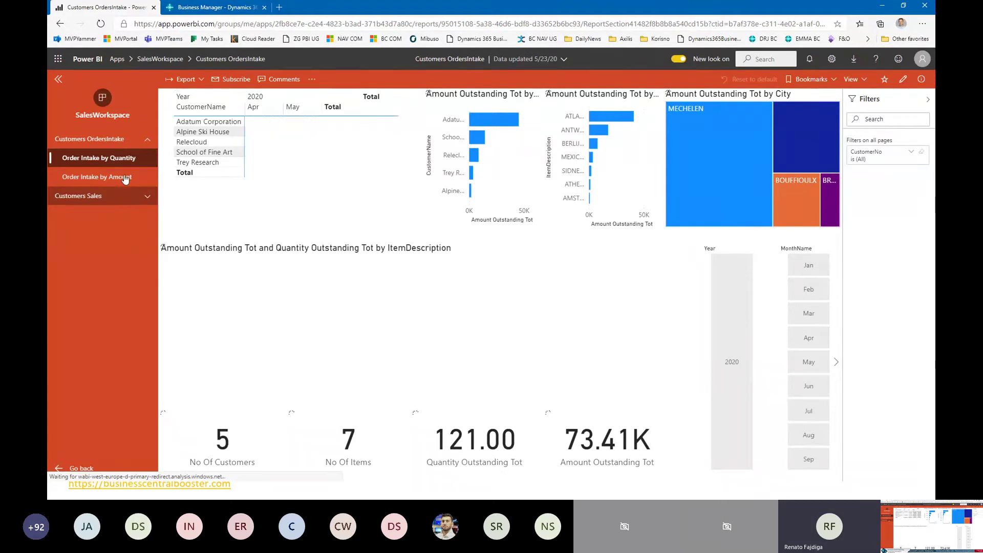
{"action": "left_click", "coordinate": [145, 202]}
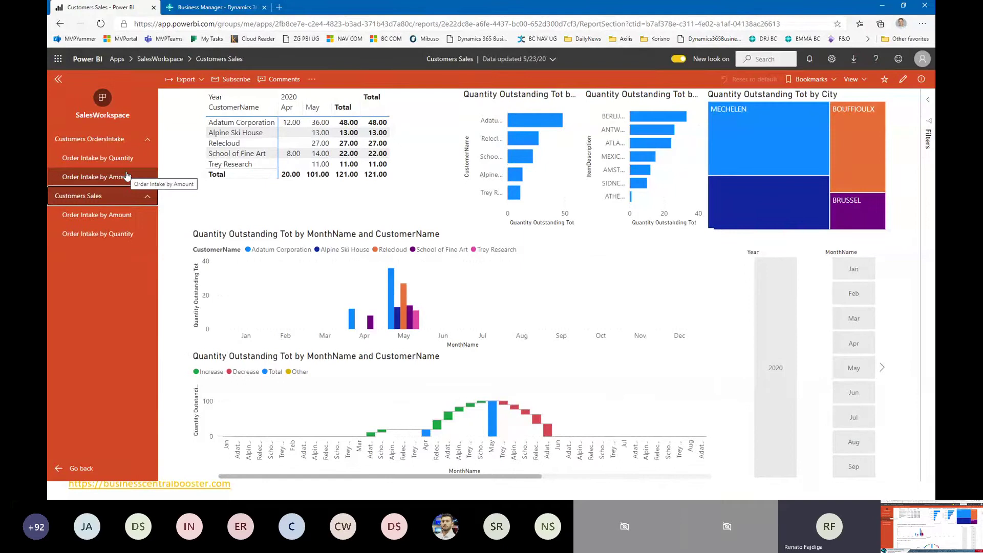
{"action": "left_click", "coordinate": [59, 80]}
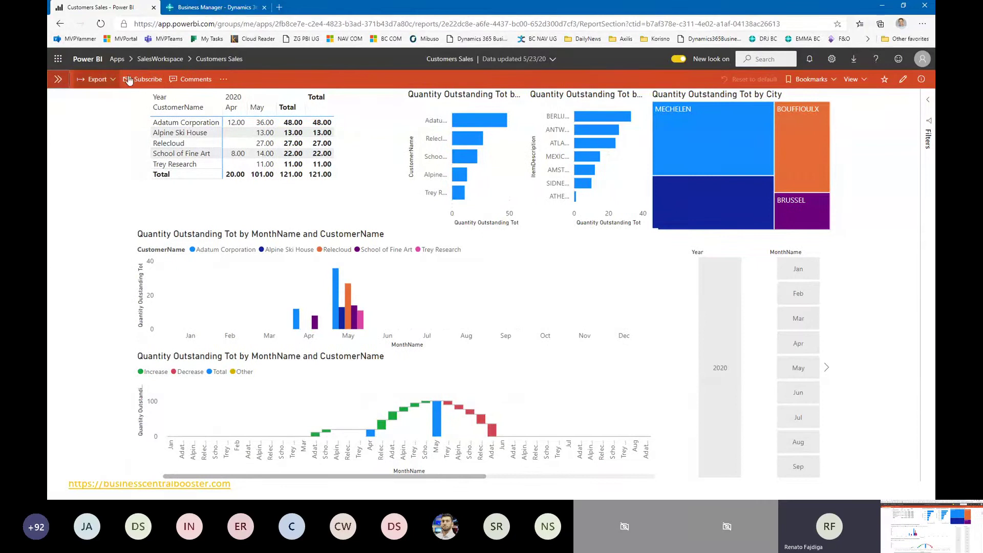
From the Apps list, open AppSource and search its public Power BI apps for "Dynamics 365 Business Central"
{"action": "left_click", "coordinate": [118, 59]}
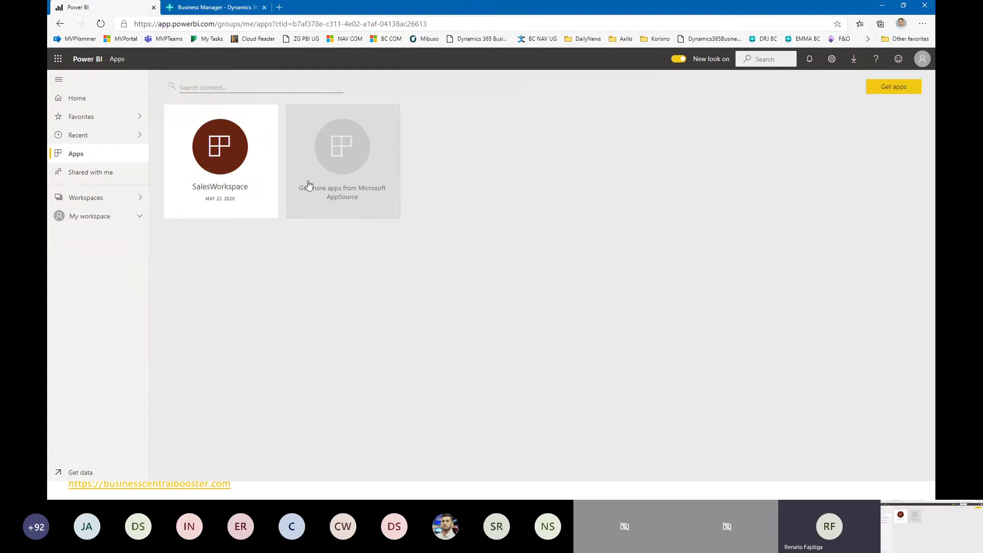
{"action": "left_click", "coordinate": [360, 170]}
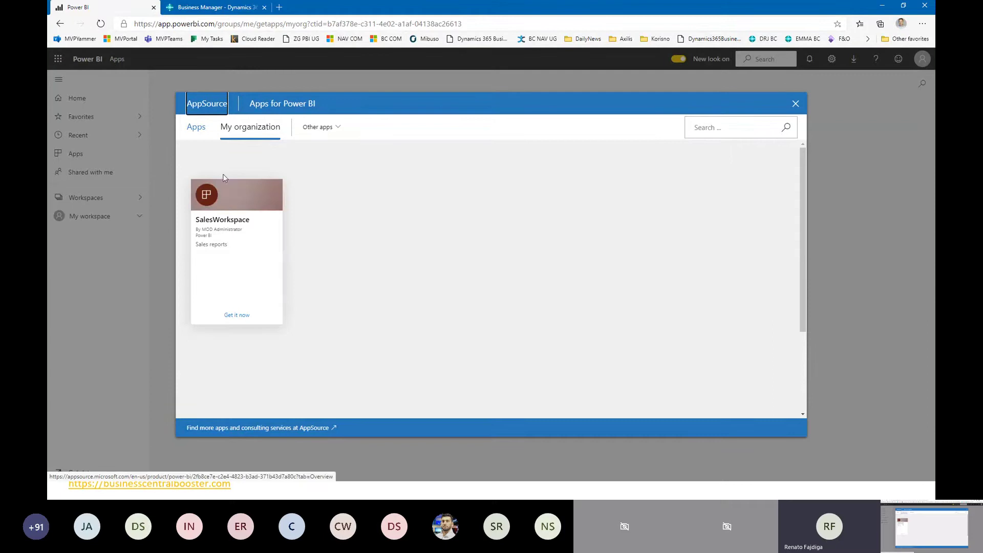
{"action": "left_click", "coordinate": [199, 134]}
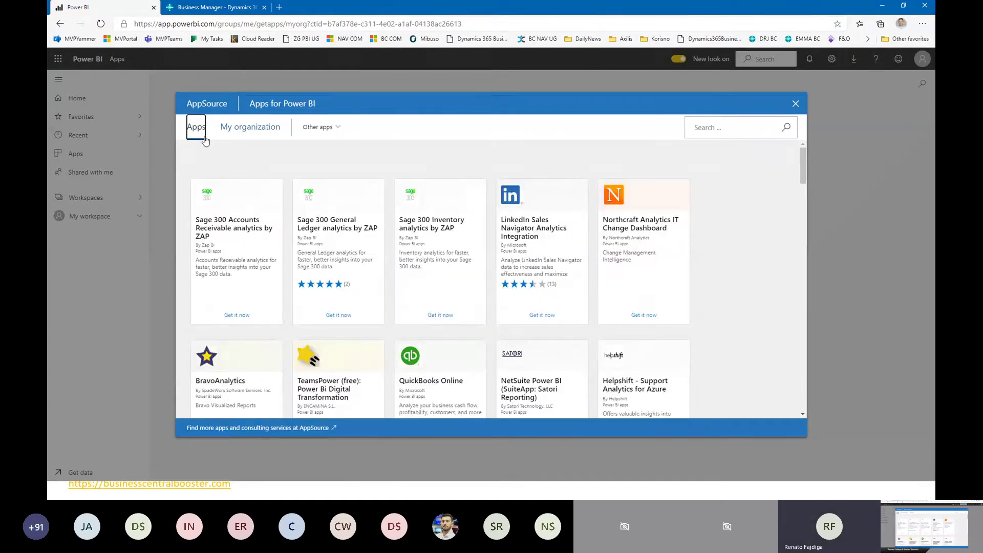
{"action": "left_click", "coordinate": [724, 126]}
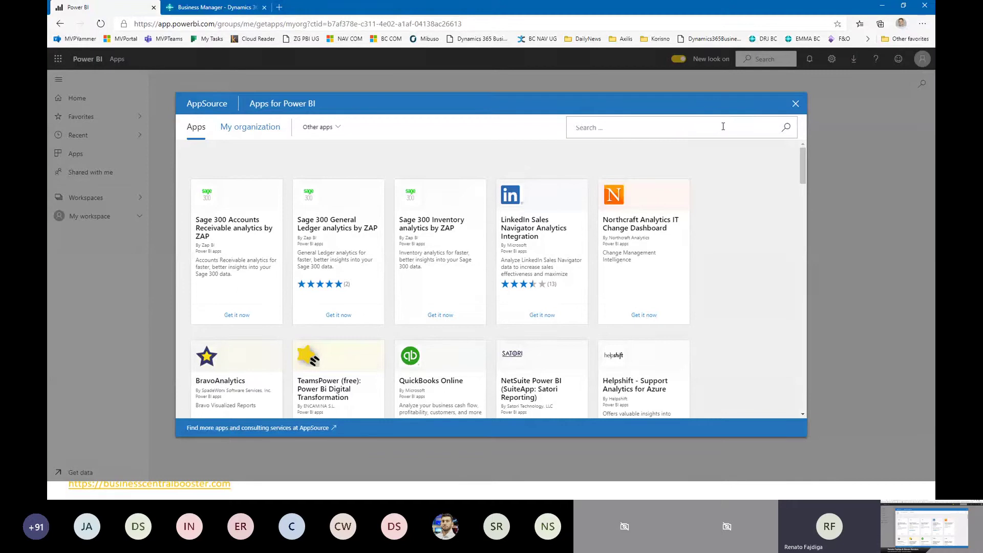
{"action": "type", "text": "Dynamics 365"}
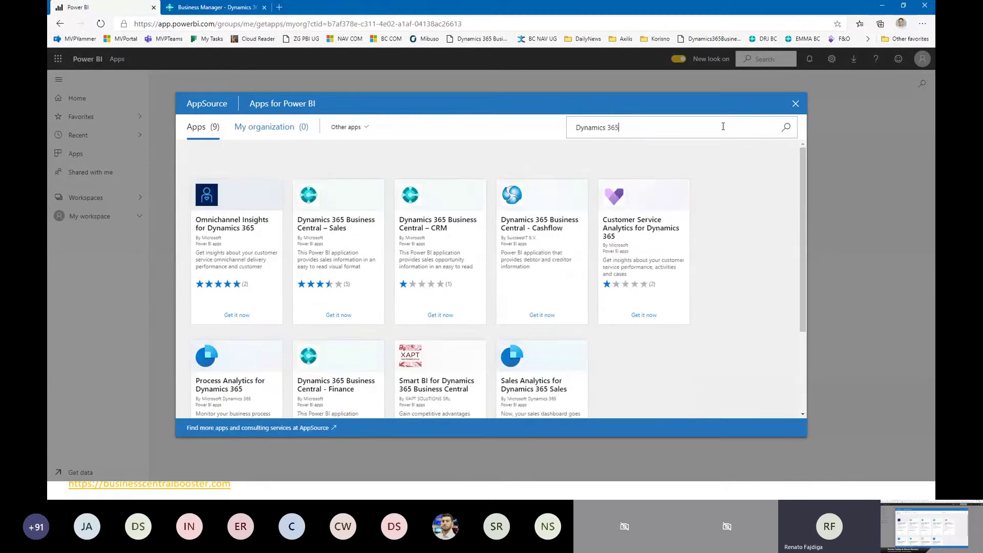
{"action": "type", "text": " Business Central"}
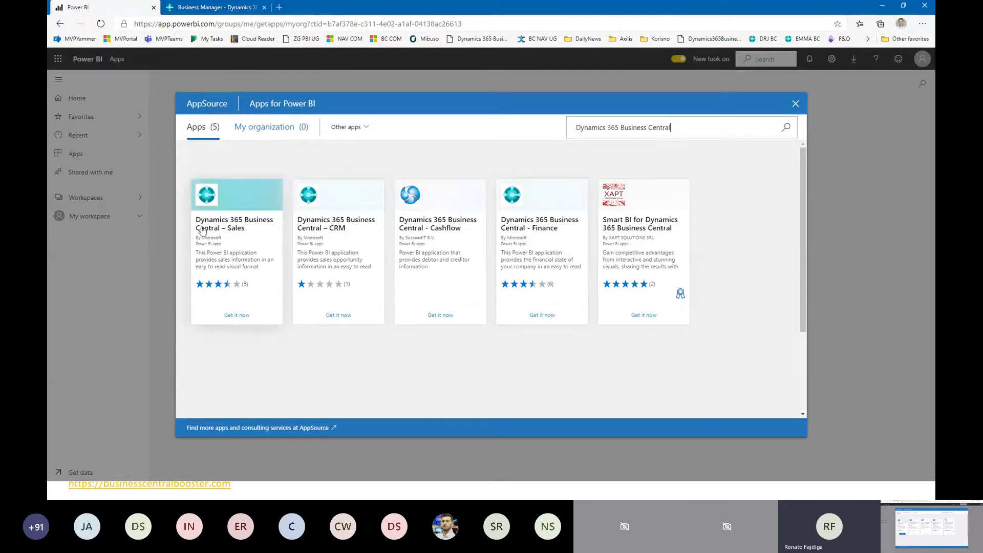
Install the Dynamics 365 Business Central – Sales app, permanently dismiss its getting-started dialog and open the app
{"action": "left_click", "coordinate": [243, 316]}
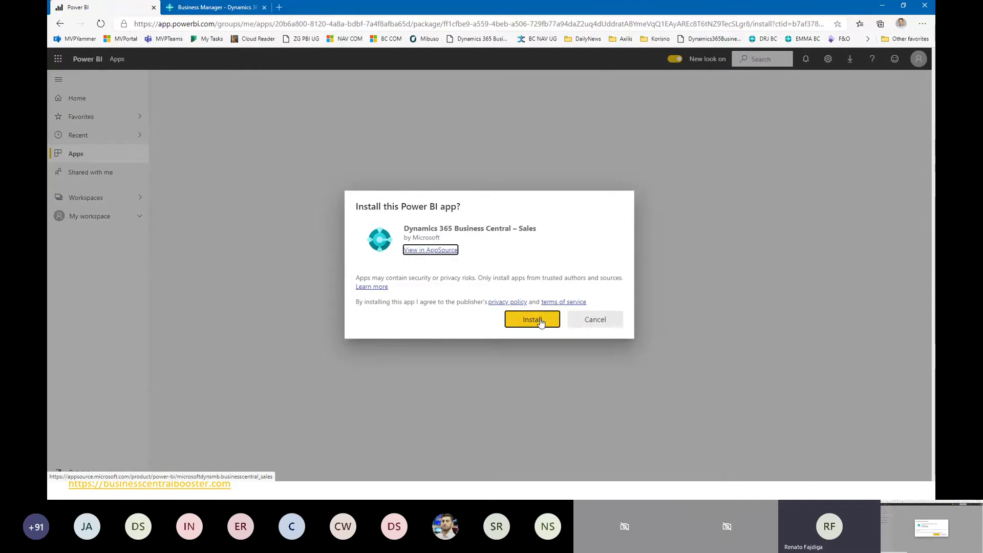
{"action": "left_click", "coordinate": [541, 321]}
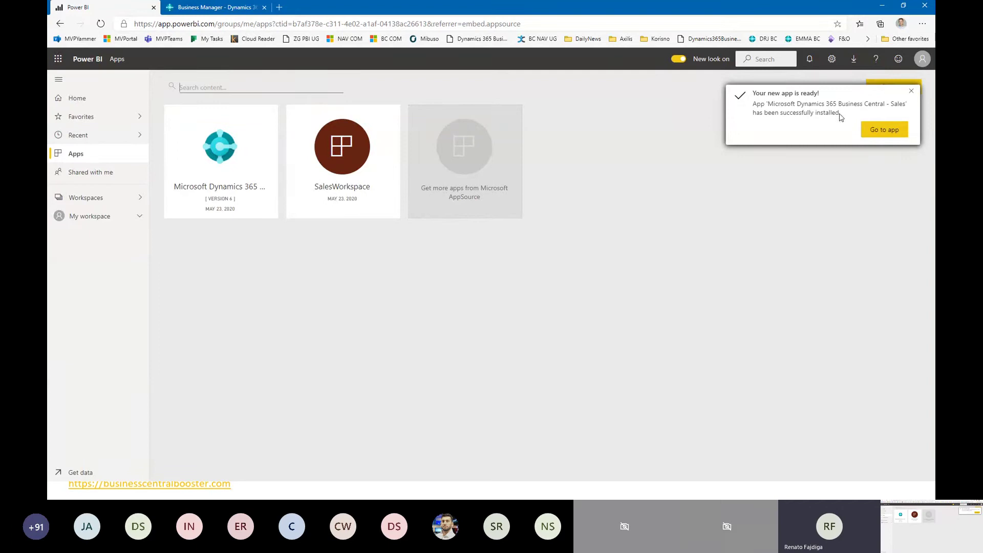
{"action": "left_click", "coordinate": [882, 131]}
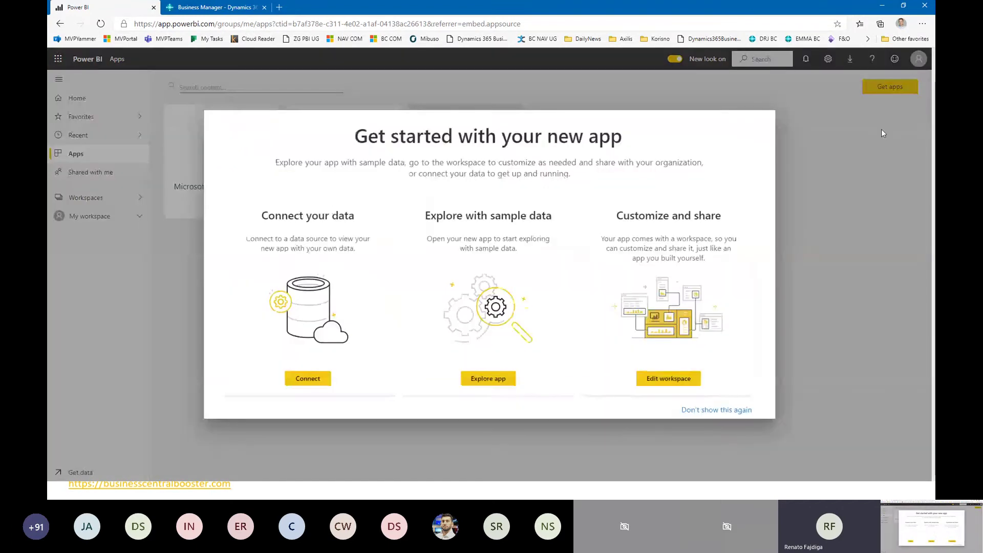
{"action": "left_click", "coordinate": [742, 411]}
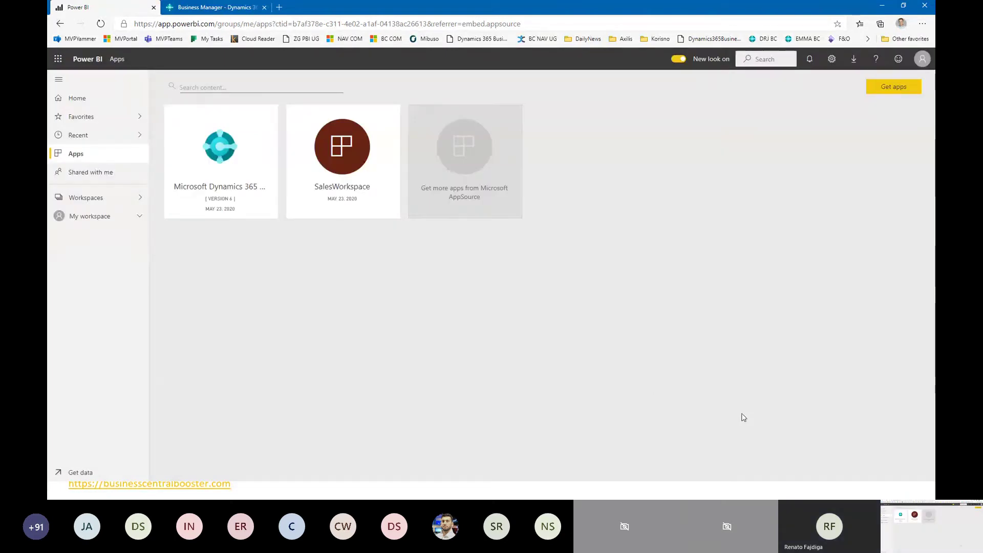
{"action": "left_click", "coordinate": [244, 147]}
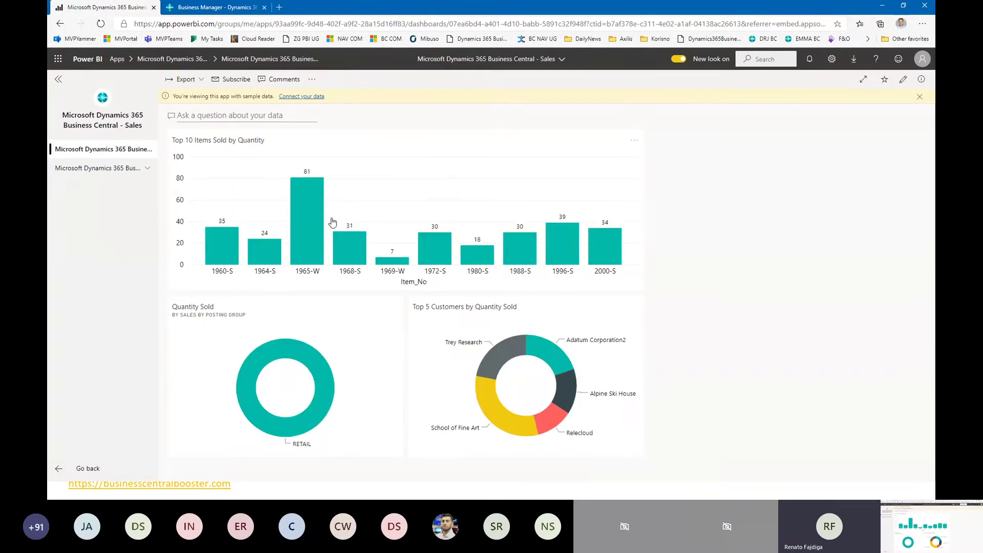
Start connecting the app to own data, look up the company name in Business Central and enter CRONUS NL as Company Name
{"action": "mouse_move", "coordinate": [310, 241]}
{"action": "left_click", "coordinate": [313, 97]}
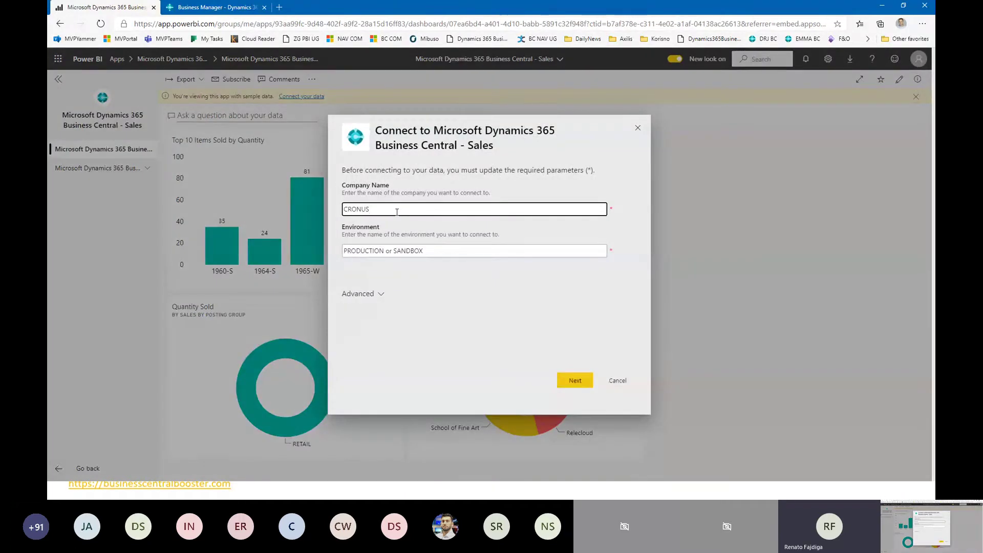
{"action": "left_click", "coordinate": [238, 14]}
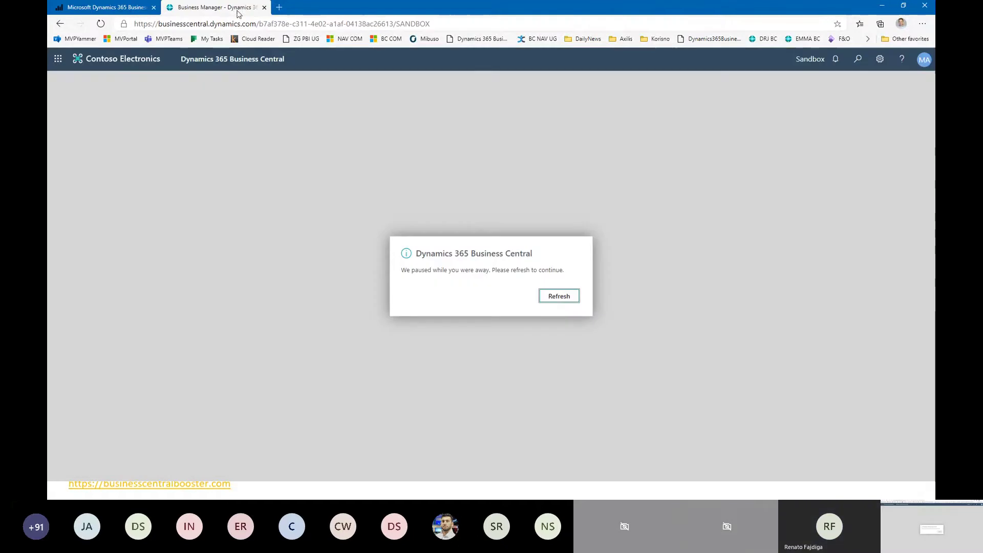
{"action": "left_click", "coordinate": [565, 297]}
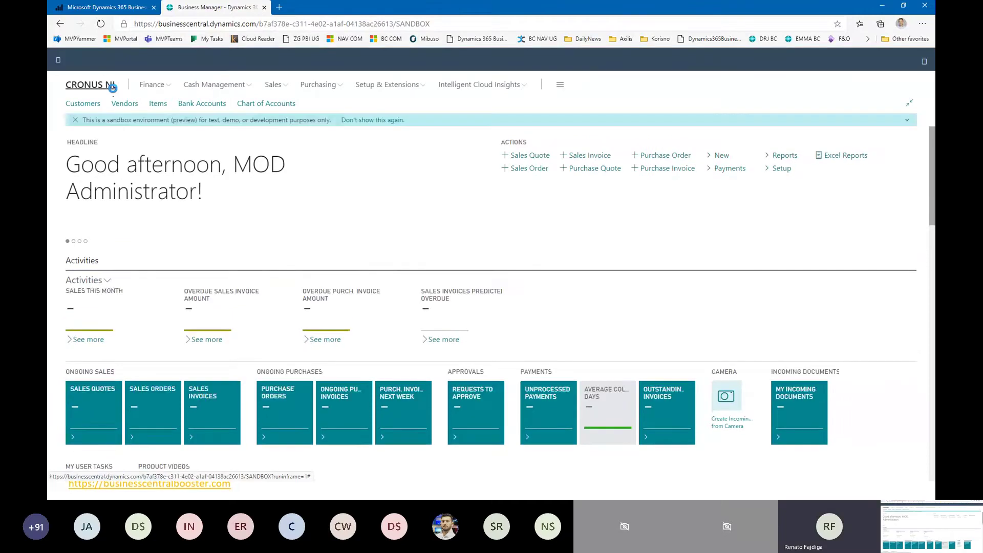
{"action": "left_click", "coordinate": [108, 8]}
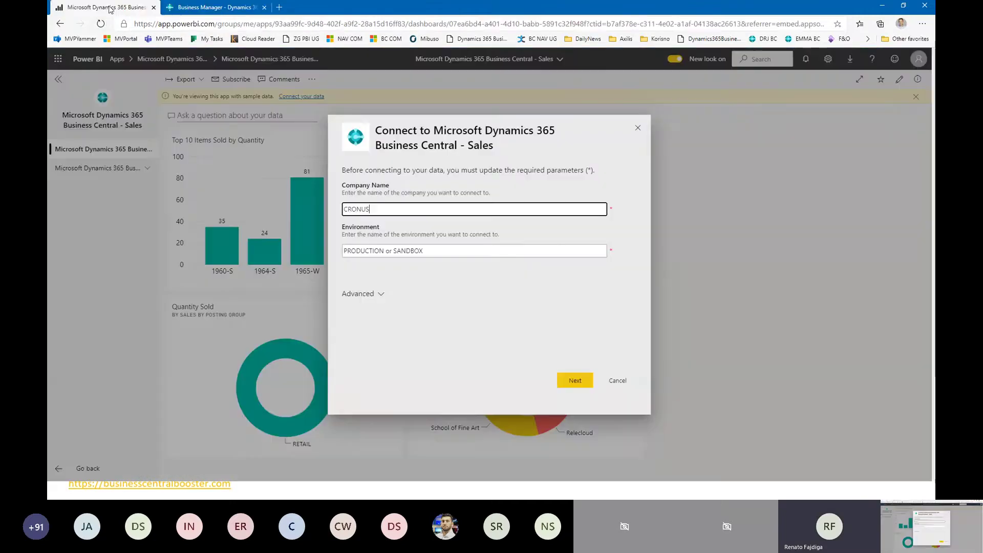
{"action": "type", "text": "NL"}
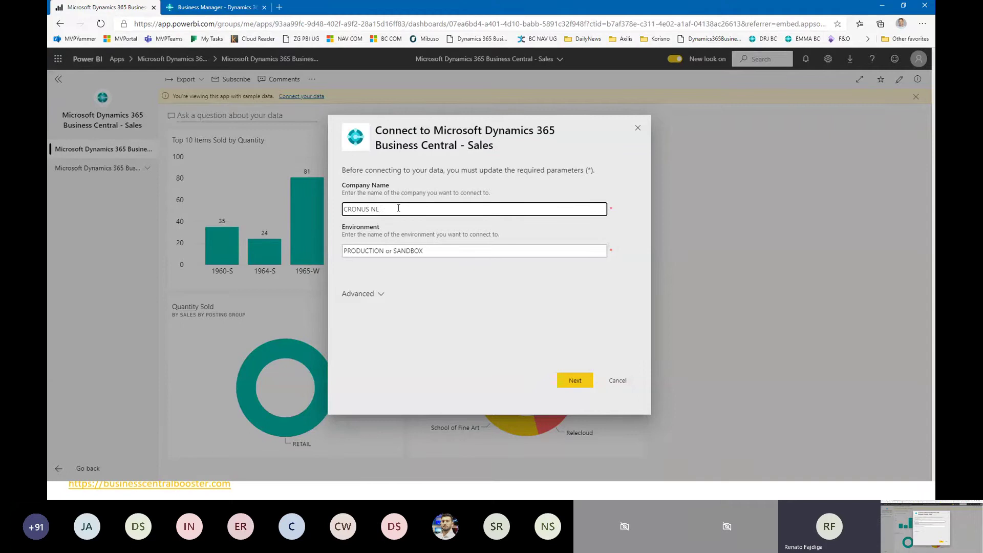
Set the connection's Environment to SANDBOX
{"action": "left_click", "coordinate": [392, 251]}
{"action": "left_click_drag", "start_coordinate": [392, 251], "coordinate": [302, 253]}
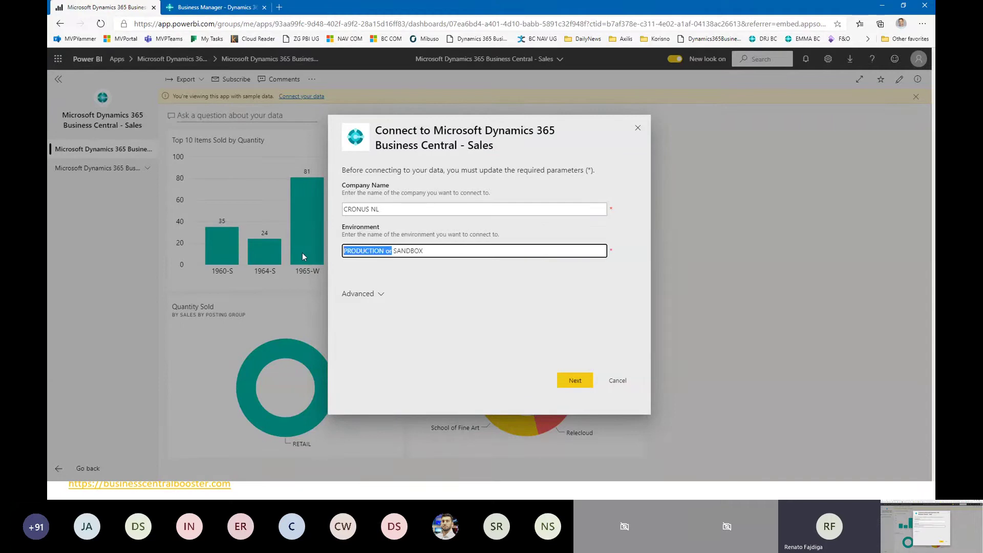
{"action": "key", "text": "BackSpace"}
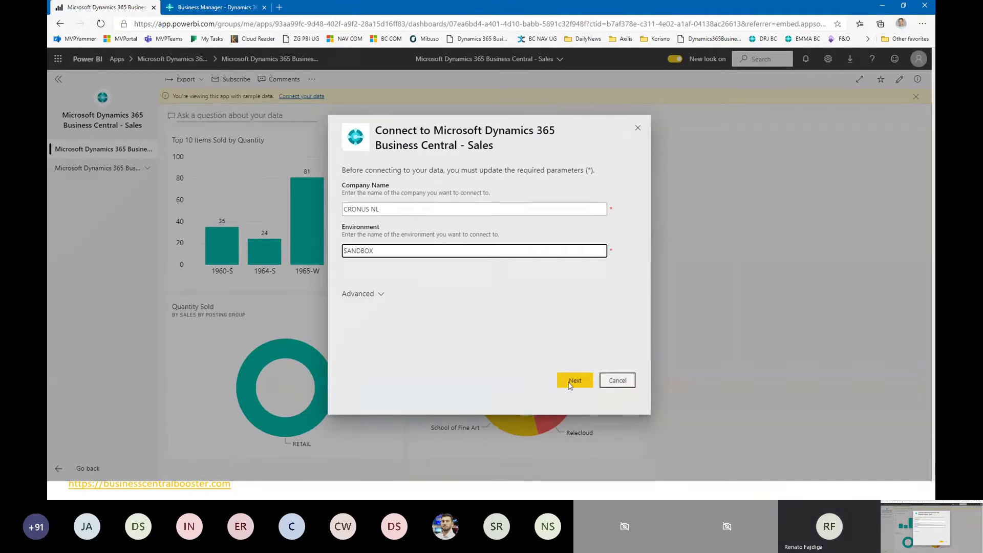
Proceed with OAuth2 authentication and privacy level None, and sign in with the already signed-in administrator account
{"action": "left_click", "coordinate": [574, 384]}
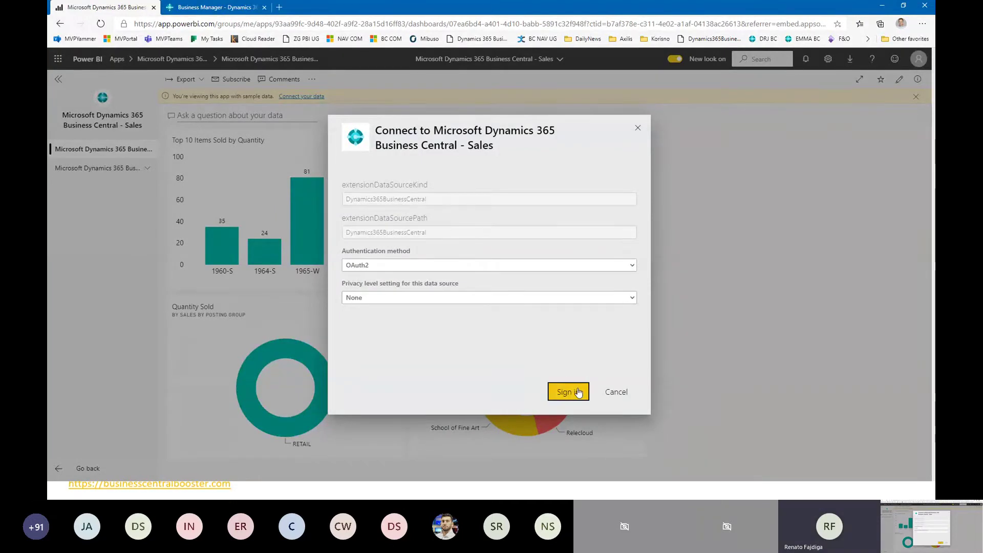
{"action": "left_click", "coordinate": [578, 393]}
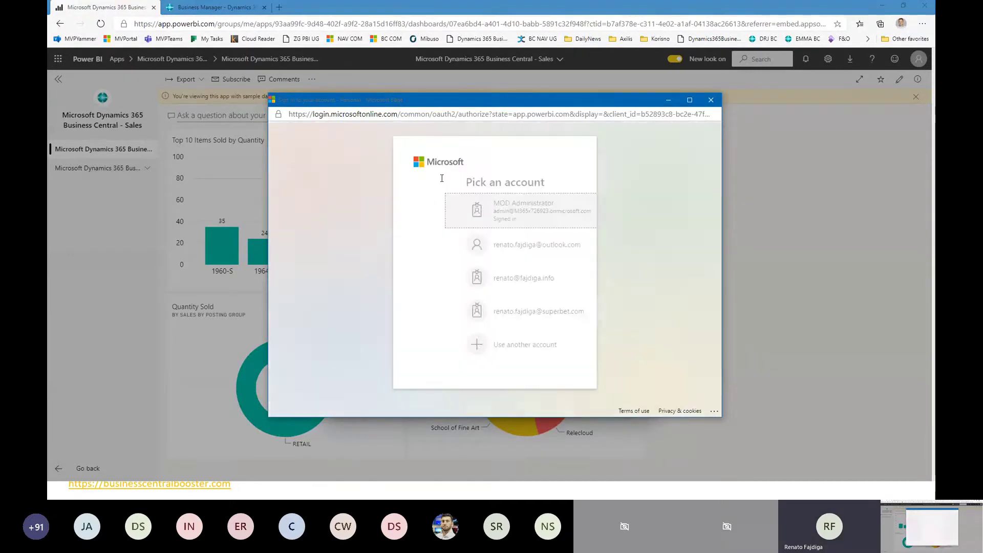
{"action": "left_click", "coordinate": [496, 216]}
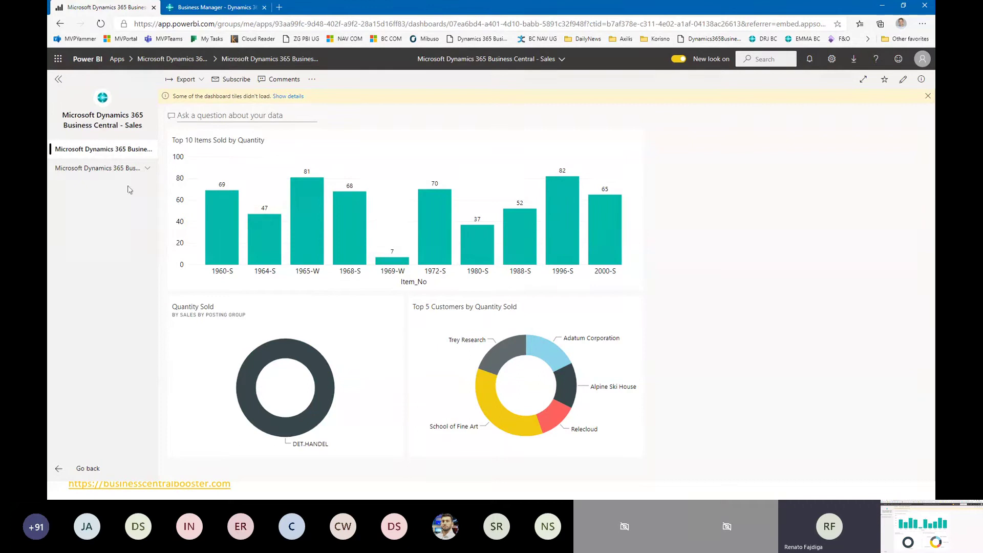
Expand the app's report pages, view the Item Sales page and return to the app's dashboard
{"action": "left_click", "coordinate": [148, 170]}
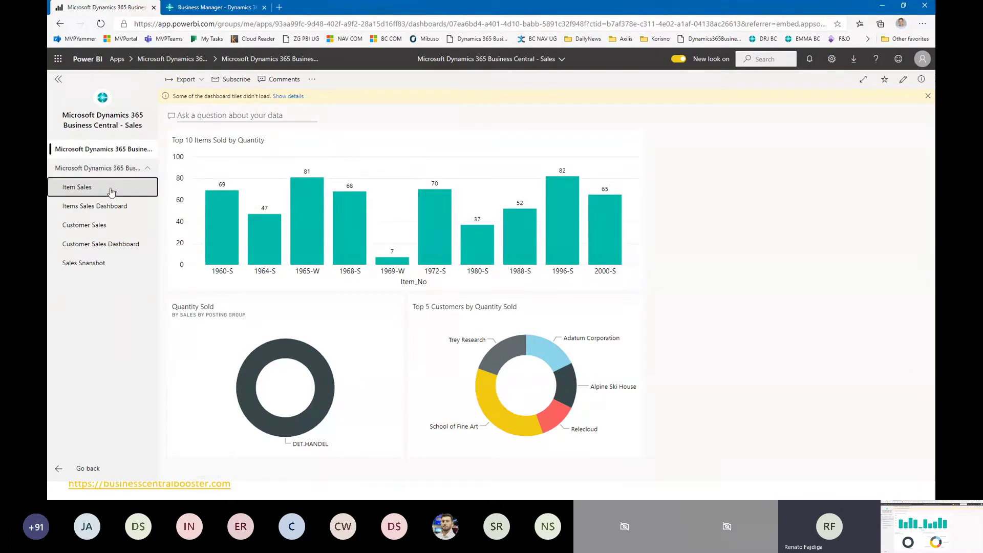
{"action": "left_click", "coordinate": [111, 190]}
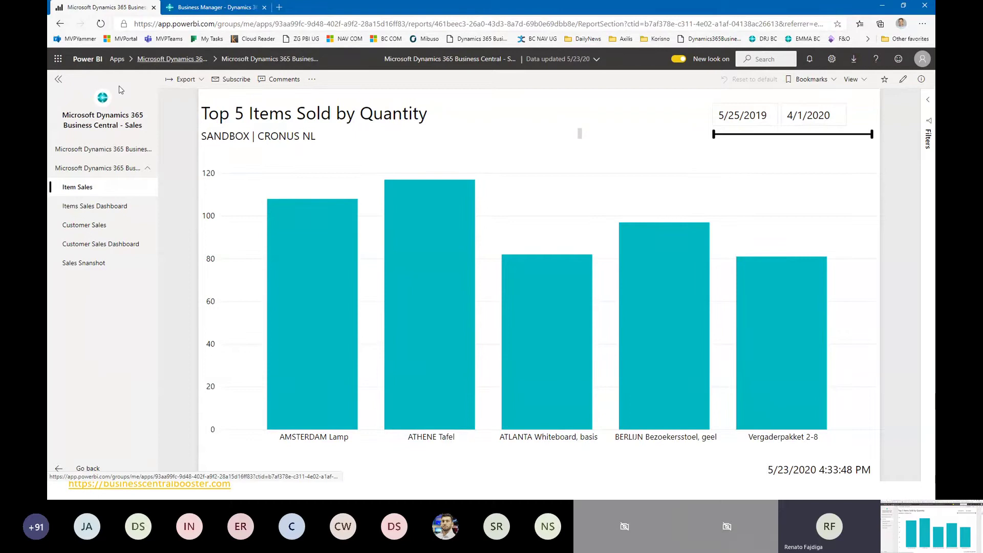
{"action": "left_click", "coordinate": [164, 60]}
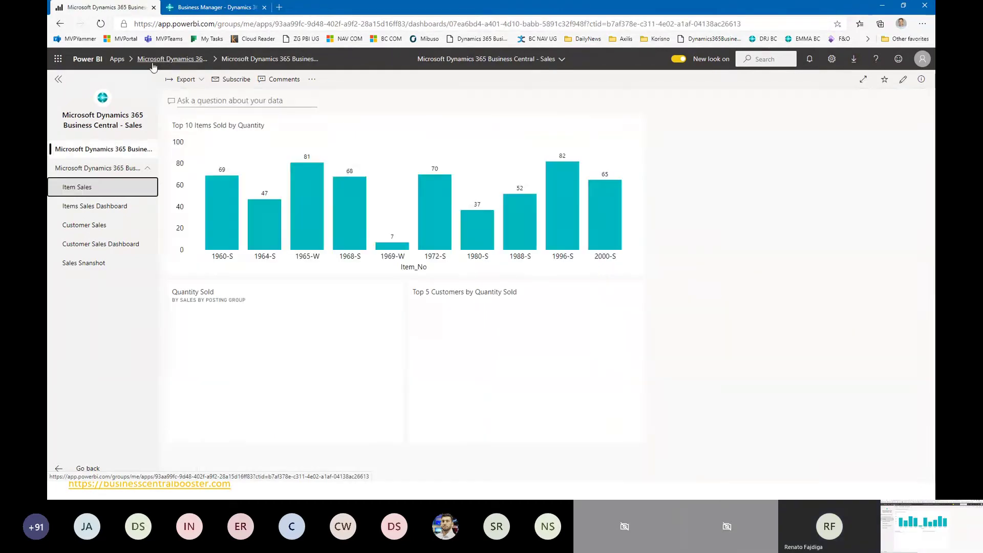
From the Apps list, open the workspace behind the Business Central – Sales app for editing, expand its contents and open its report in edit mode
{"action": "left_click", "coordinate": [117, 59]}
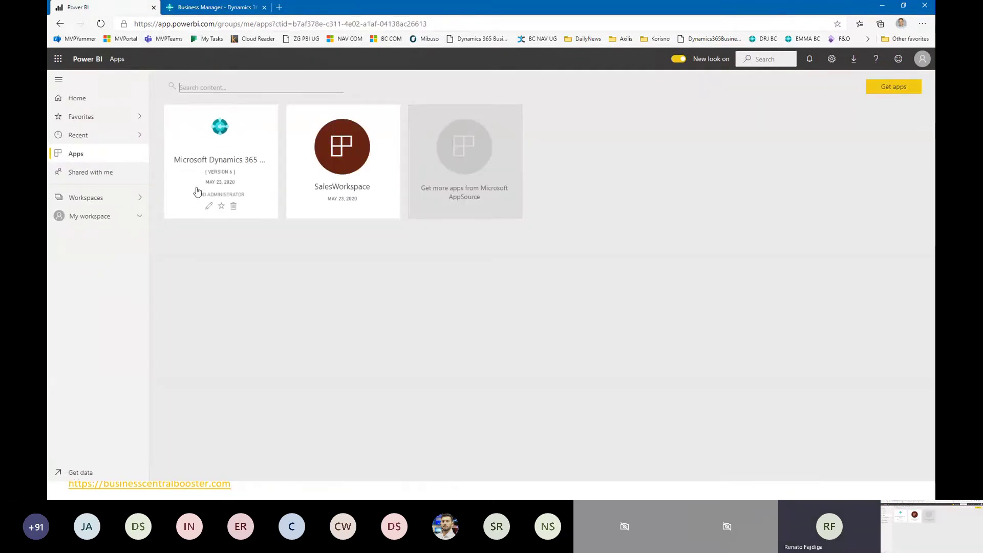
{"action": "left_click", "coordinate": [209, 206]}
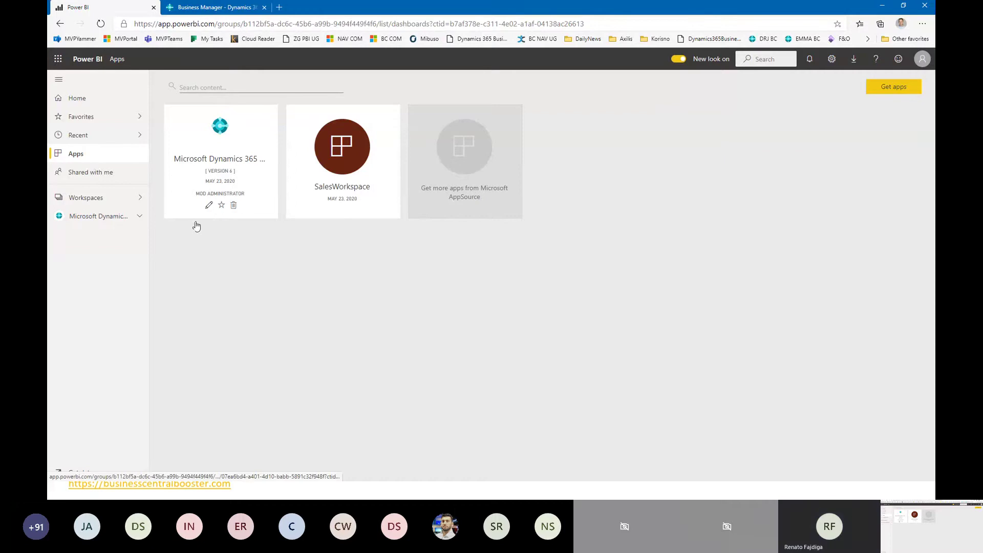
{"action": "left_click", "coordinate": [196, 225]}
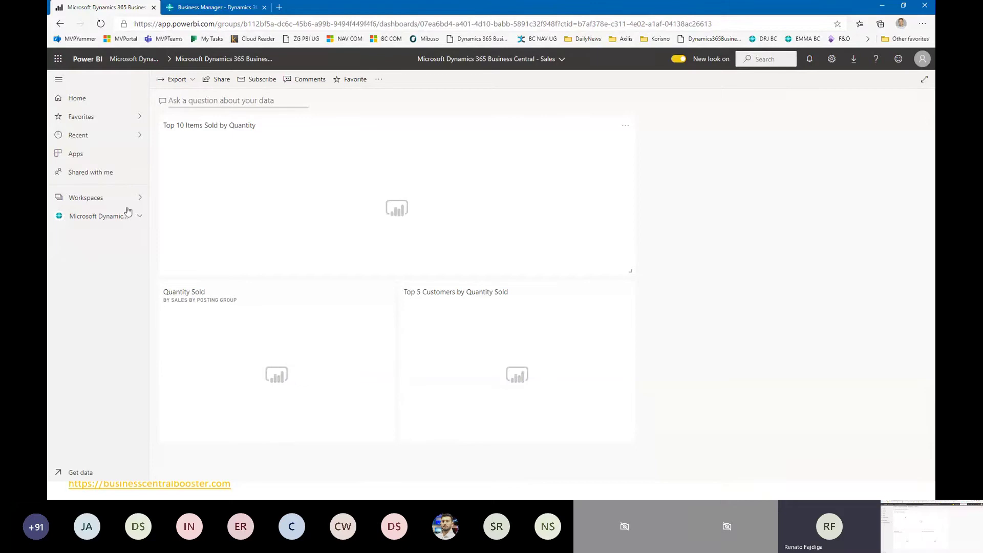
{"action": "left_click", "coordinate": [141, 218]}
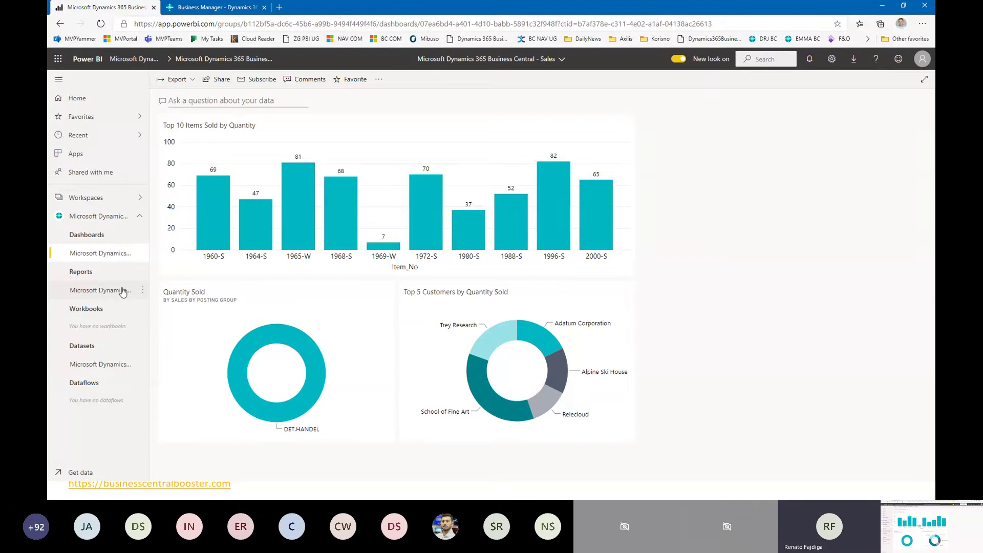
{"action": "left_click", "coordinate": [124, 291]}
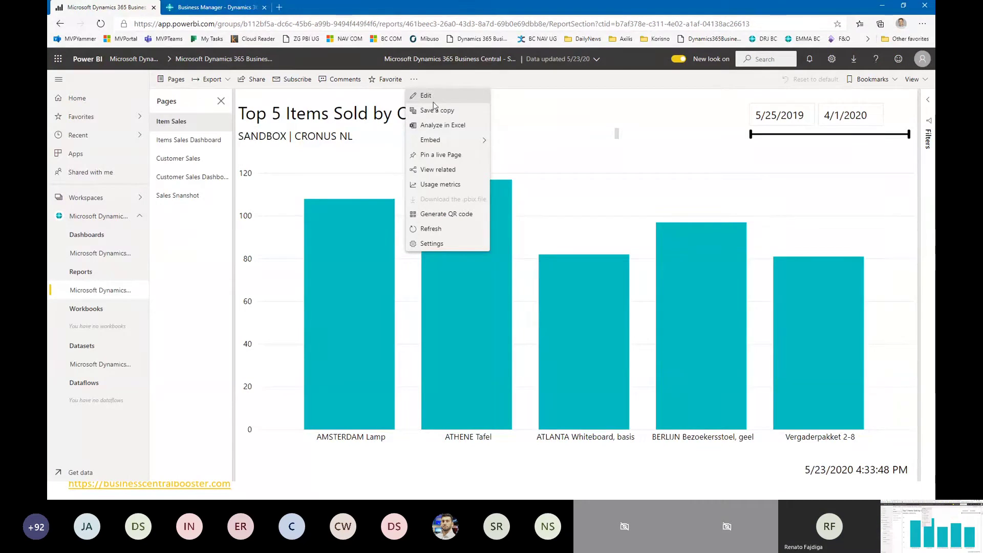
{"action": "left_click", "coordinate": [434, 103]}
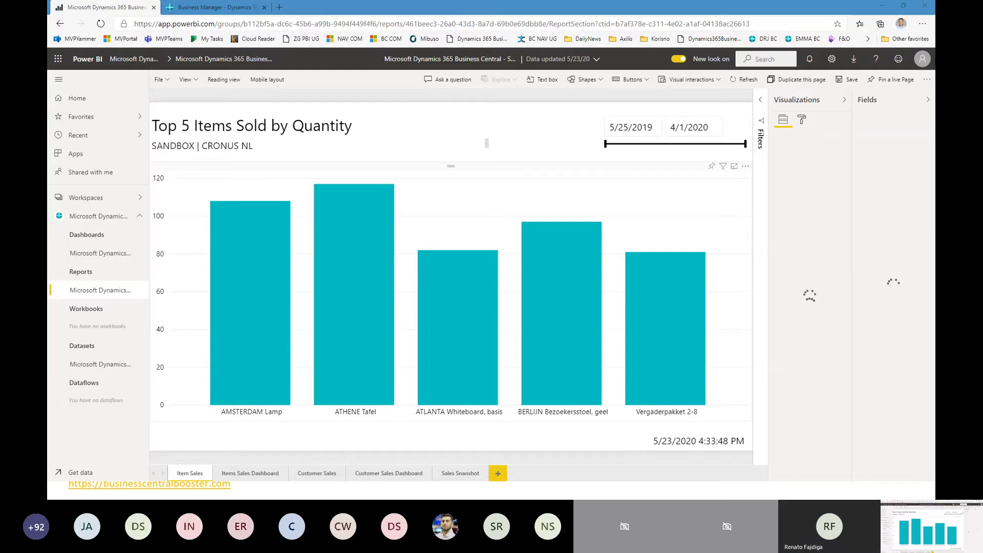
{"action": "key", "text": "alt+Tab"}
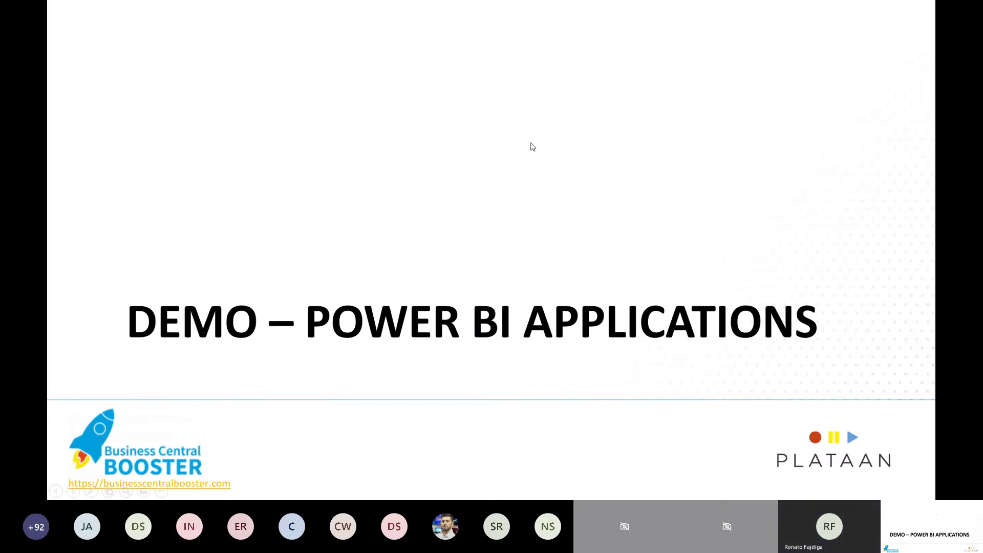
{"action": "key", "text": "Right"}
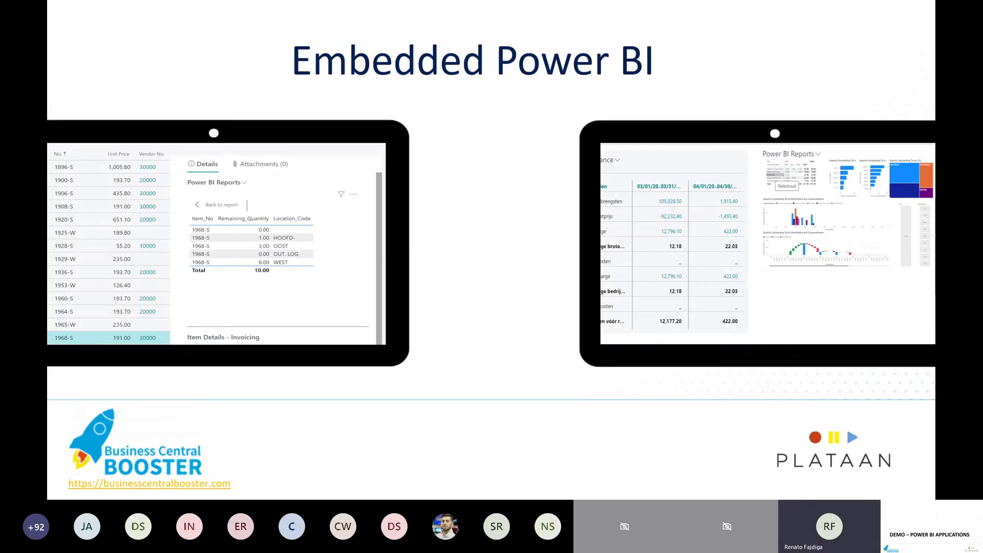
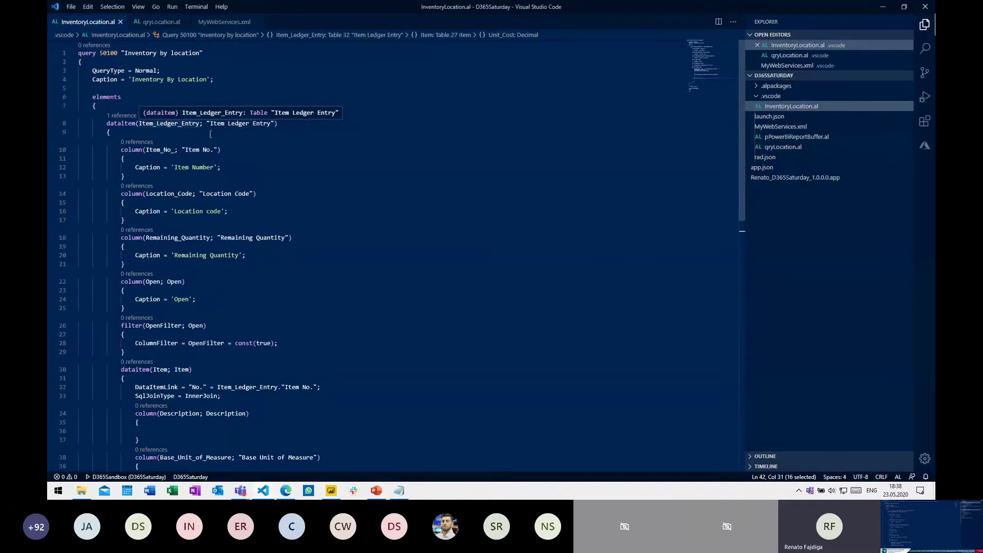
Review the Inventory by location query in InventoryLocation.al, including the linked Item data item and its Description column
{"action": "scroll", "coordinate": [184, 138], "scroll_direction": "down", "scroll_amount": 3}
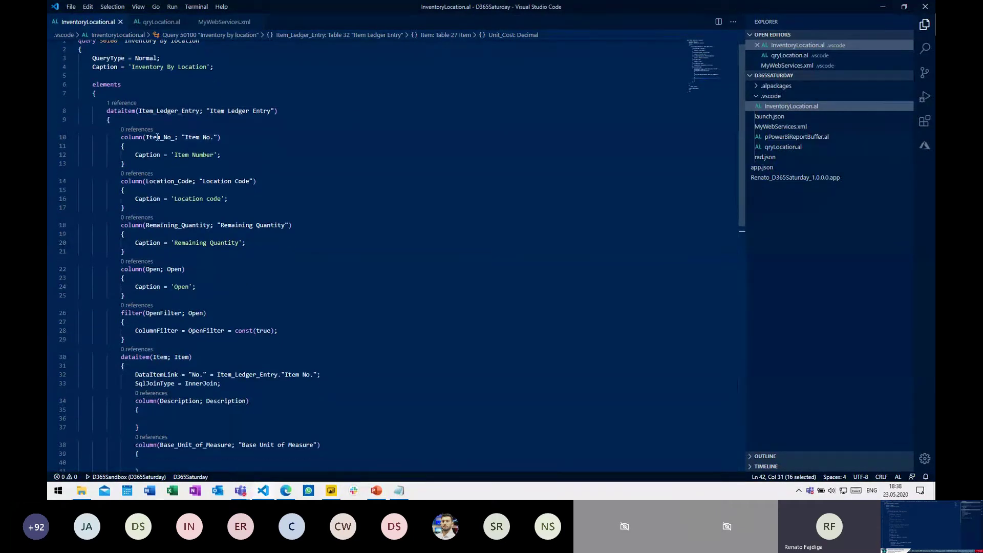
{"action": "scroll", "coordinate": [176, 268], "scroll_direction": "down", "scroll_amount": 3}
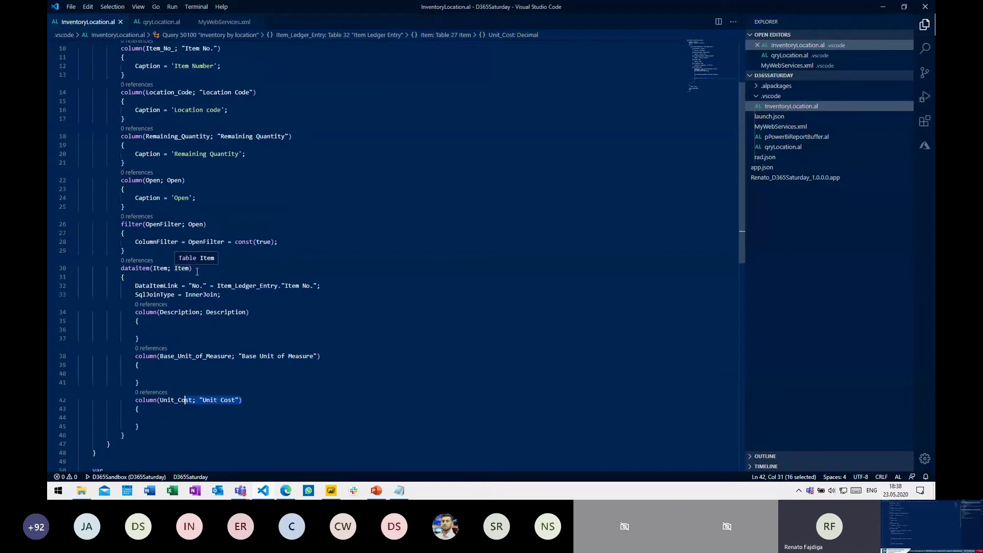
{"action": "left_click_drag", "start_coordinate": [140, 267], "coordinate": [199, 278]}
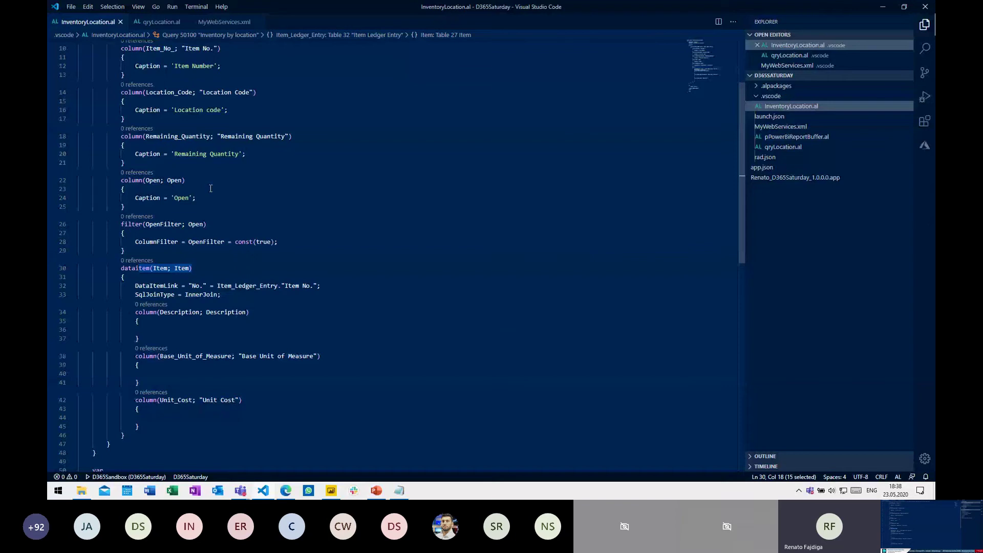
{"action": "double_click", "coordinate": [219, 314]}
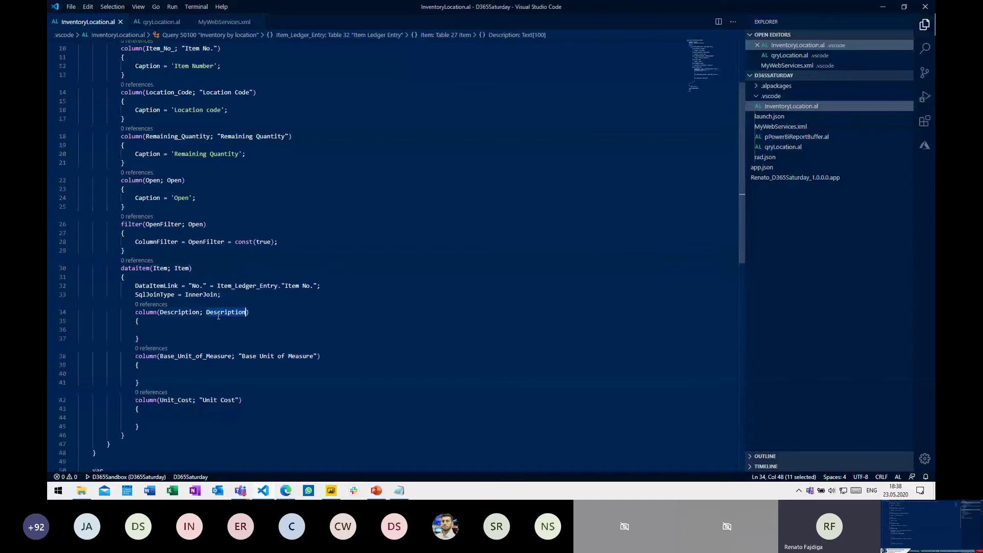
Review the City and Country_Region_Code columns in qryLocation.al and the web service definitions in MyWebServices.xml
{"action": "left_click", "coordinate": [158, 21]}
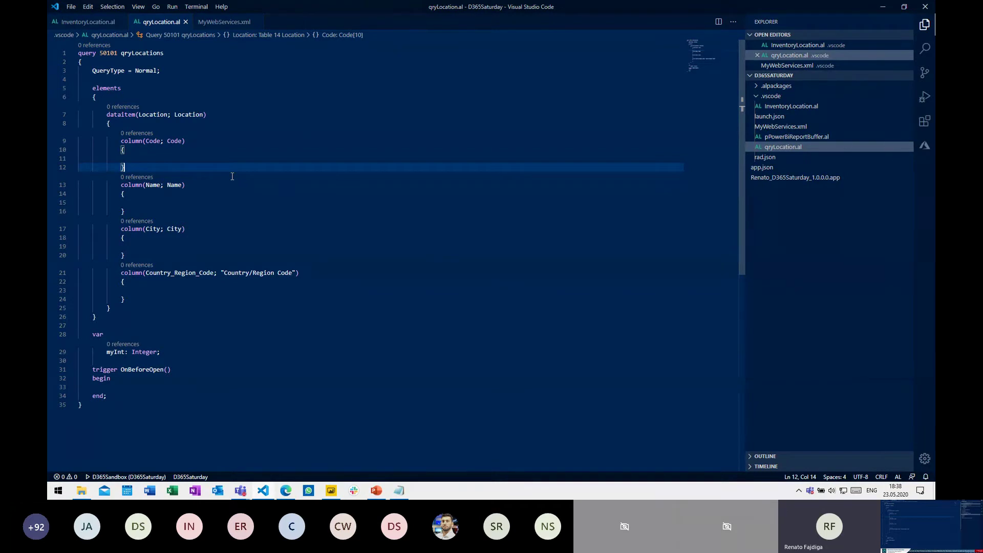
{"action": "left_click", "coordinate": [153, 229]}
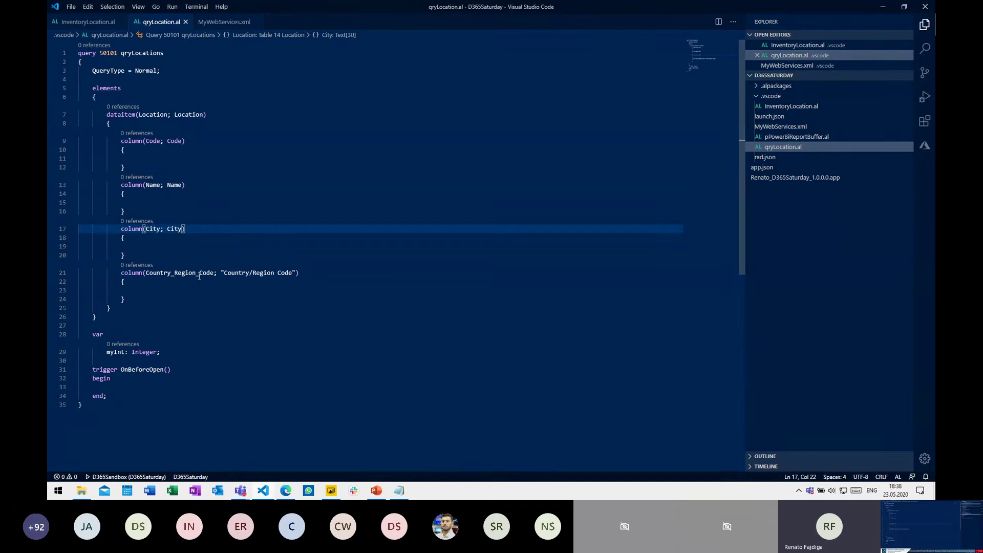
{"action": "double_click", "coordinate": [199, 273]}
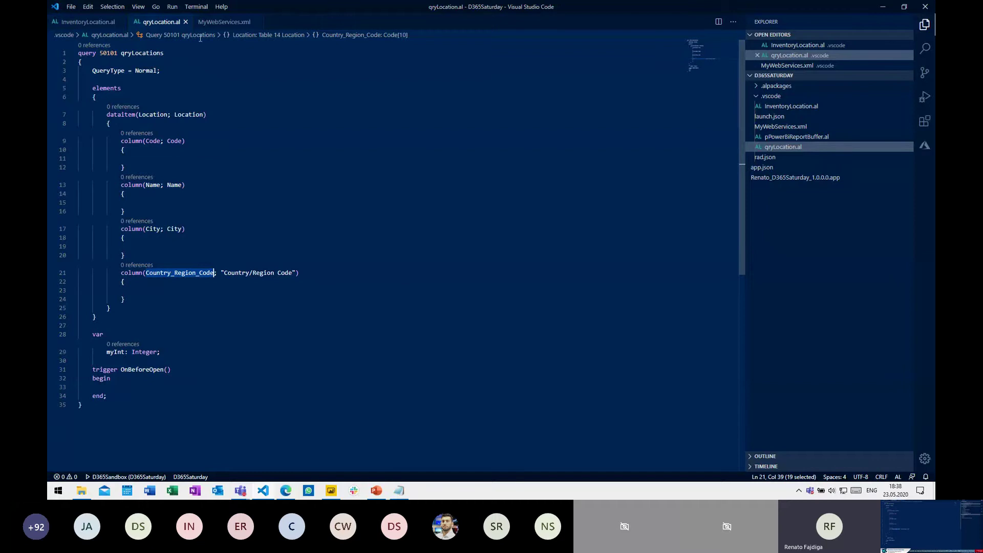
{"action": "left_click", "coordinate": [224, 21]}
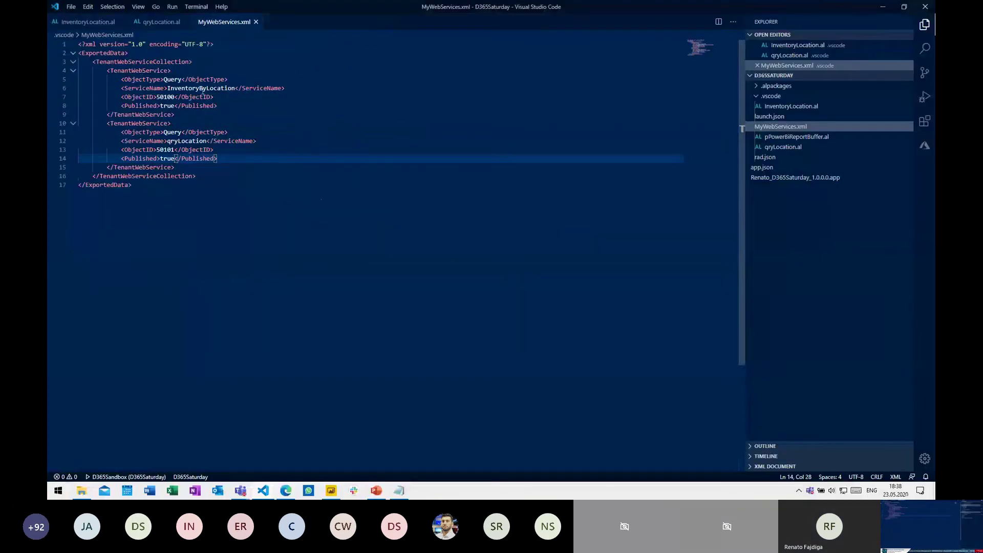
{"action": "left_click", "coordinate": [874, 9]}
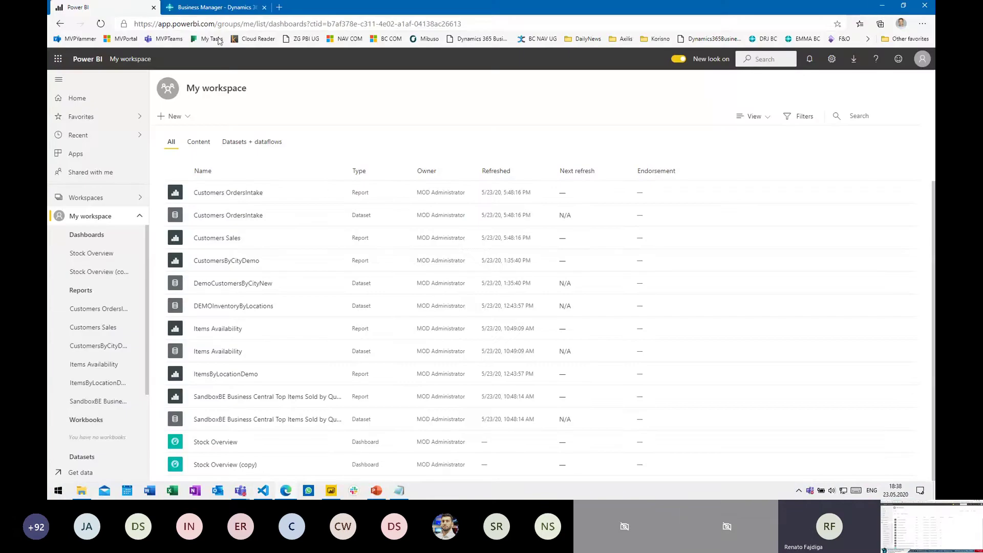
Switch to Business Central, search for "web services" and open the Web Services list
{"action": "left_click", "coordinate": [213, 12]}
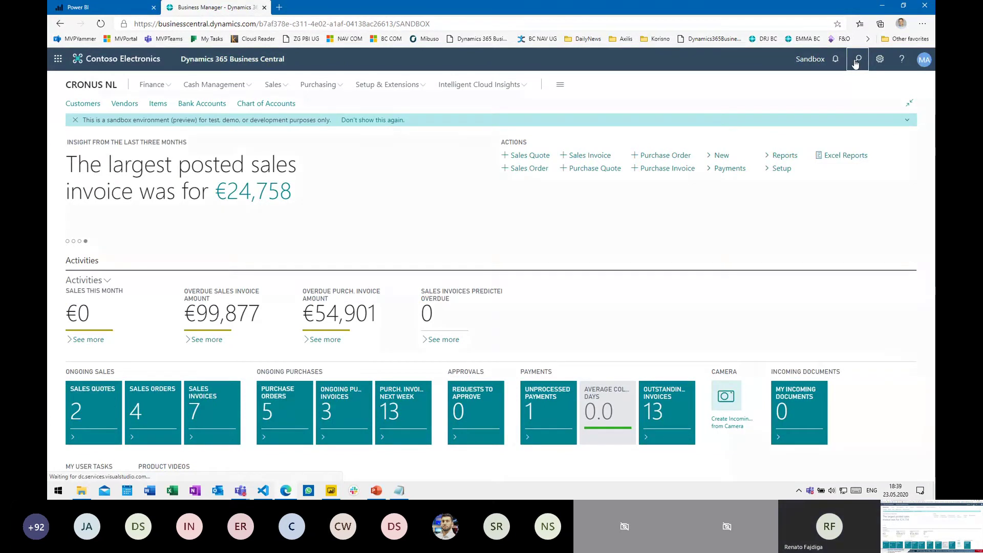
{"action": "left_click", "coordinate": [857, 61]}
{"action": "key", "text": "Escape"}
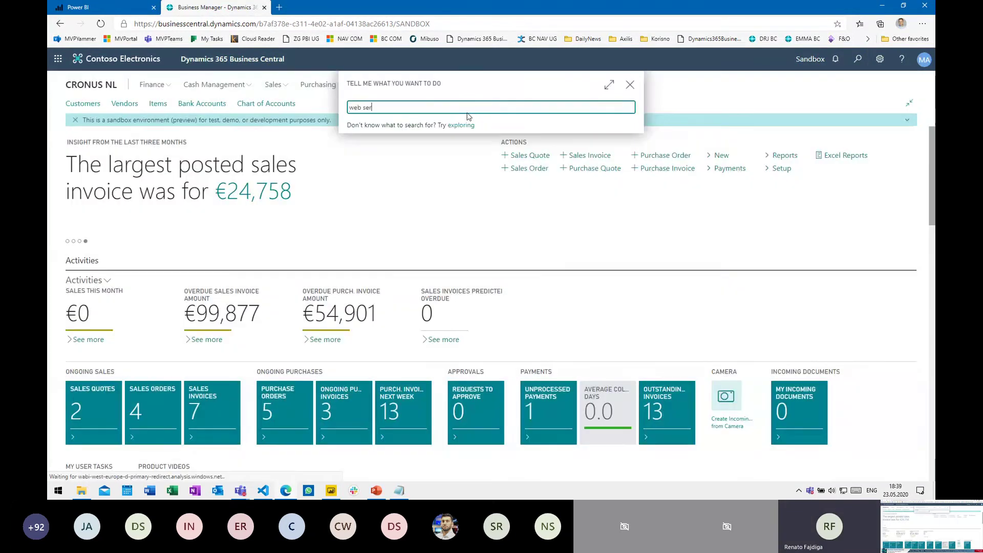
{"action": "left_click", "coordinate": [856, 60]}
{"action": "type", "text": "web services"}
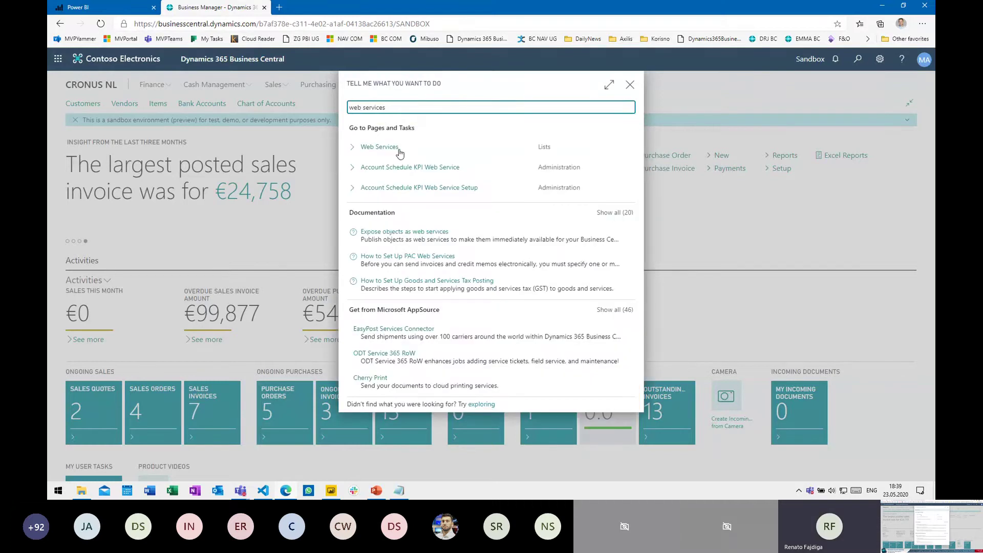
{"action": "left_click", "coordinate": [400, 153]}
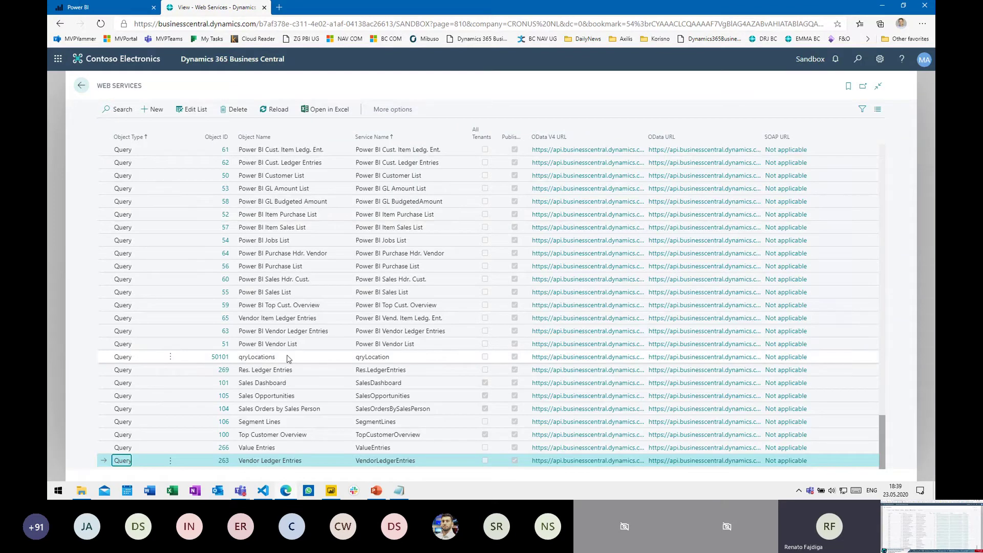
Locate the published qryLocations and Inventory By Location queries in the Web Services list
{"action": "scroll", "coordinate": [288, 359], "scroll_direction": "up", "scroll_amount": 4}
{"action": "scroll", "coordinate": [295, 204], "scroll_direction": "up", "scroll_amount": 1}
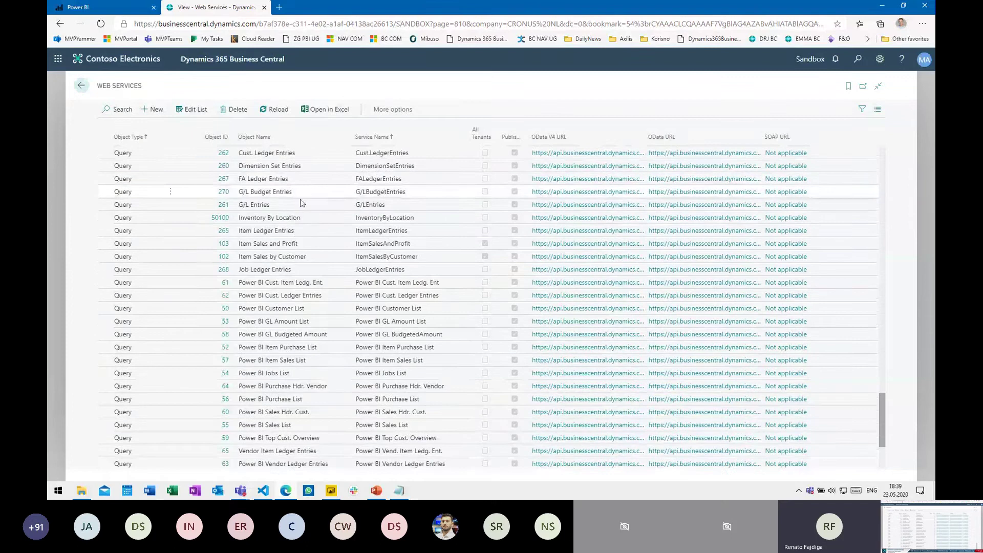
{"action": "left_click", "coordinate": [285, 218]}
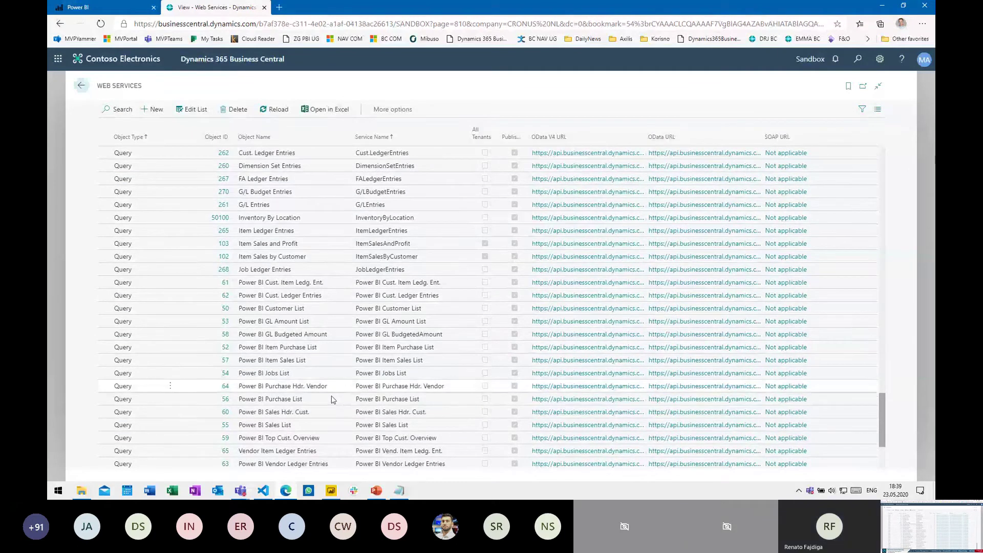
Switch to Power BI Desktop, view the DEMOItemsByLocationTreeMap page and drill down from the Rotterdam tile to its items
{"action": "left_click", "coordinate": [336, 491]}
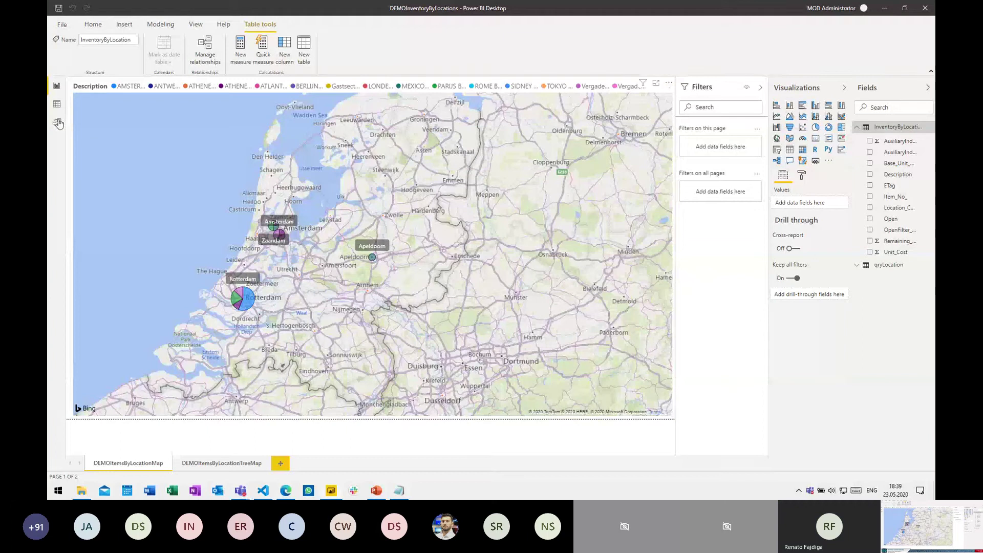
{"action": "left_click", "coordinate": [223, 464]}
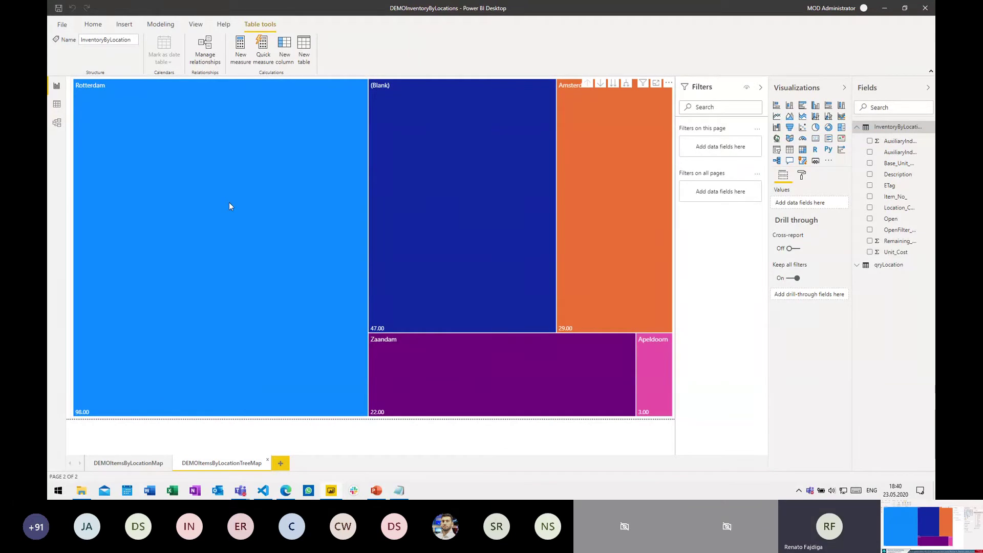
{"action": "mouse_move", "coordinate": [230, 206]}
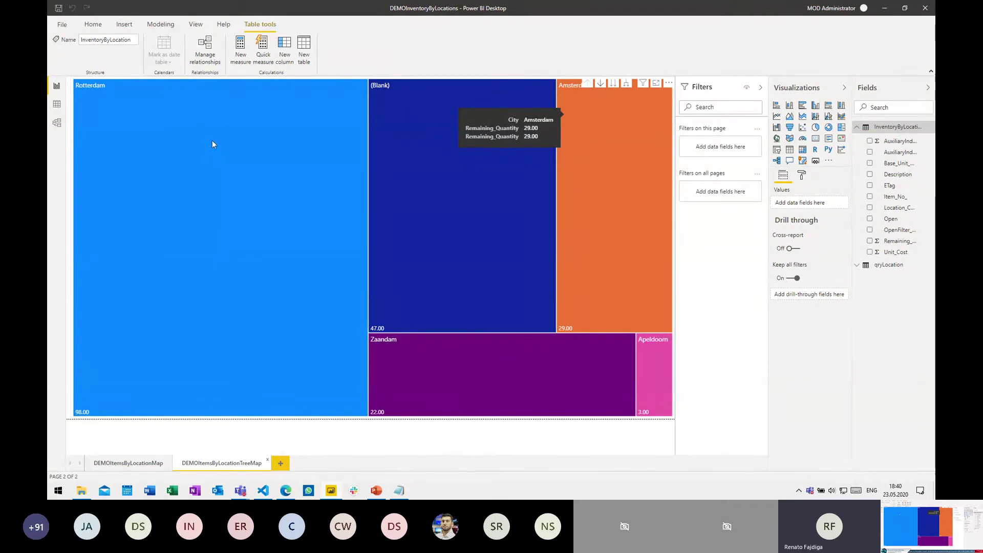
{"action": "left_click", "coordinate": [601, 84]}
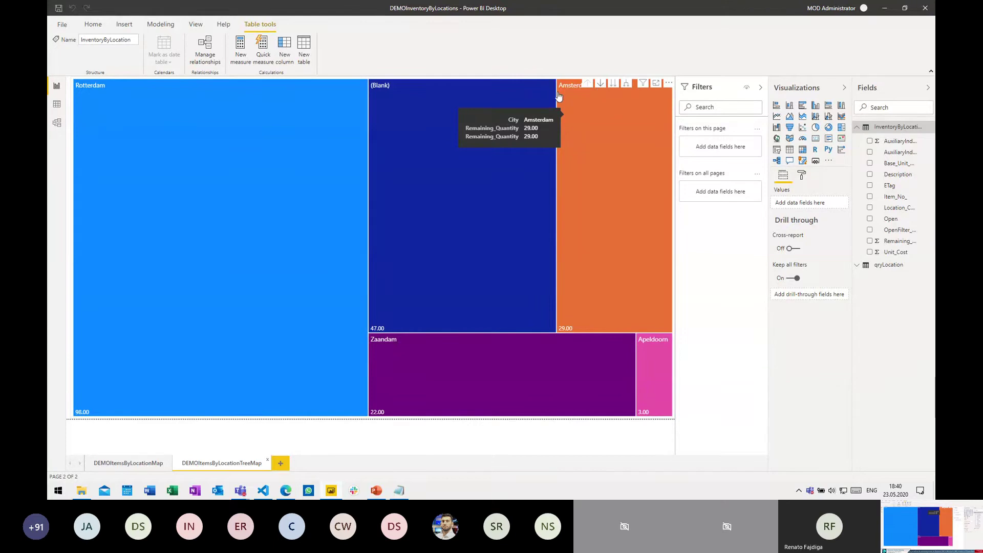
{"action": "left_click", "coordinate": [239, 179]}
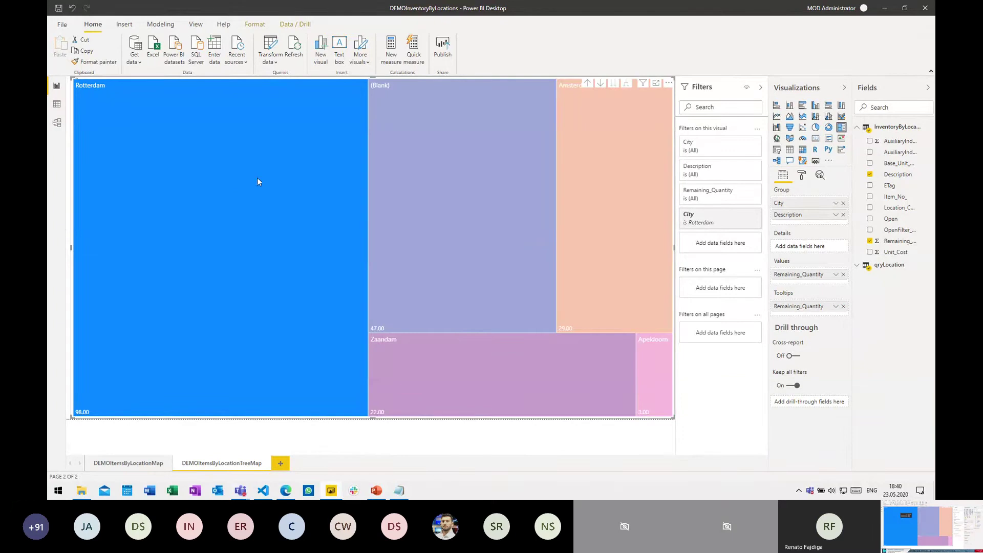
{"action": "left_click", "coordinate": [600, 85]}
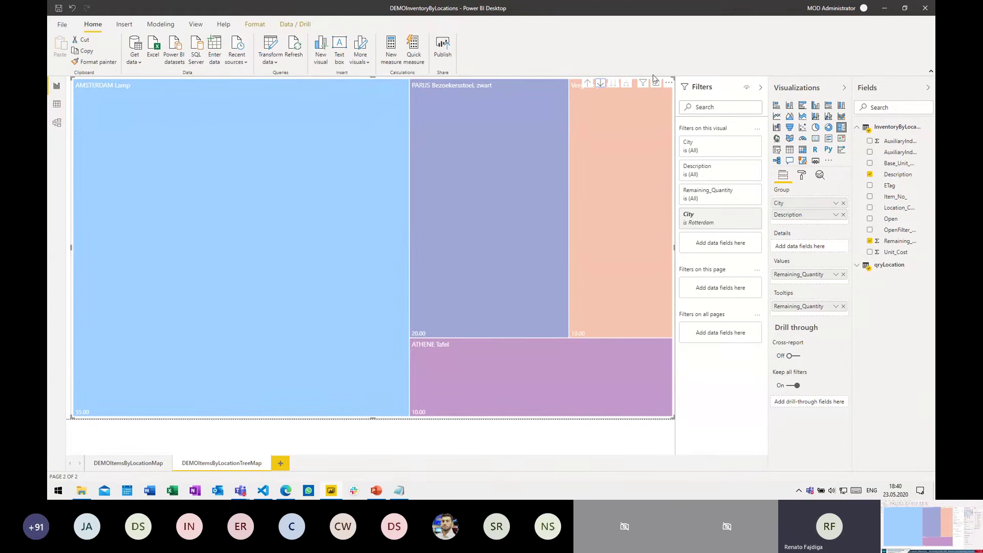
Return to the browser, leave the Web Services list and open the ItemsByLocationDemo report from My workspace in the Power BI service
{"action": "left_click", "coordinate": [886, 8]}
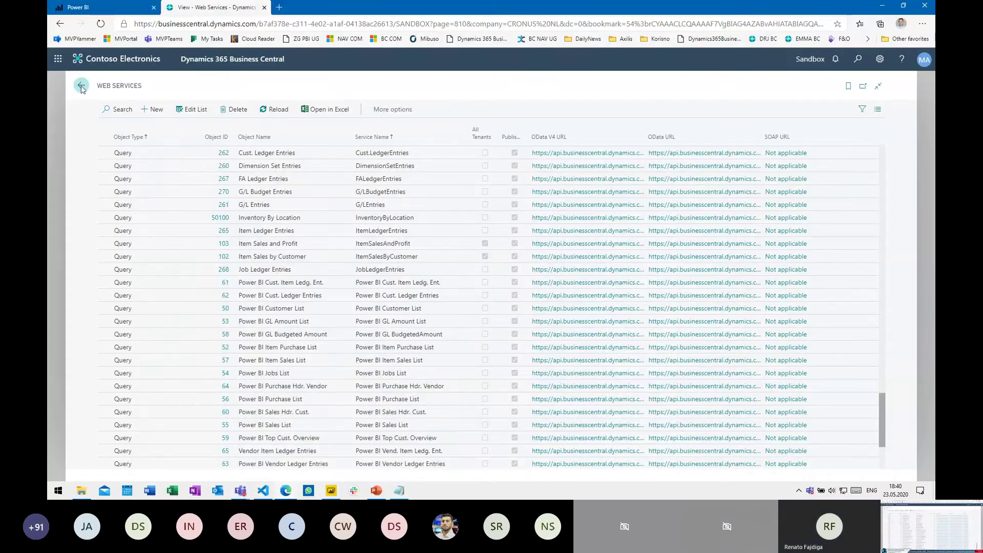
{"action": "left_click", "coordinate": [80, 86]}
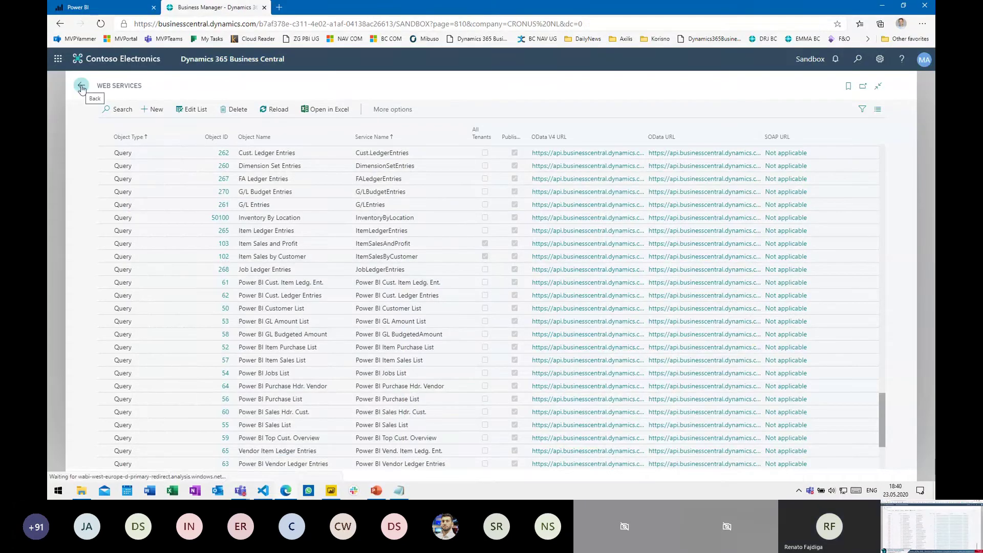
{"action": "left_click", "coordinate": [111, 10]}
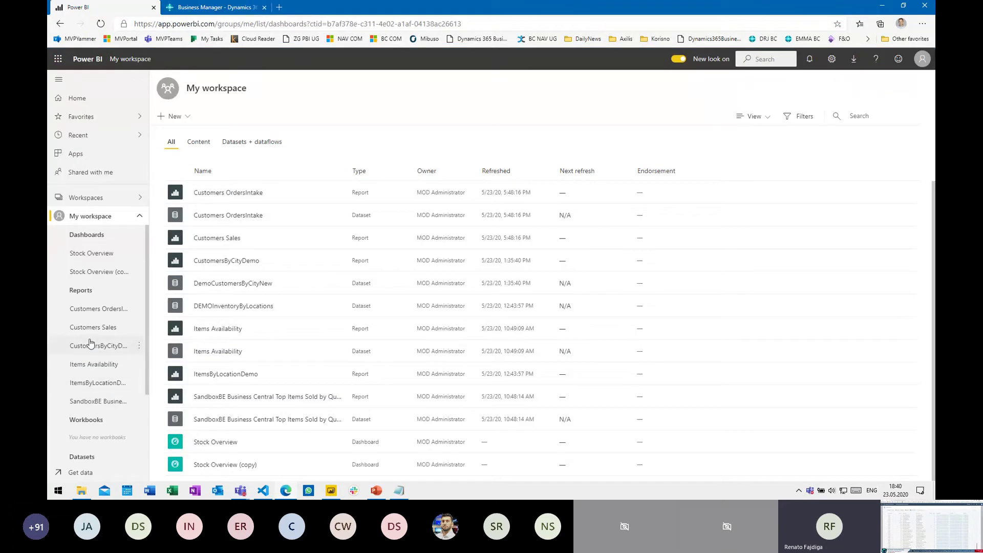
{"action": "left_click", "coordinate": [97, 383]}
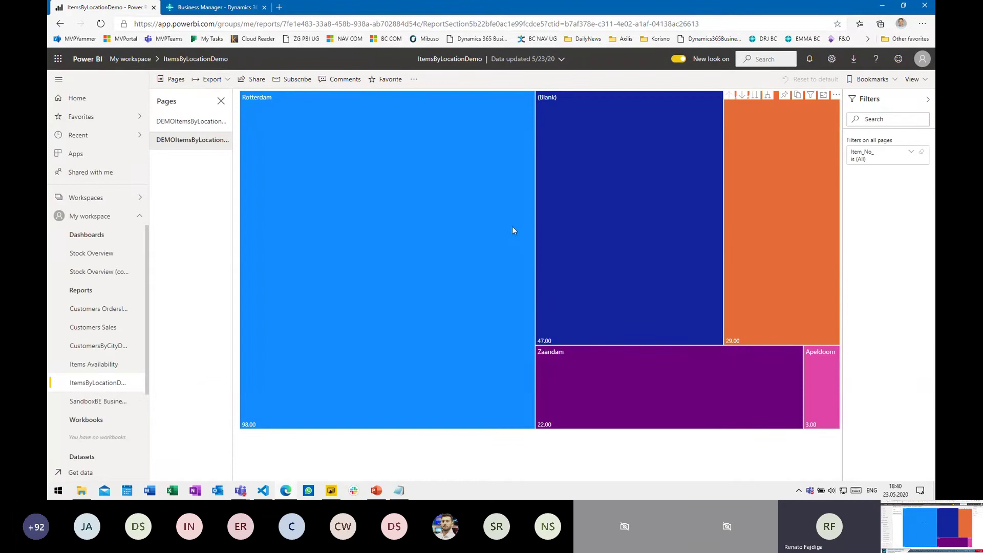
{"action": "mouse_move", "coordinate": [548, 243]}
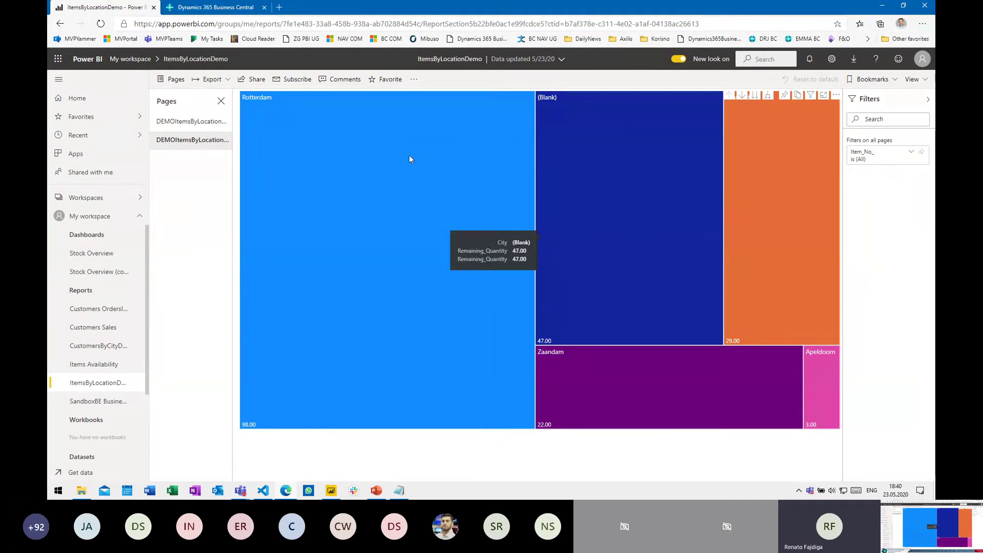
View the report's DEMOItemsByLocationMap page, switch to Business Central and open the Items list
{"action": "left_click", "coordinate": [191, 124]}
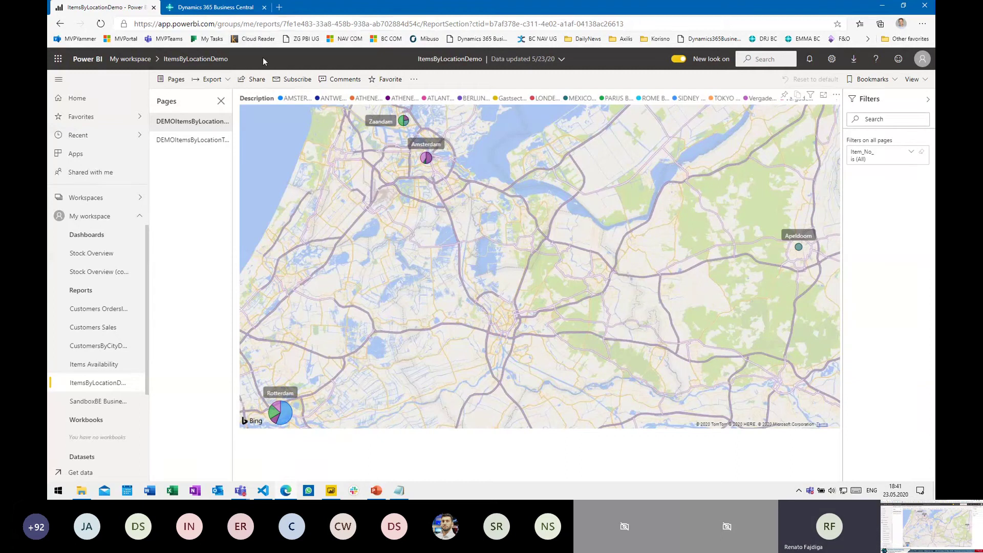
{"action": "left_click", "coordinate": [233, 7]}
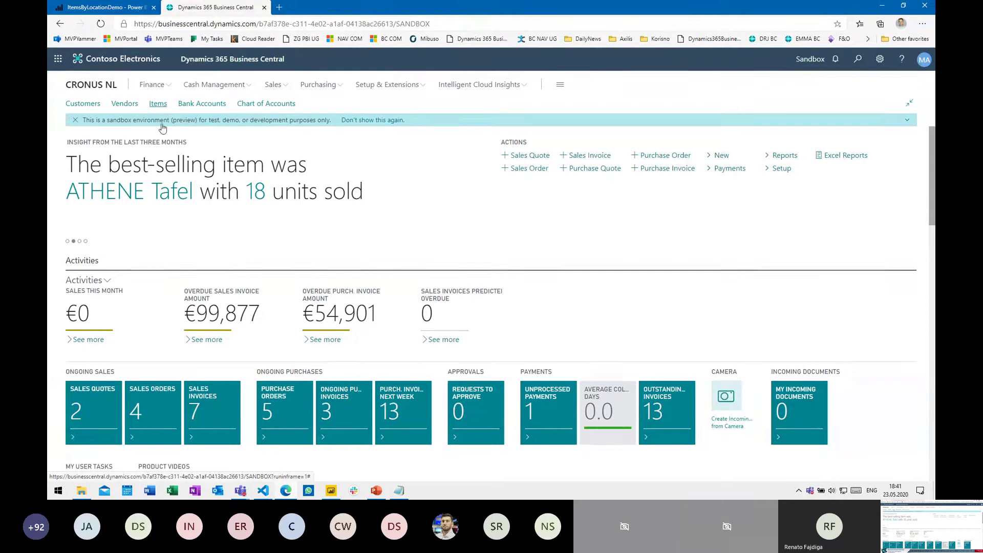
{"action": "left_click", "coordinate": [157, 104]}
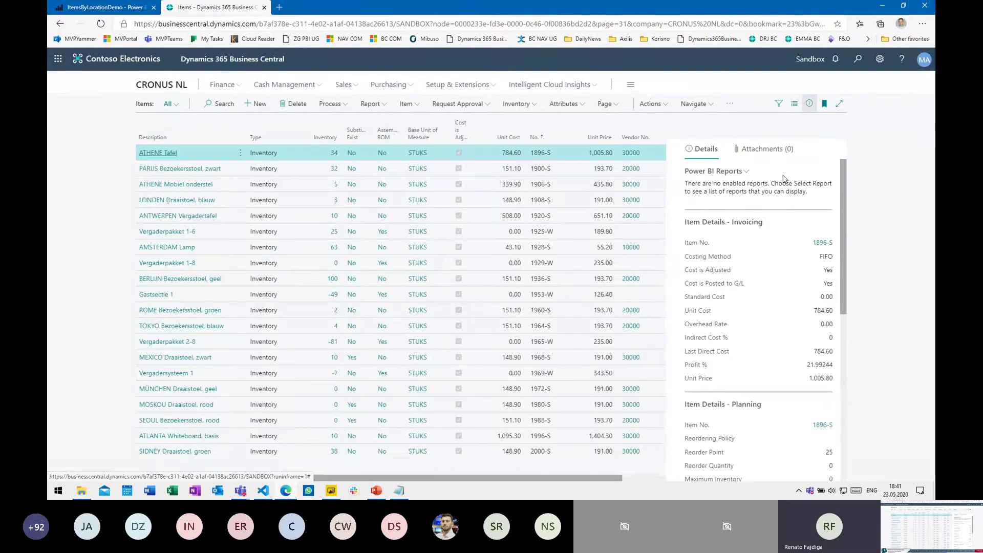
Locate the Show/Hide Power BI Reports option among the Items list's display actions and leave it unchanged
{"action": "left_click", "coordinate": [658, 107]}
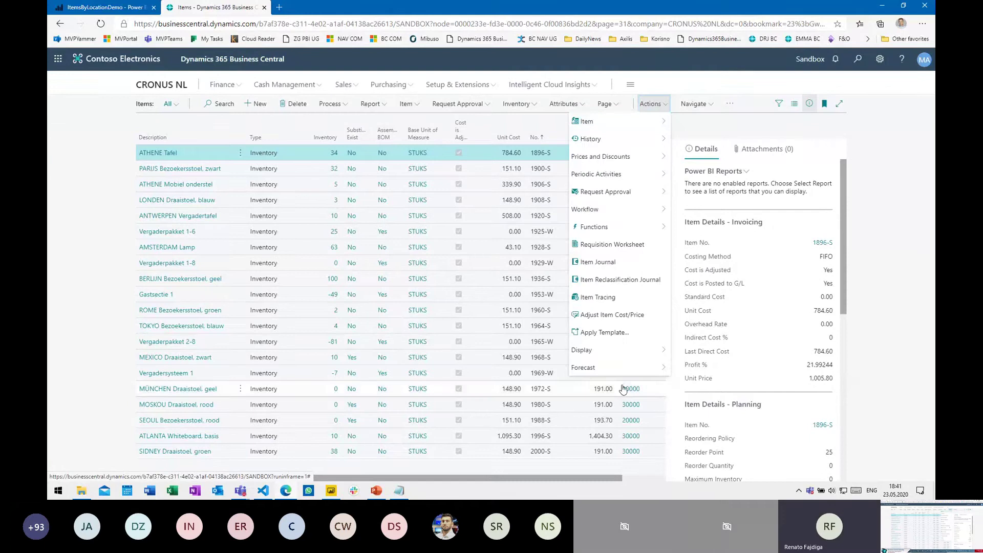
{"action": "left_click", "coordinate": [621, 351]}
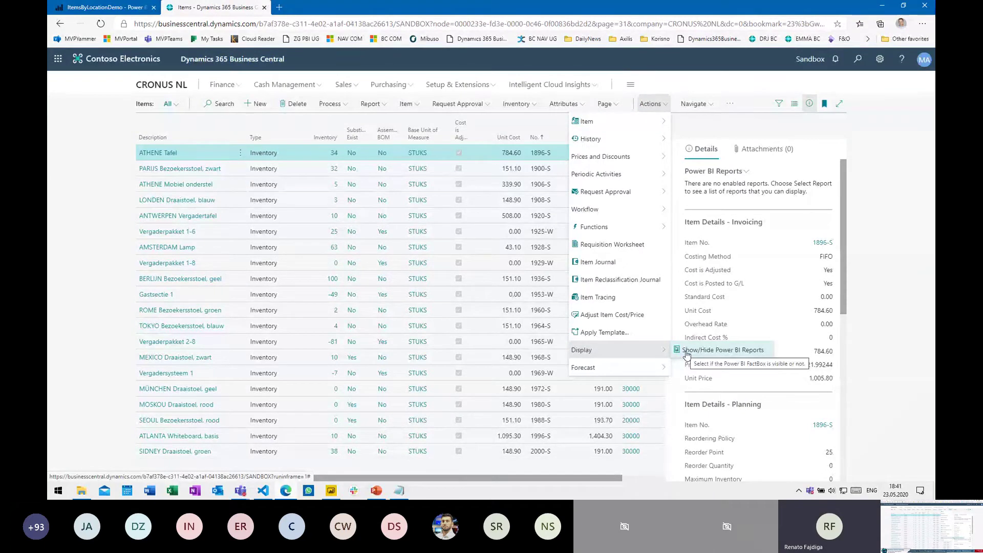
{"action": "left_click", "coordinate": [742, 167]}
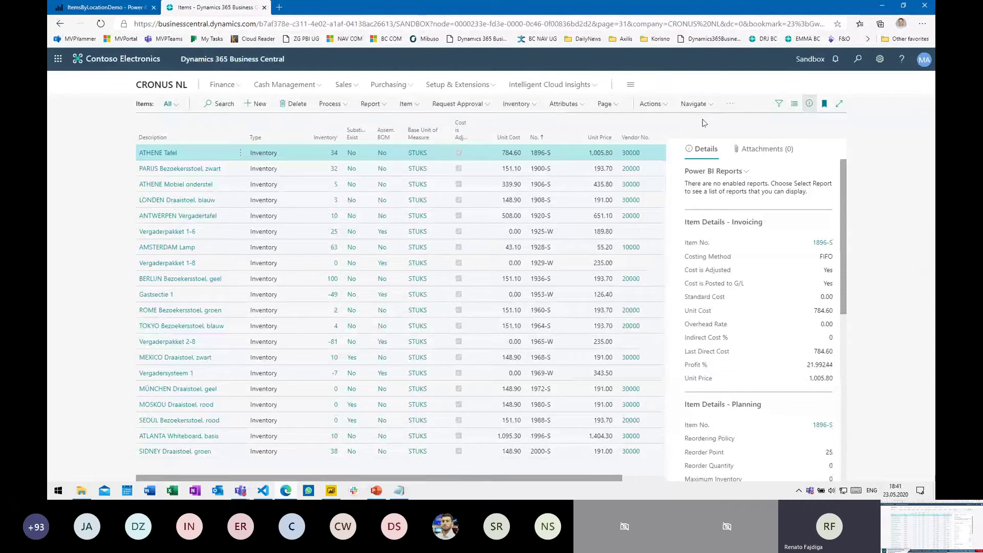
Open the report selection for the Items list's Power BI Reports FactBox and select ItemsByLocationDemo
{"action": "left_click", "coordinate": [746, 172]}
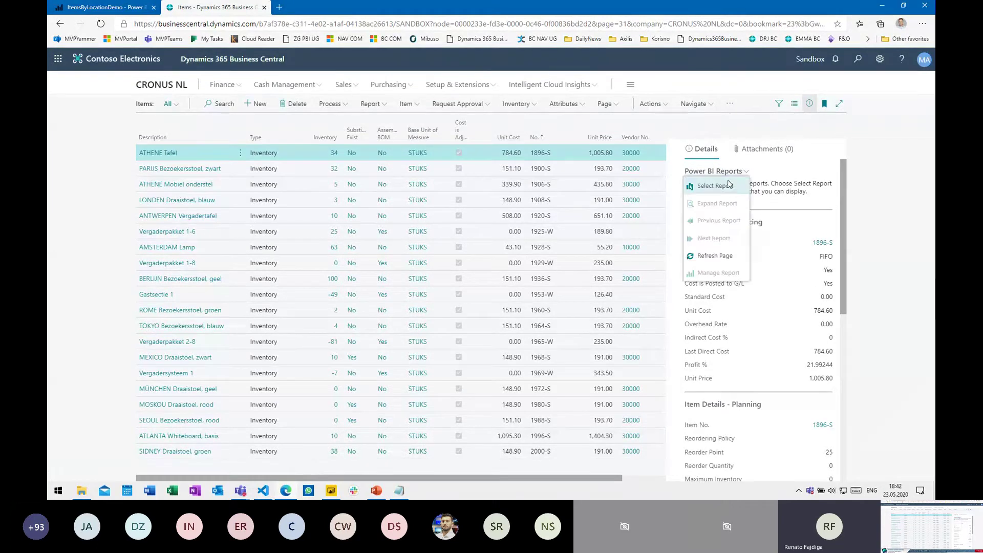
{"action": "left_click", "coordinate": [730, 186]}
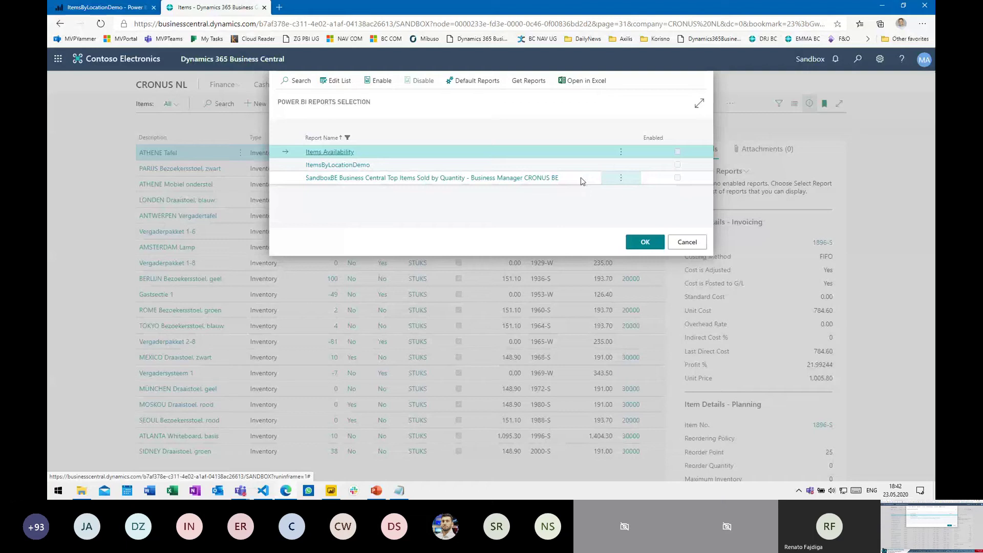
{"action": "left_click", "coordinate": [521, 165]}
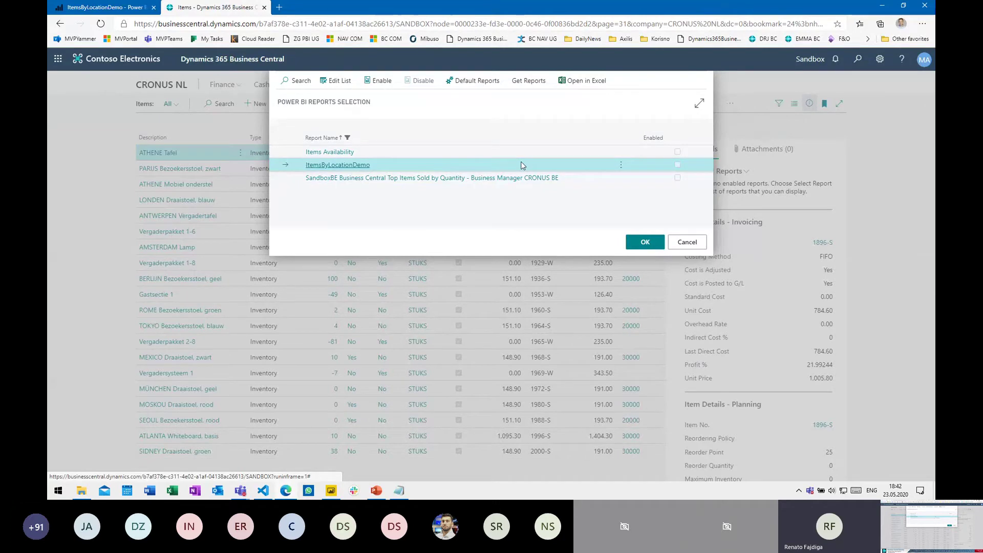
Inspect the filter on the Report Name column of the Power BI reports selection and cancel without changes
{"action": "left_click", "coordinate": [596, 137]}
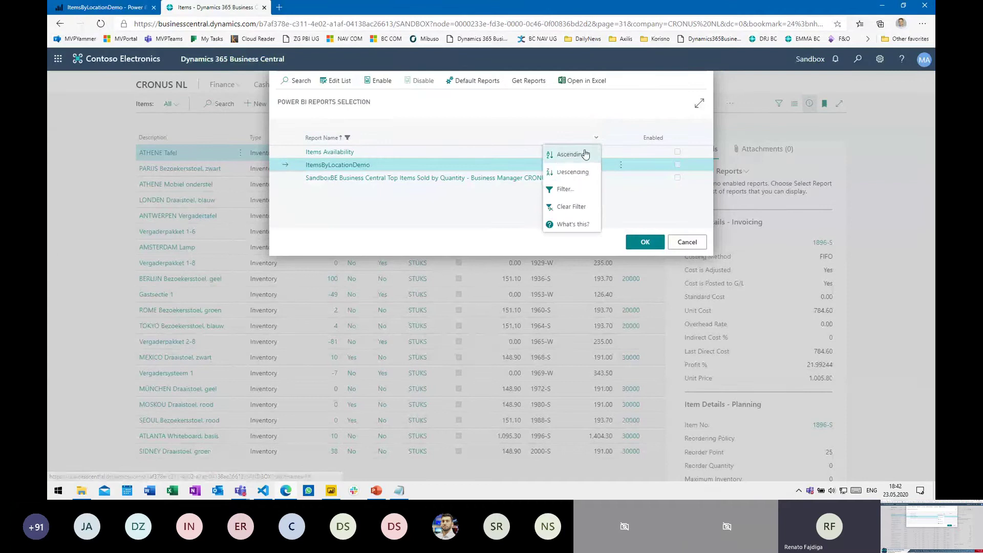
{"action": "left_click", "coordinate": [564, 189]}
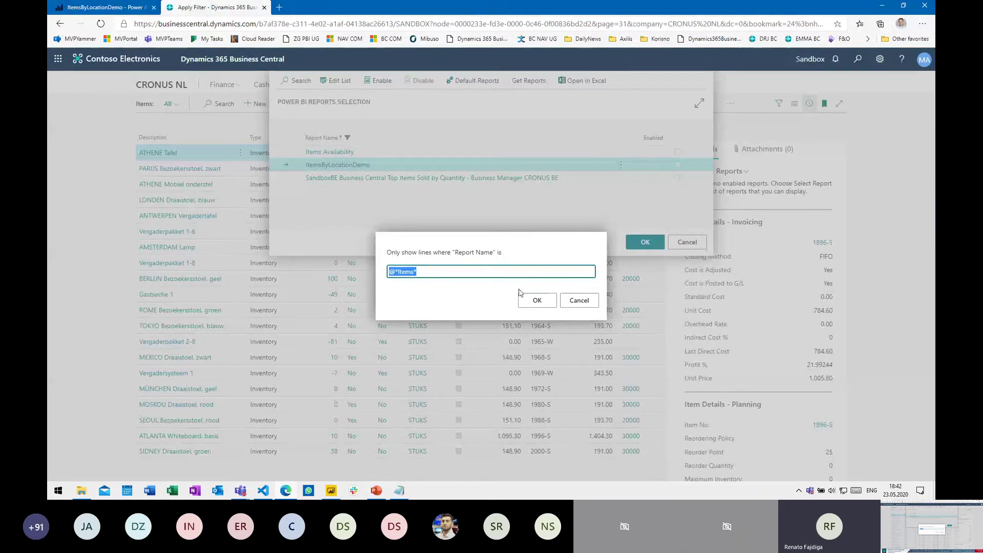
{"action": "left_click", "coordinate": [587, 303]}
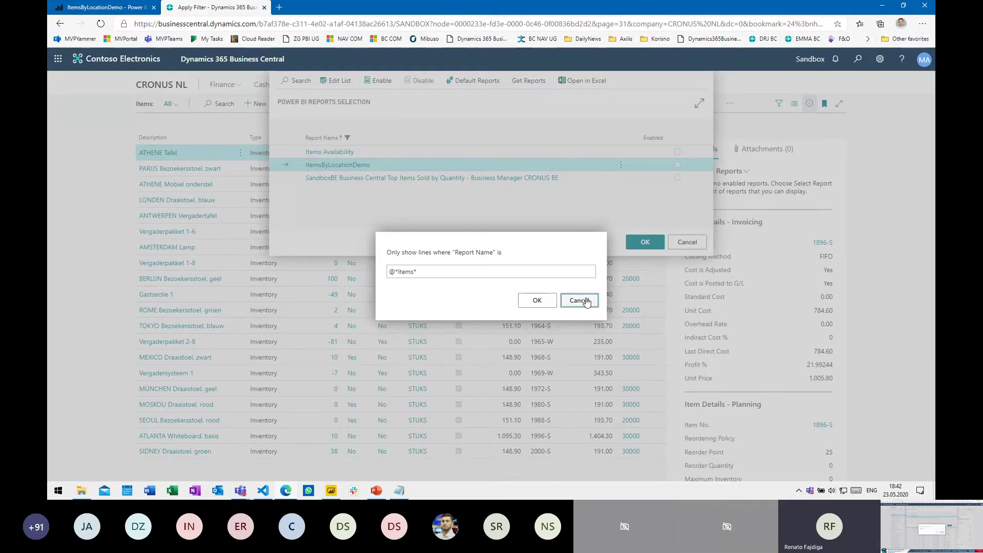
Enable the ItemsByLocationDemo report and confirm the Power BI reports selection
{"action": "left_click", "coordinate": [373, 85]}
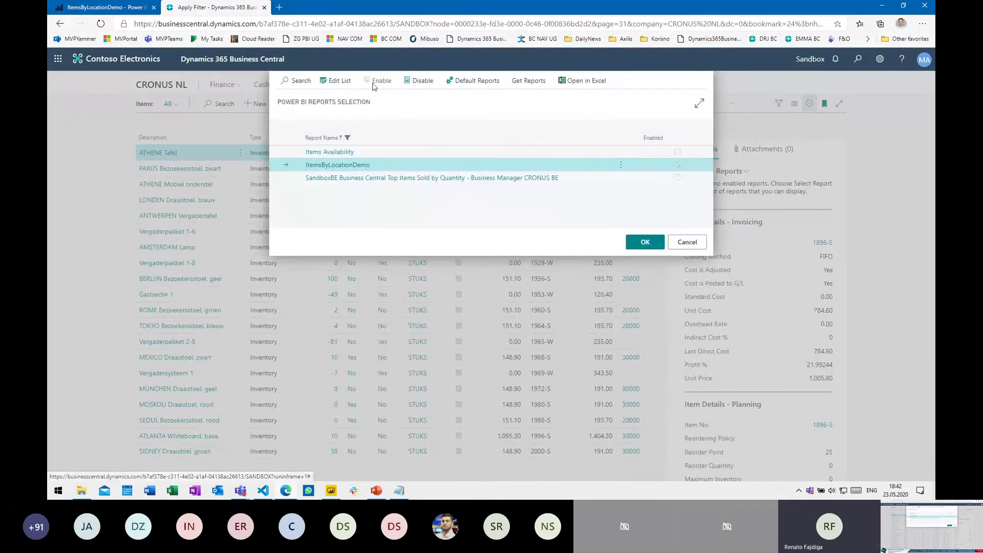
{"action": "left_click", "coordinate": [638, 248]}
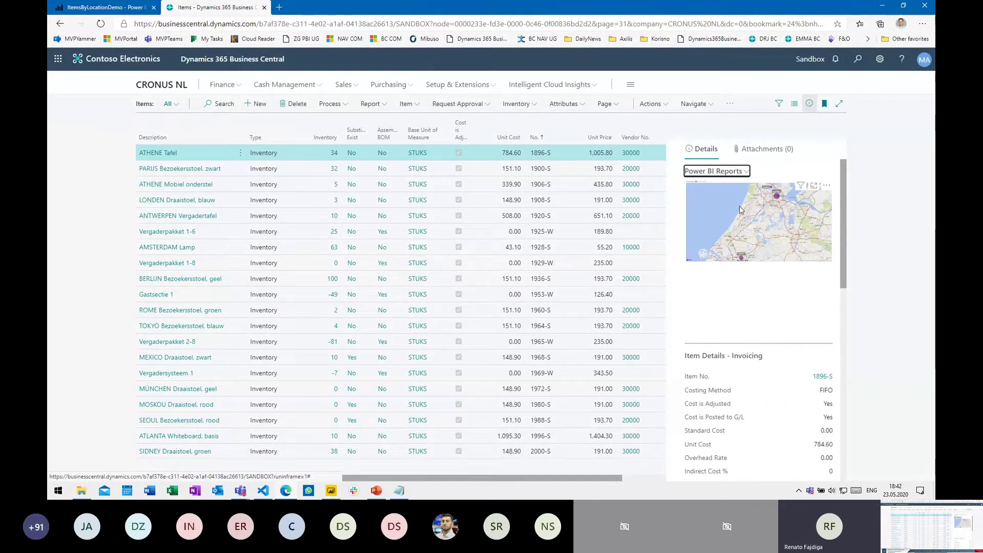
Show the embedded map in focus mode and view it for several items, ending with MEXICO Draaistoel, zwart
{"action": "left_click", "coordinate": [814, 186]}
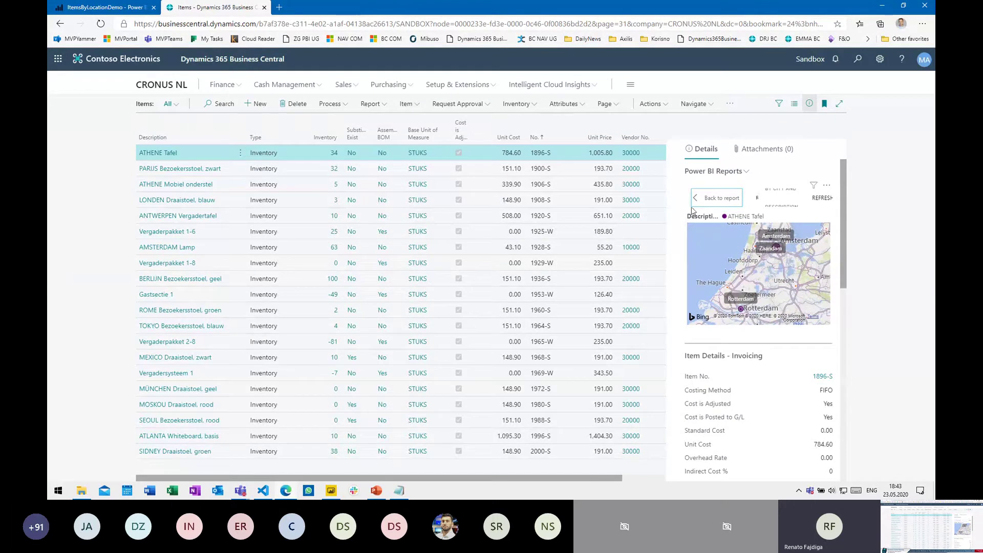
{"action": "left_click", "coordinate": [567, 357]}
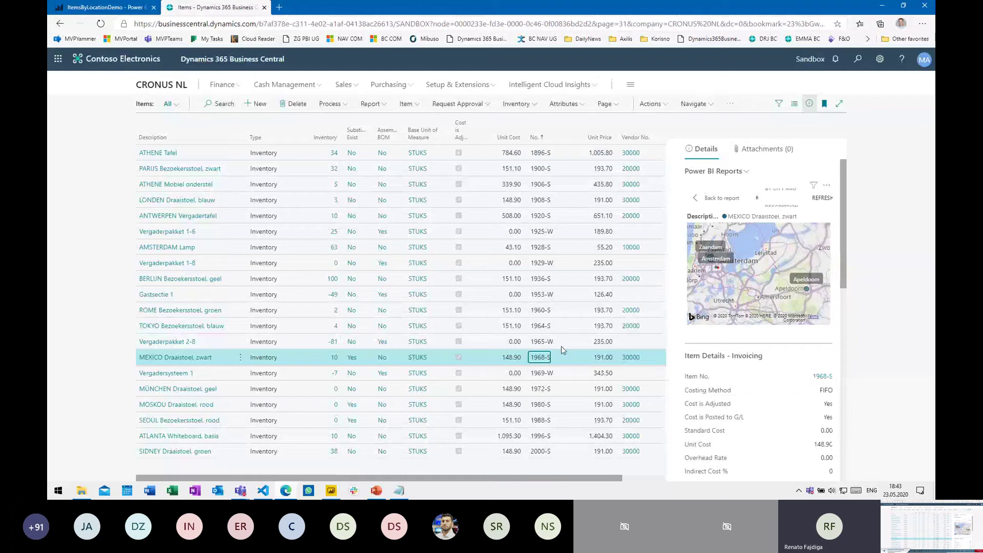
{"action": "left_click", "coordinate": [564, 344]}
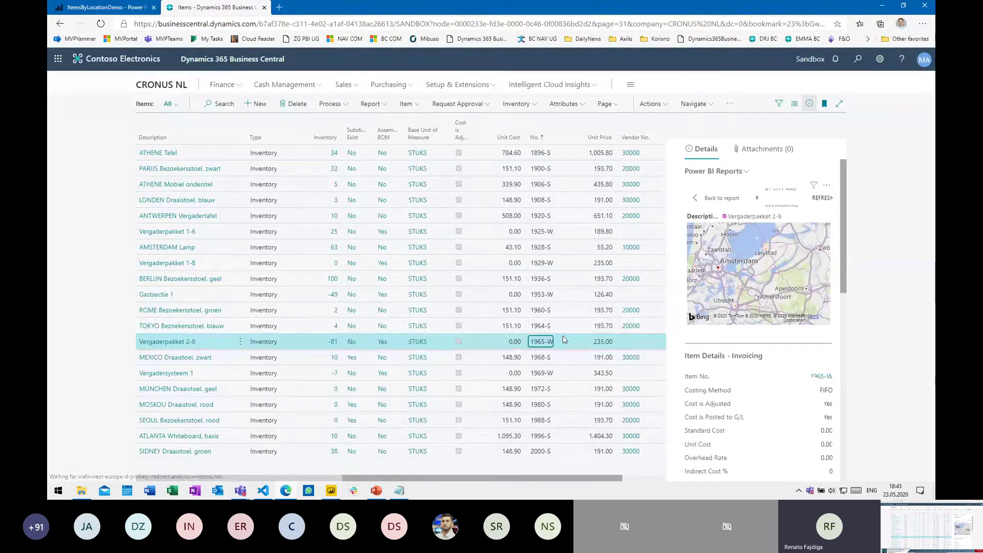
{"action": "left_click", "coordinate": [562, 318]}
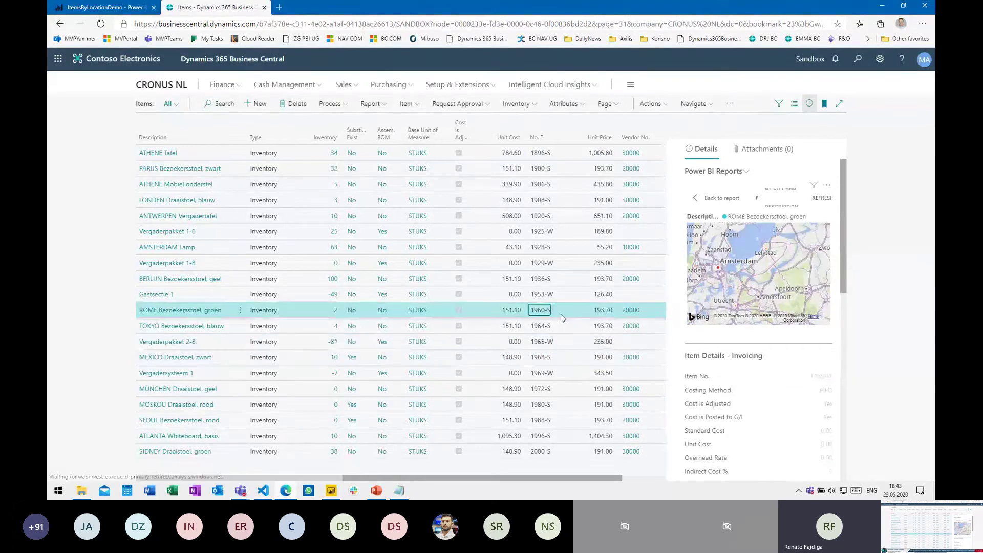
{"action": "left_click", "coordinate": [569, 297]}
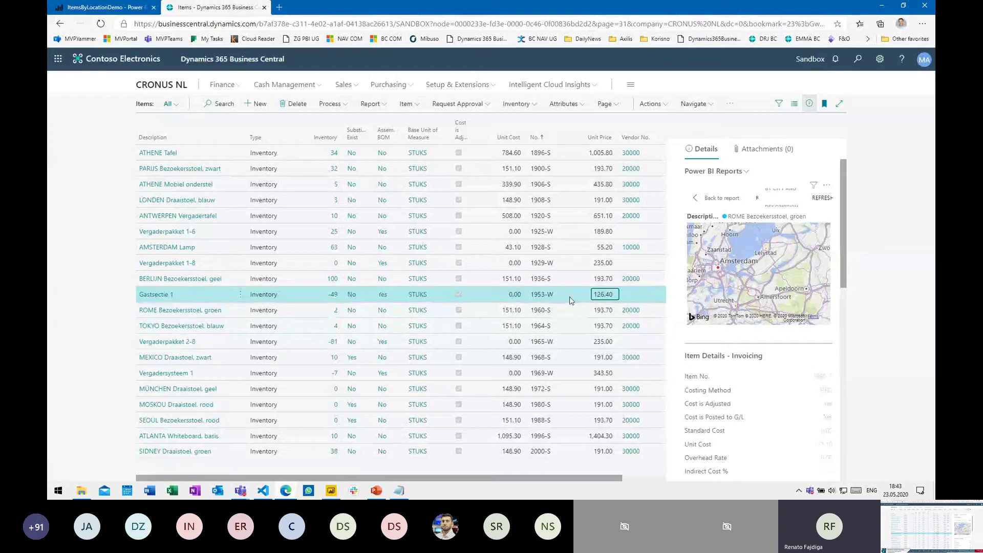
{"action": "left_click", "coordinate": [576, 379]}
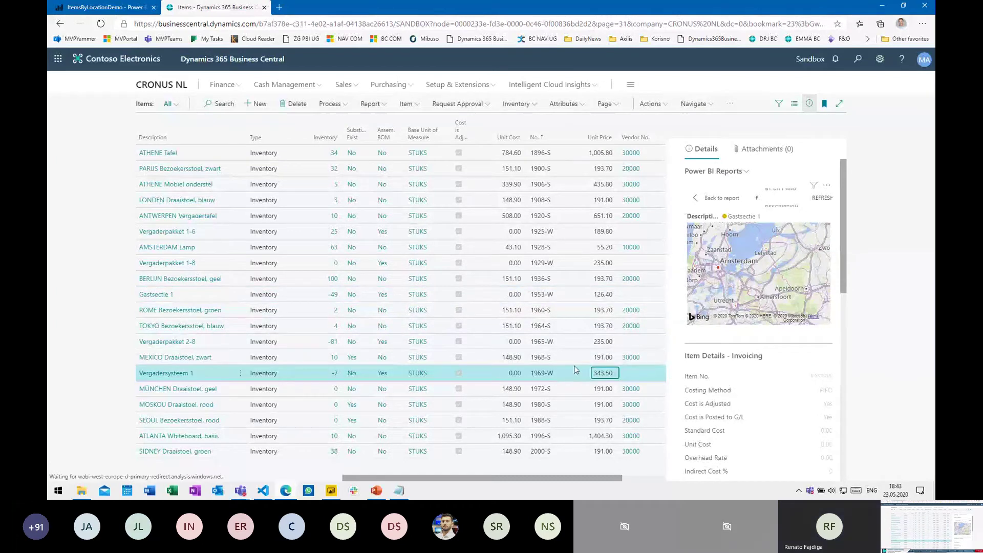
{"action": "left_click", "coordinate": [575, 361]}
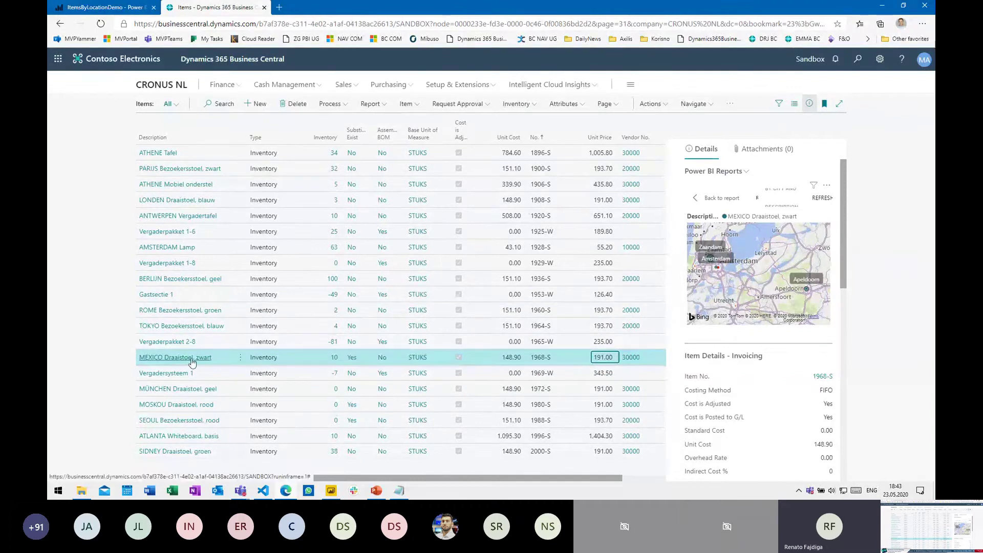
{"action": "left_click_drag", "start_coordinate": [747, 297], "coordinate": [767, 297]}
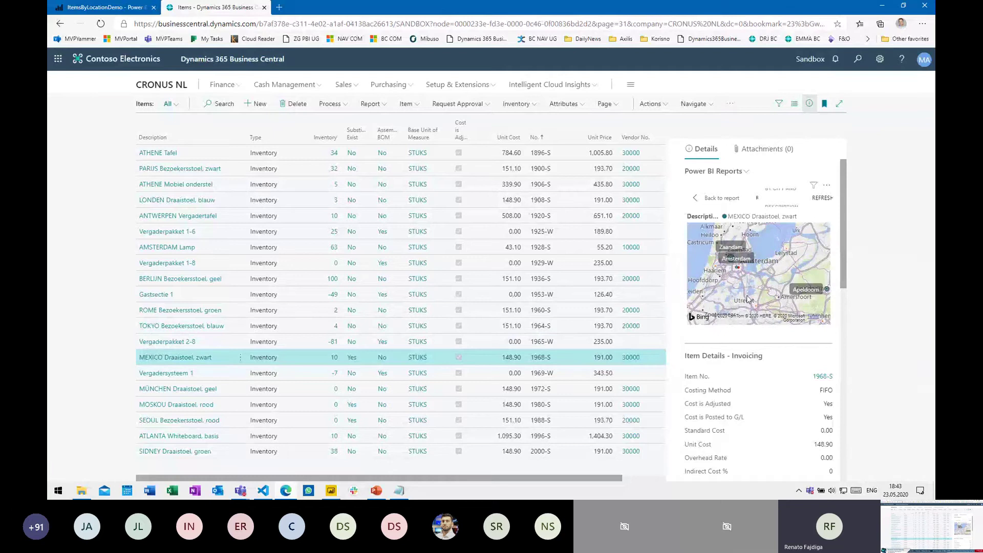
{"action": "left_click_drag", "start_coordinate": [747, 299], "coordinate": [749, 303]}
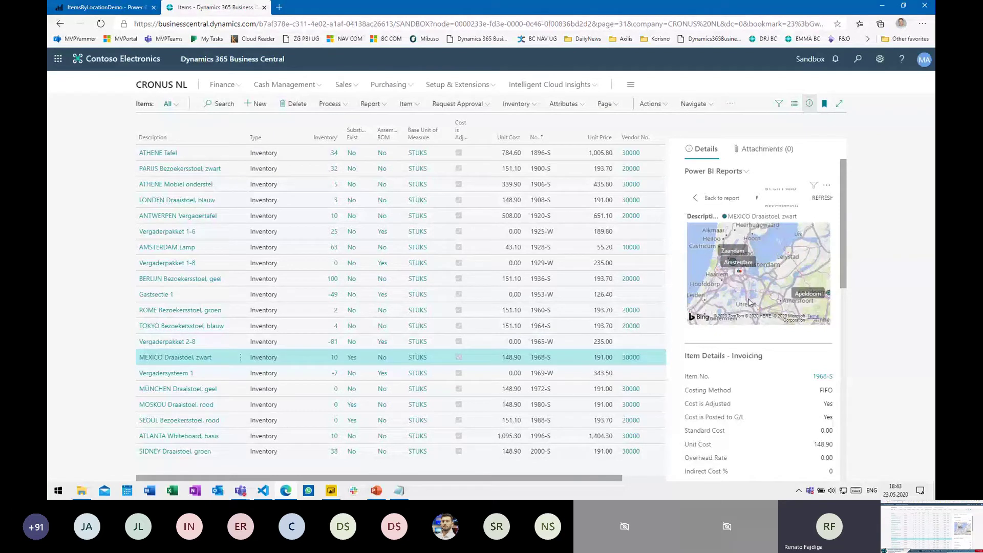
Check the all-pages Item_No_ filter of ItemsByLocationDemo in the Power BI service and return to Business Central's Items list
{"action": "left_click", "coordinate": [93, 7]}
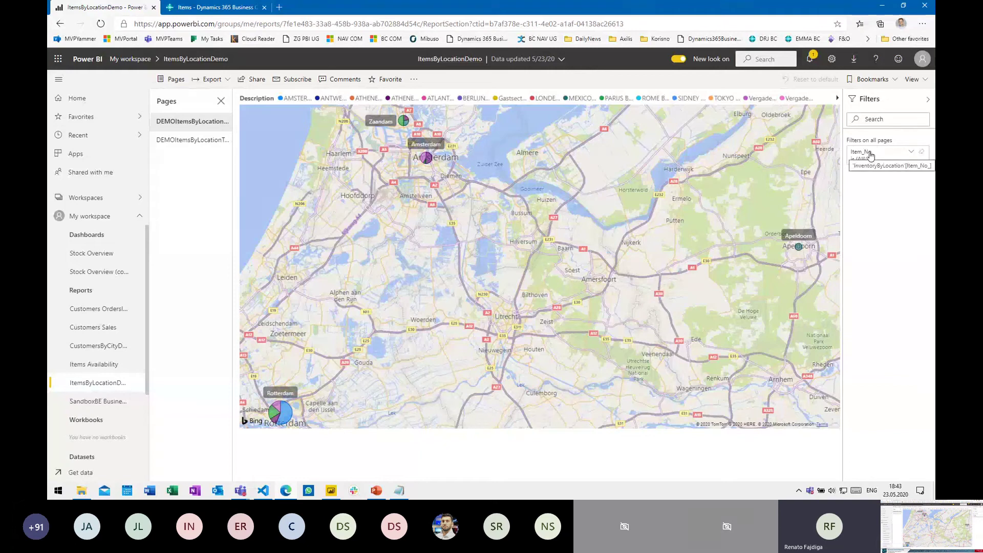
{"action": "left_click", "coordinate": [240, 10]}
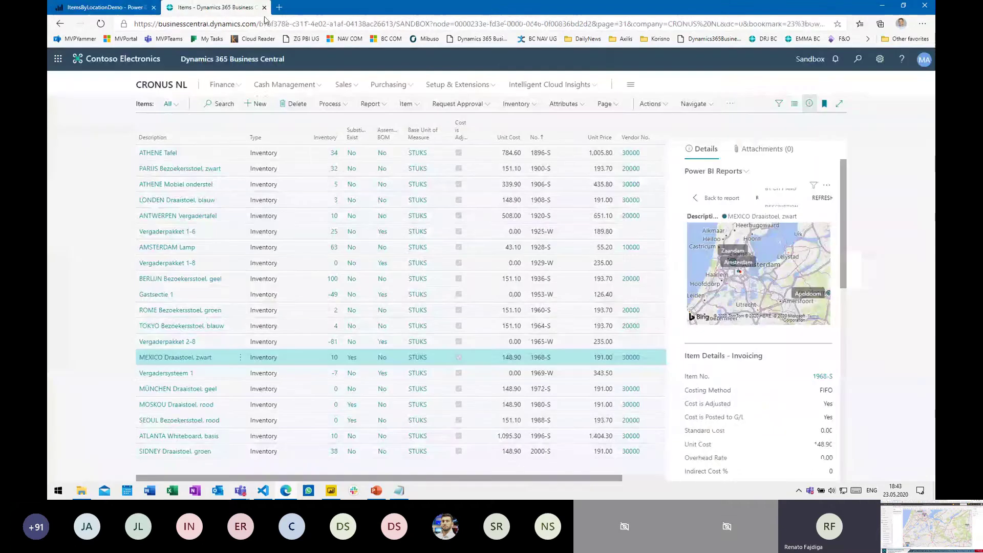
View the embedded map for BERLIJN Bezoekersstoel, geel, Vergaderpakket 1-8 and AMSTERDAM Lamp
{"action": "left_click", "coordinate": [568, 281]}
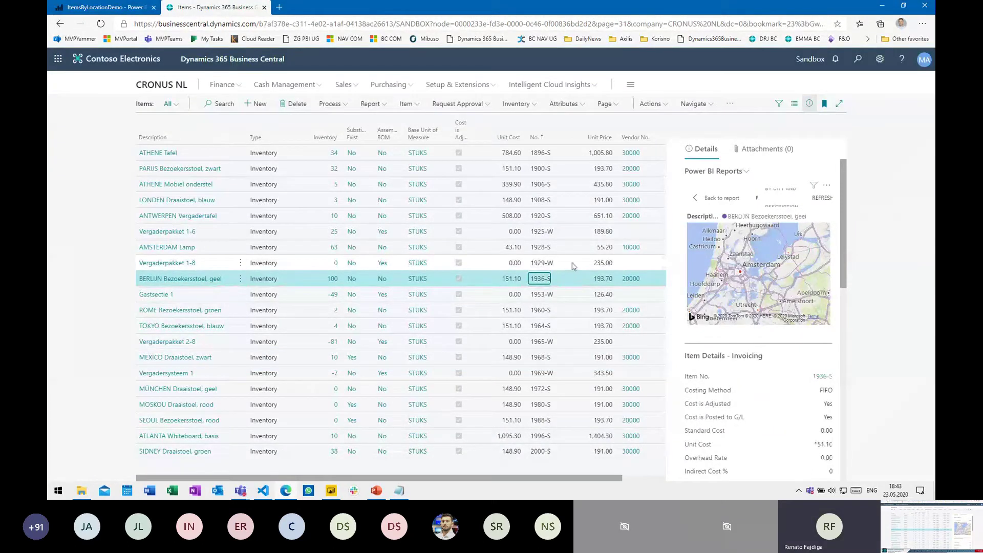
{"action": "left_click", "coordinate": [572, 263]}
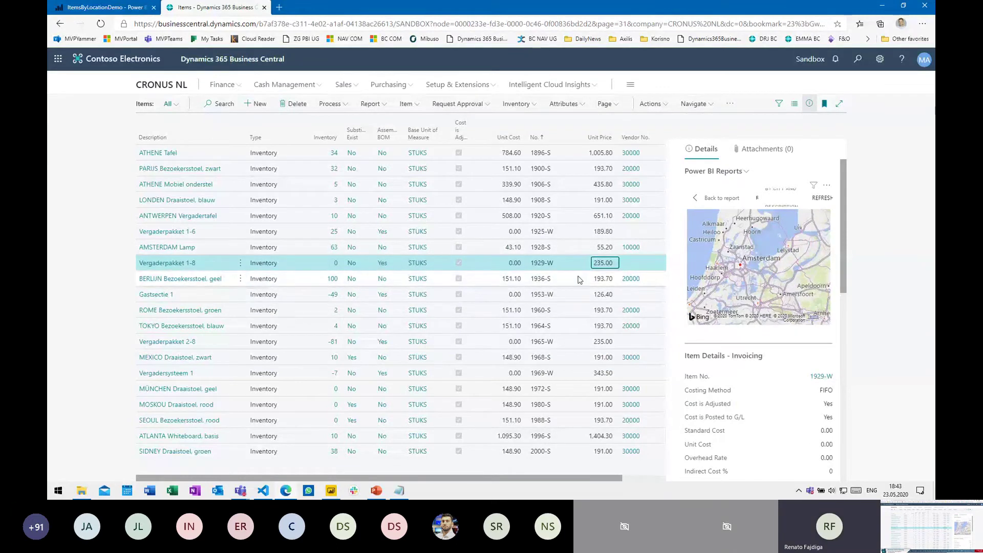
{"action": "left_click", "coordinate": [569, 248]}
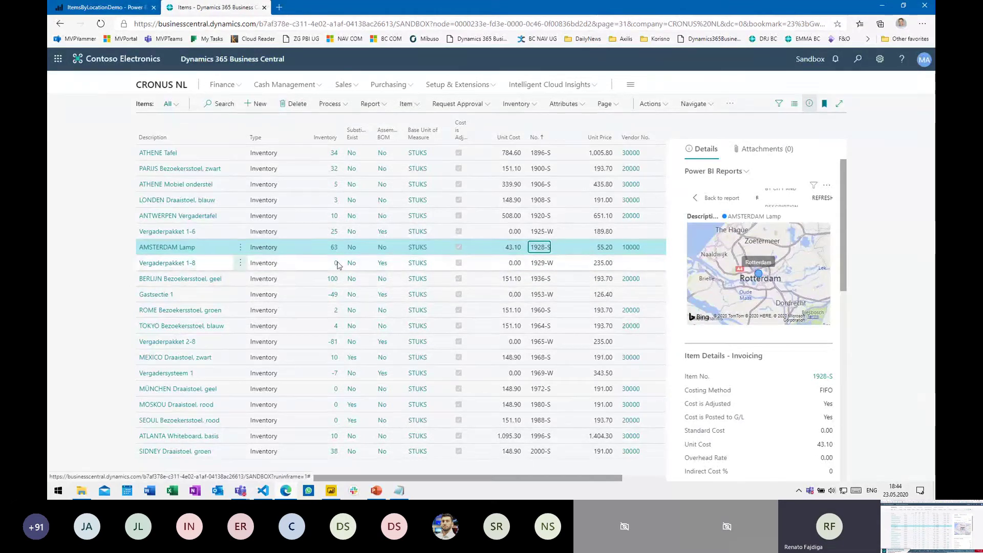
{"action": "mouse_move", "coordinate": [762, 279]}
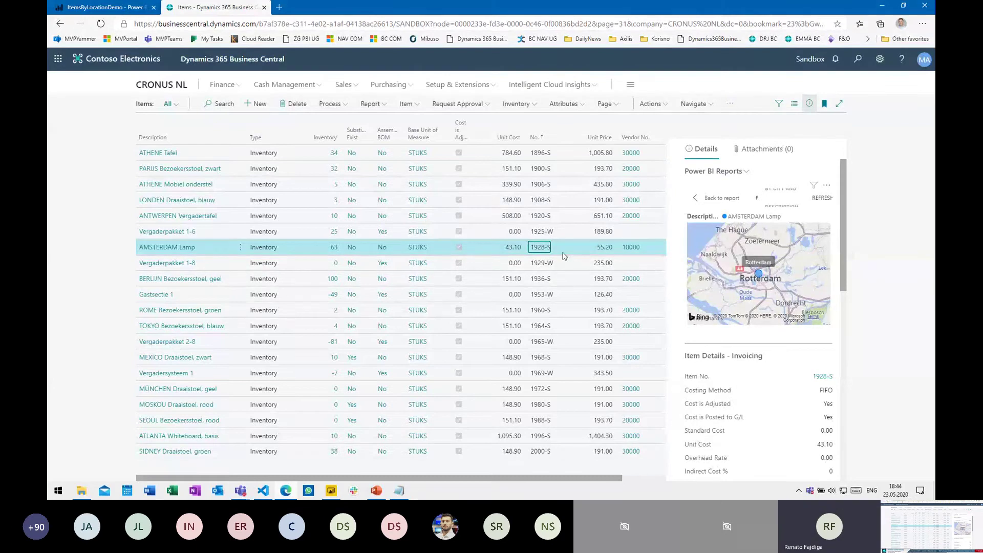
Leave the map's focus mode and expand the ItemsByLocationDemo report from the Power BI Reports FactBox
{"action": "left_click", "coordinate": [724, 203]}
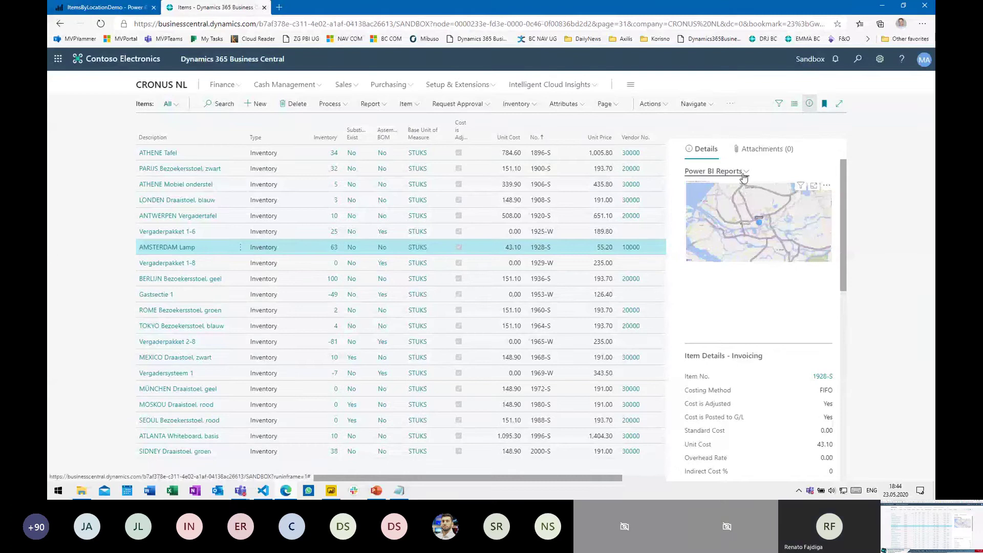
{"action": "left_click", "coordinate": [746, 172]}
{"action": "left_click", "coordinate": [745, 173]}
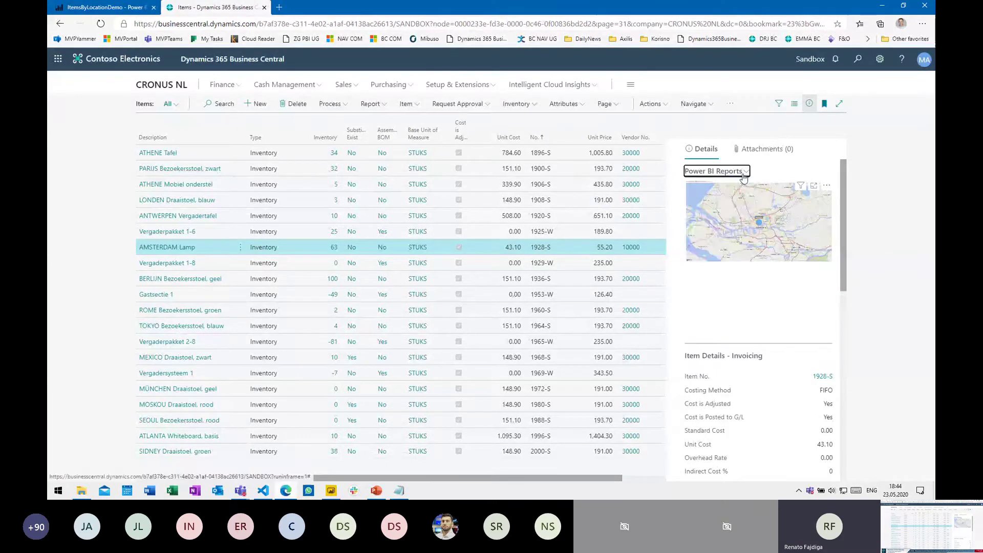
{"action": "left_click", "coordinate": [745, 173]}
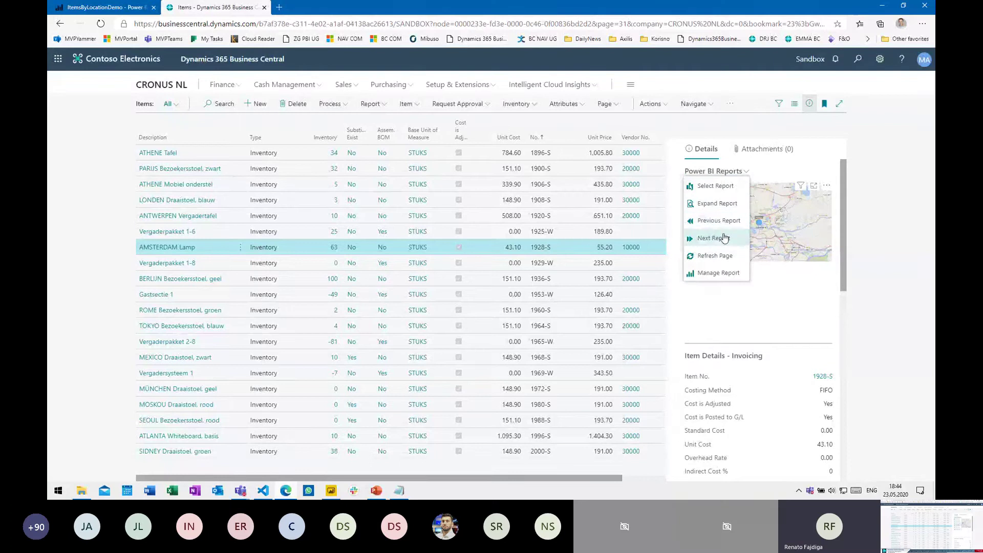
{"action": "left_click", "coordinate": [729, 207]}
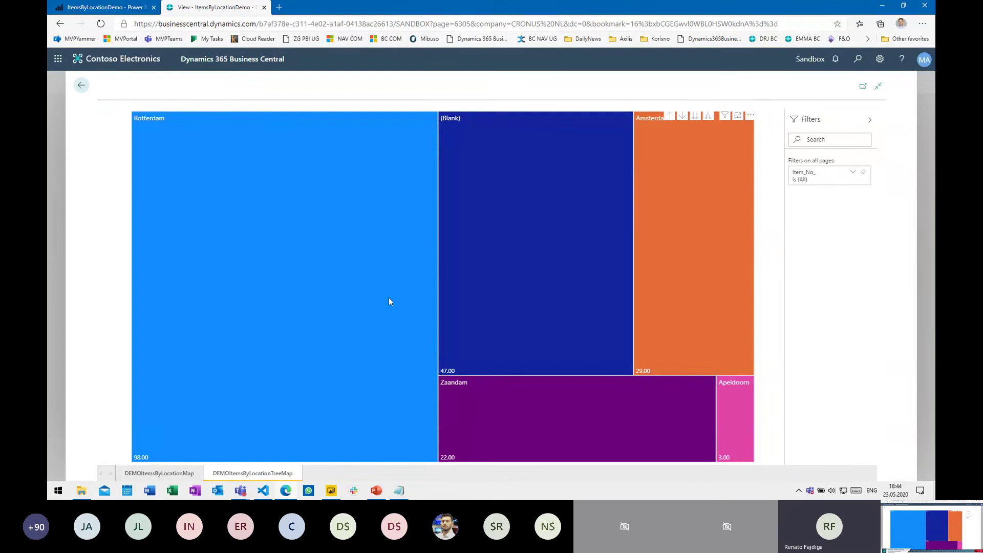
View the expanded report's DEMOItemsByLocationMap page and go back to the DEMOItemsByLocationTreeMap page
{"action": "left_click", "coordinate": [172, 473]}
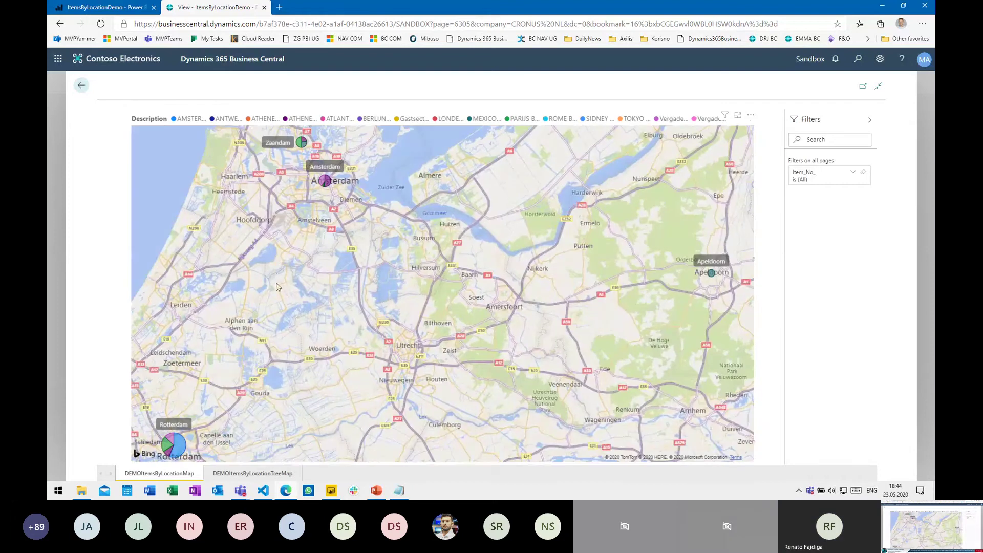
{"action": "left_click", "coordinate": [266, 472]}
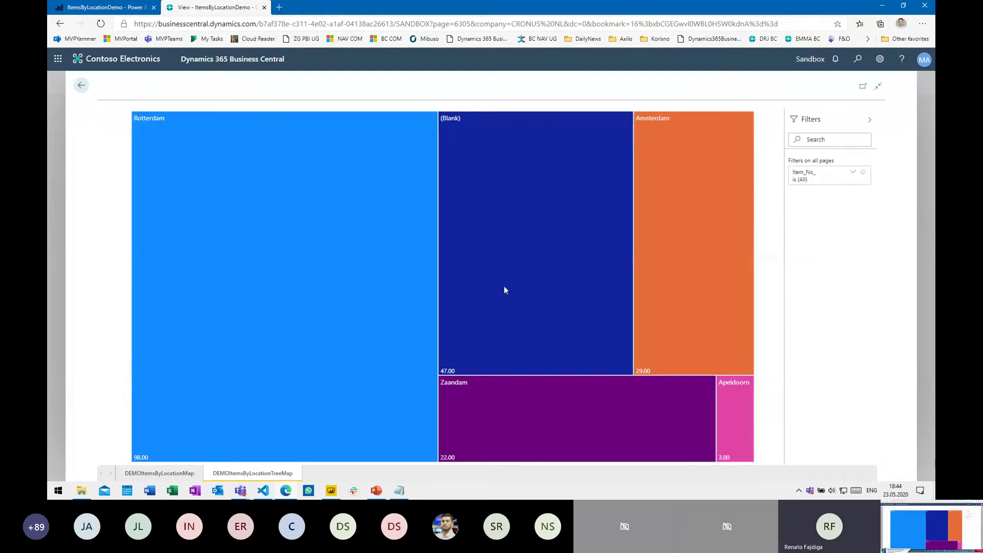
Glance at ItemsByLocationDemo in the Power BI service and return from Business Central's expanded report to the Items list
{"action": "left_click", "coordinate": [106, 9]}
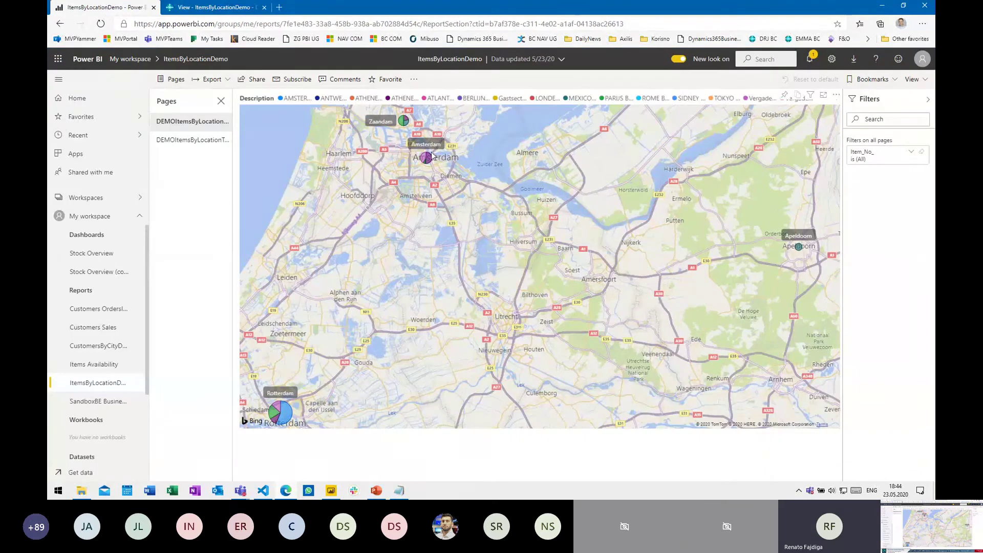
{"action": "left_click", "coordinate": [193, 9]}
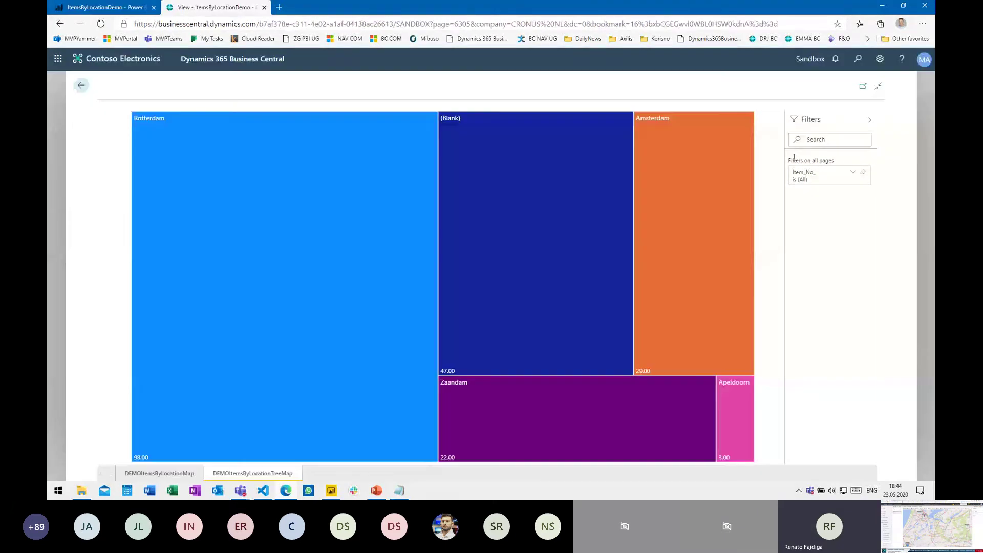
{"action": "left_click", "coordinate": [87, 91]}
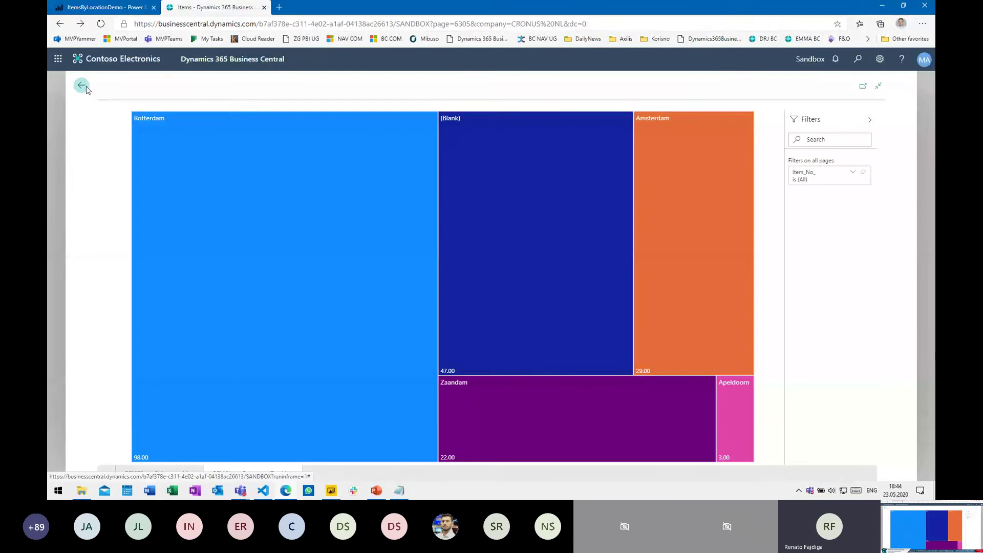
{"action": "left_click", "coordinate": [82, 86]}
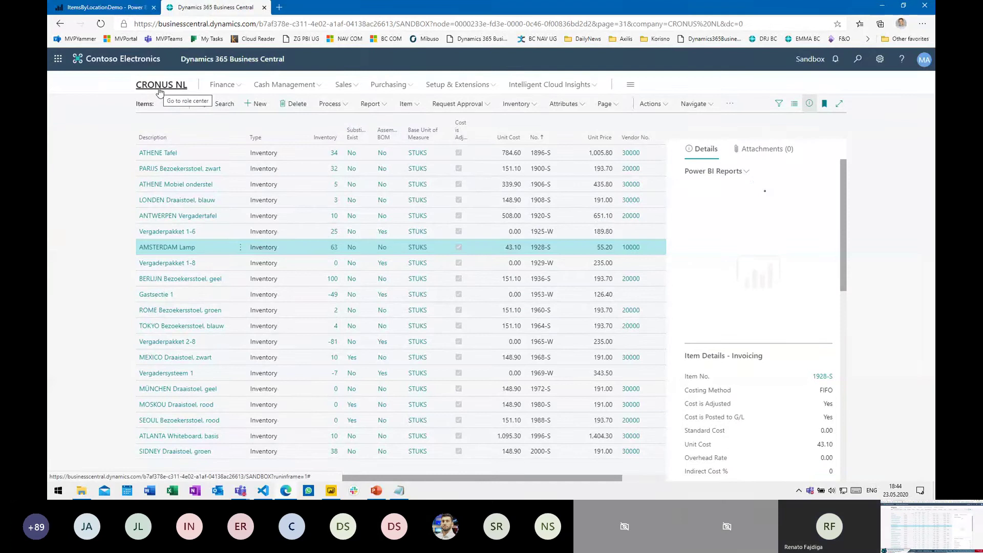
Go to the CRONUS NL role center and open its Power BI report for management in an enlarged window
{"action": "left_click", "coordinate": [159, 87]}
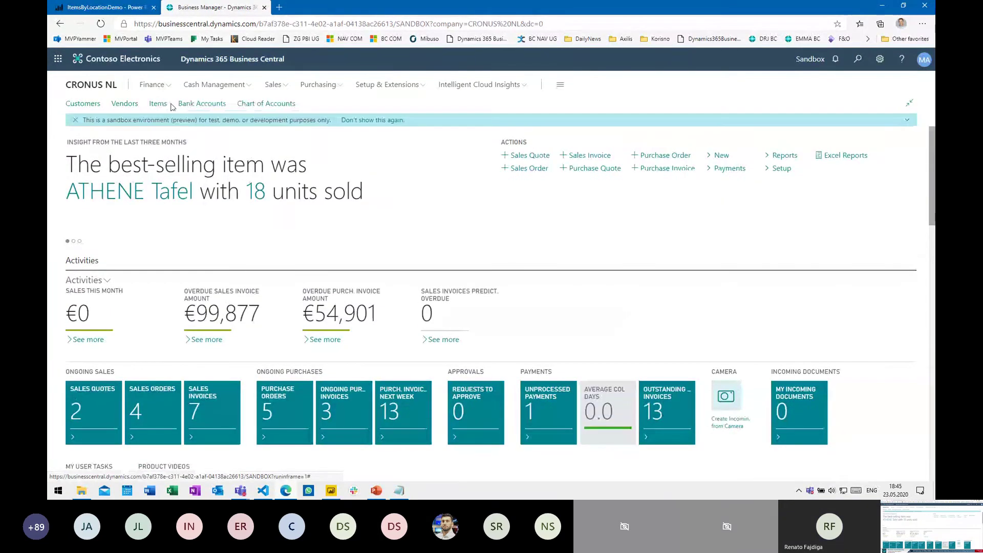
{"action": "scroll", "coordinate": [307, 264], "scroll_direction": "down", "scroll_amount": 15}
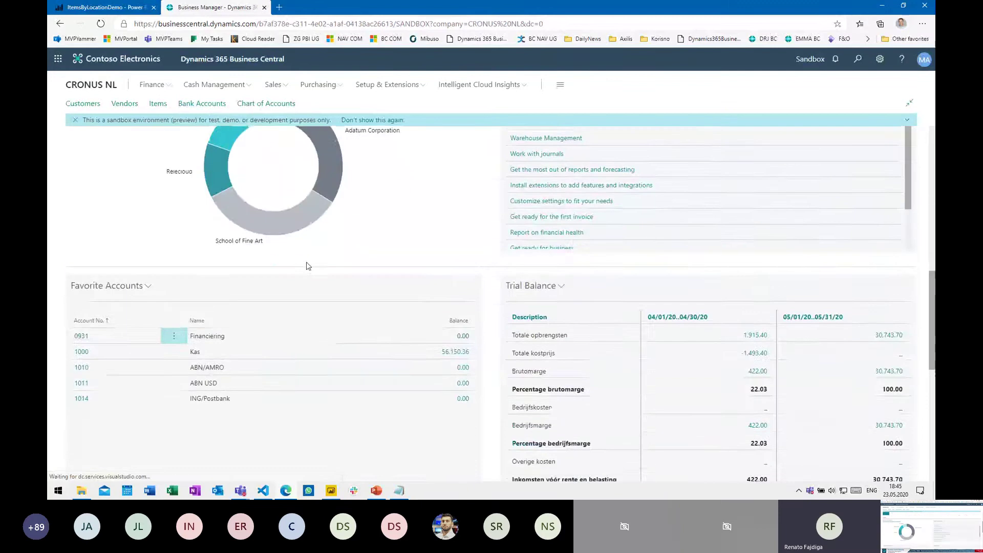
{"action": "scroll", "coordinate": [307, 266], "scroll_direction": "down", "scroll_amount": 2}
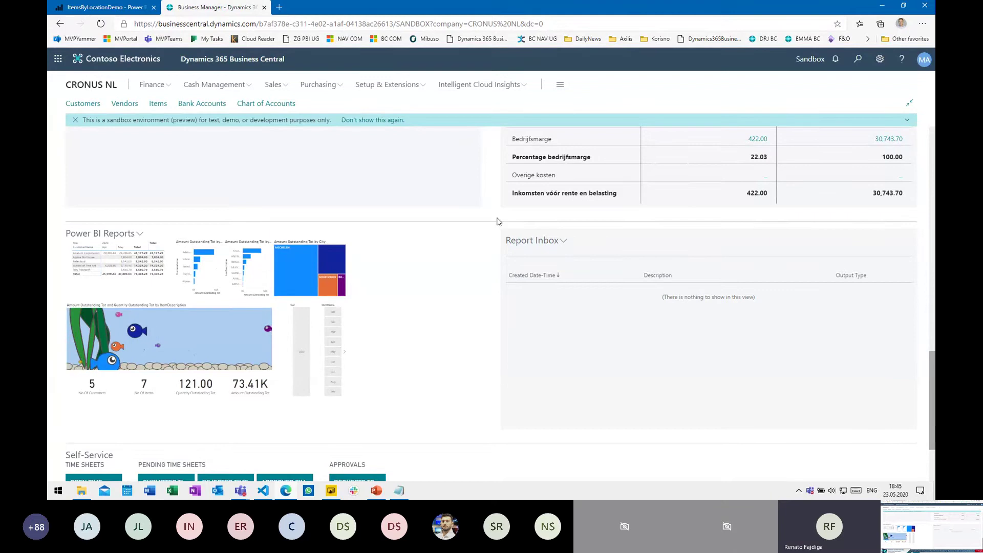
{"action": "left_click", "coordinate": [136, 235]}
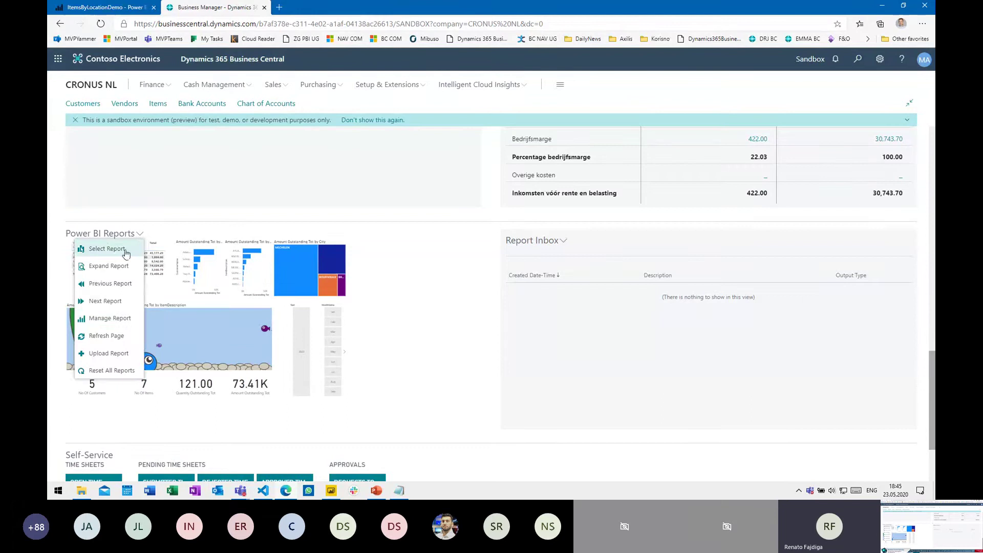
{"action": "left_click", "coordinate": [121, 320]}
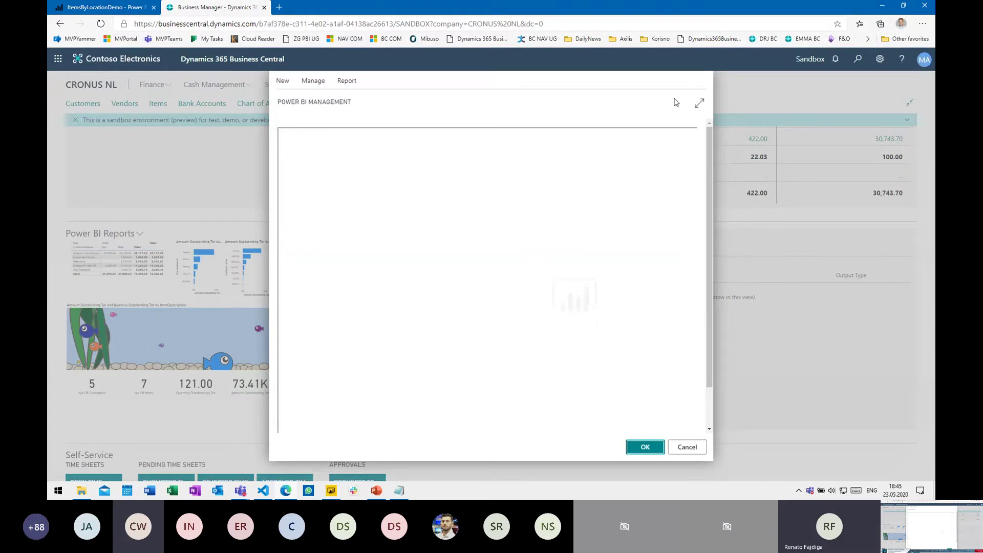
{"action": "left_click", "coordinate": [700, 103]}
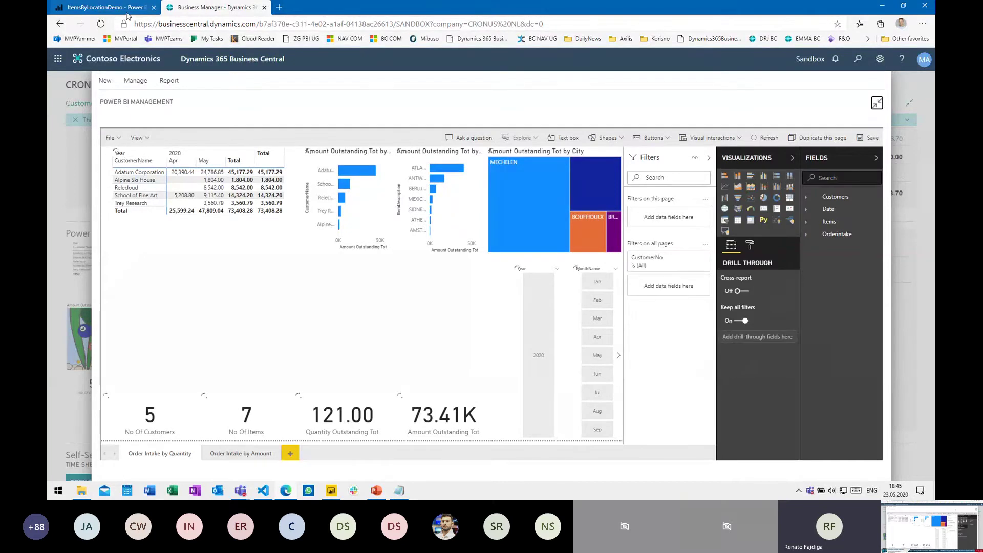
Change the Amount Outstanding Tot by City treemap to a pie chart, save the report and close Power BI Management
{"action": "left_click", "coordinate": [103, 7]}
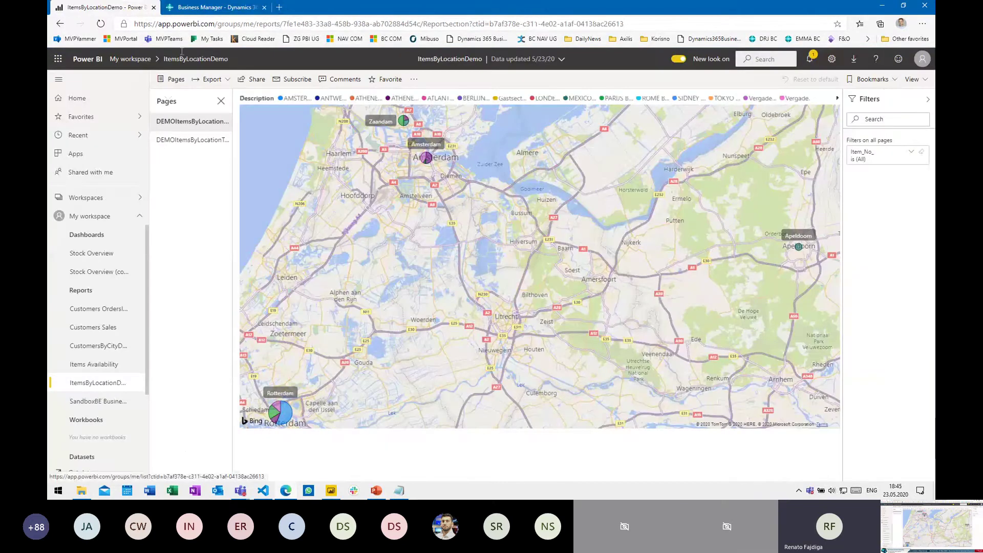
{"action": "left_click", "coordinate": [215, 7]}
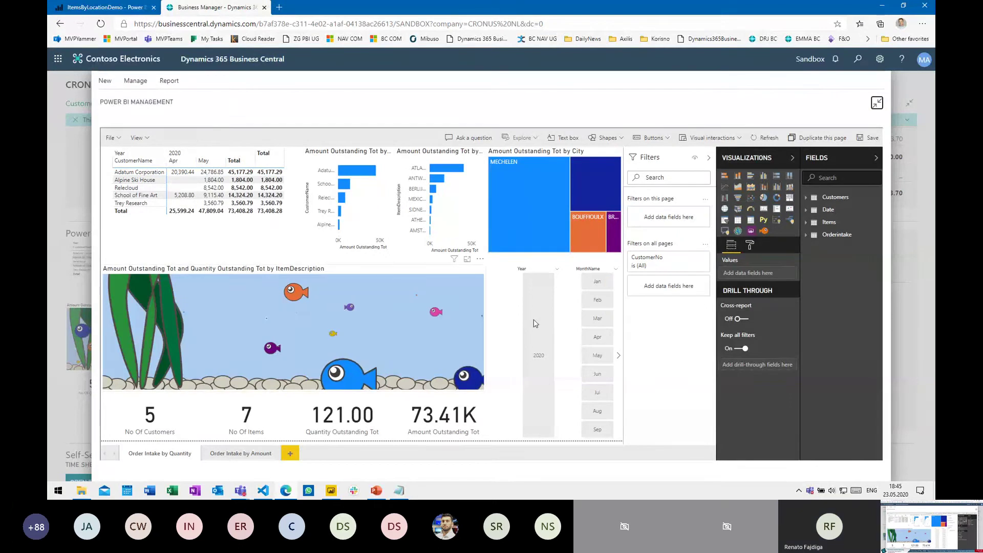
{"action": "left_click", "coordinate": [531, 156]}
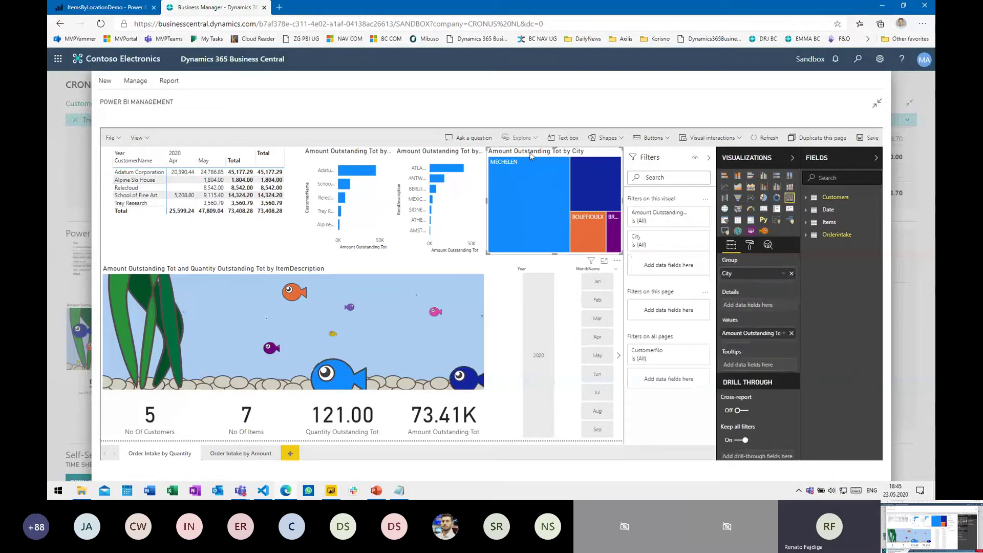
{"action": "left_click", "coordinate": [765, 200]}
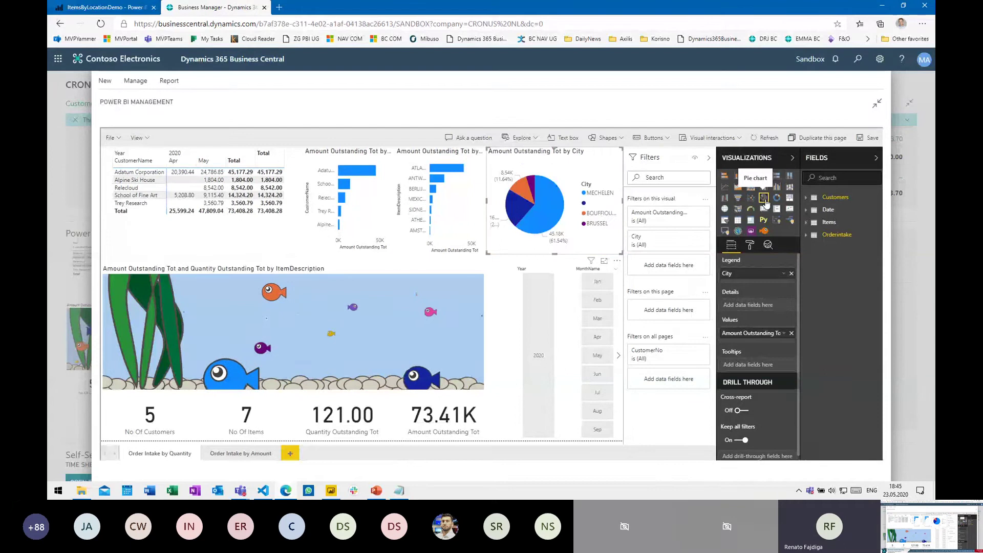
{"action": "left_click", "coordinate": [110, 138]}
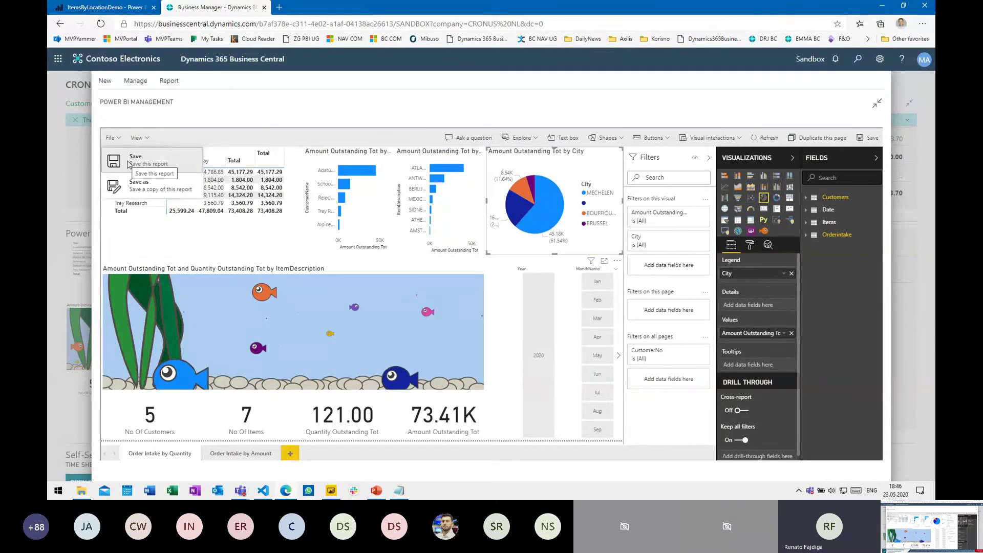
{"action": "left_click", "coordinate": [128, 163]}
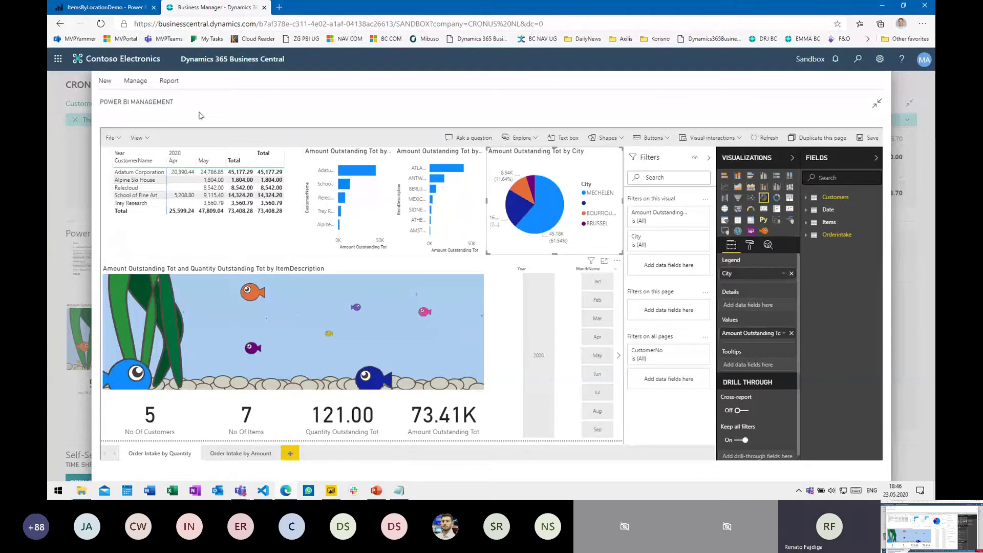
{"action": "left_click", "coordinate": [878, 103]}
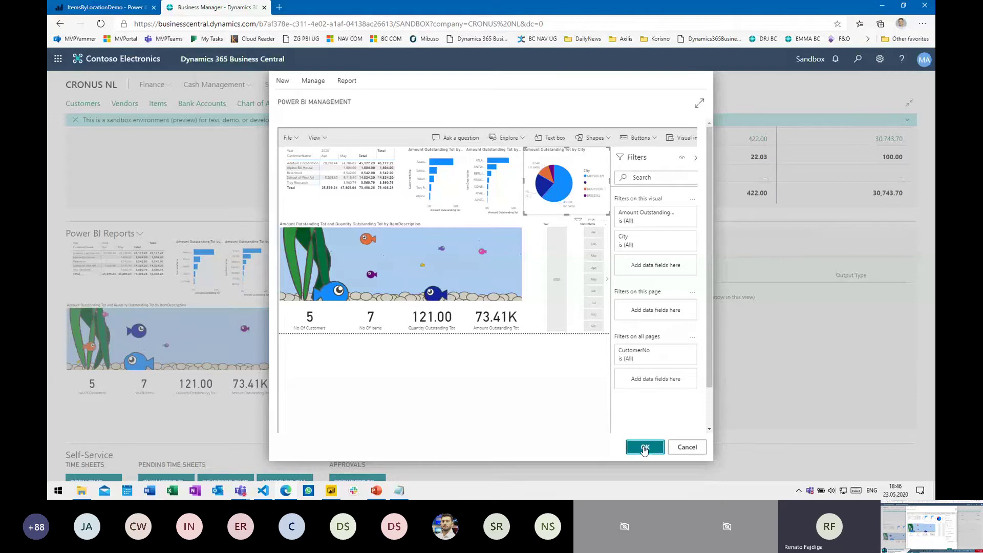
{"action": "left_click", "coordinate": [645, 447]}
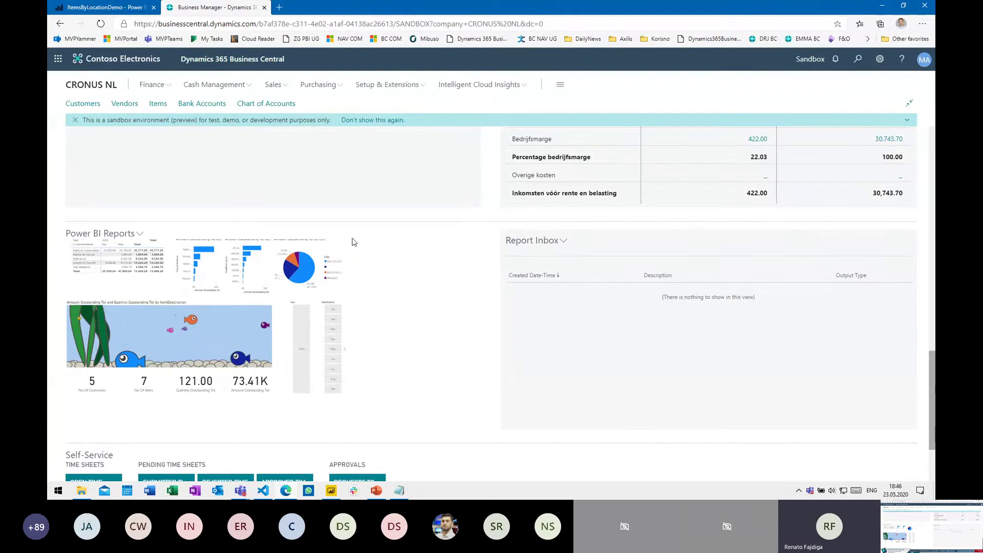
Request the next report in the role center's Power BI Reports part and enable ItemsByLocationDemo in its report selection
{"action": "left_click", "coordinate": [137, 234]}
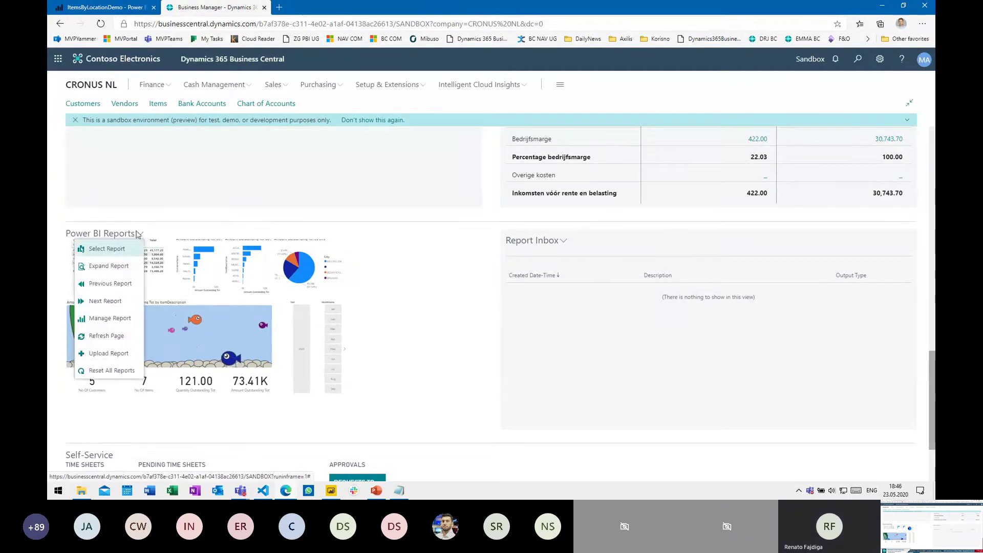
{"action": "left_click", "coordinate": [116, 302]}
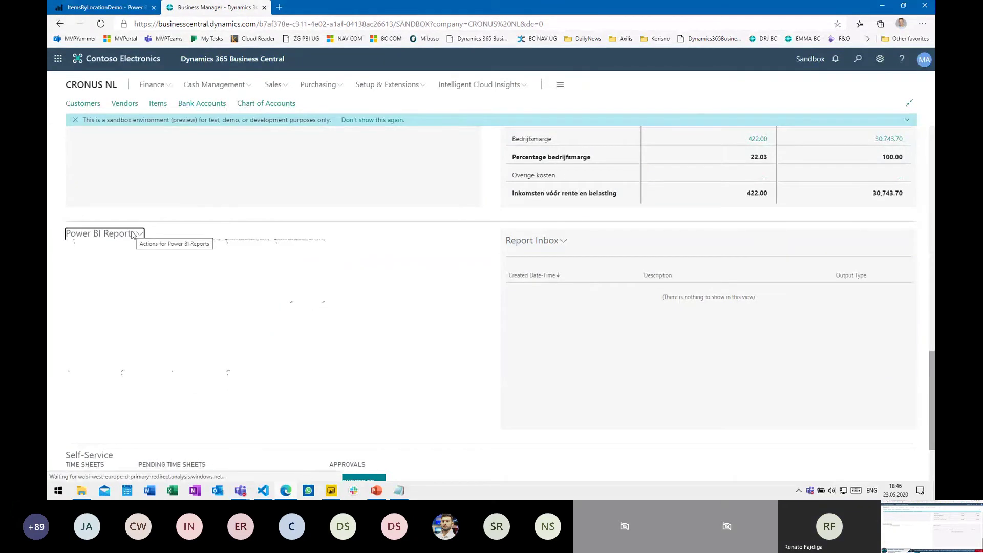
{"action": "left_click", "coordinate": [133, 234]}
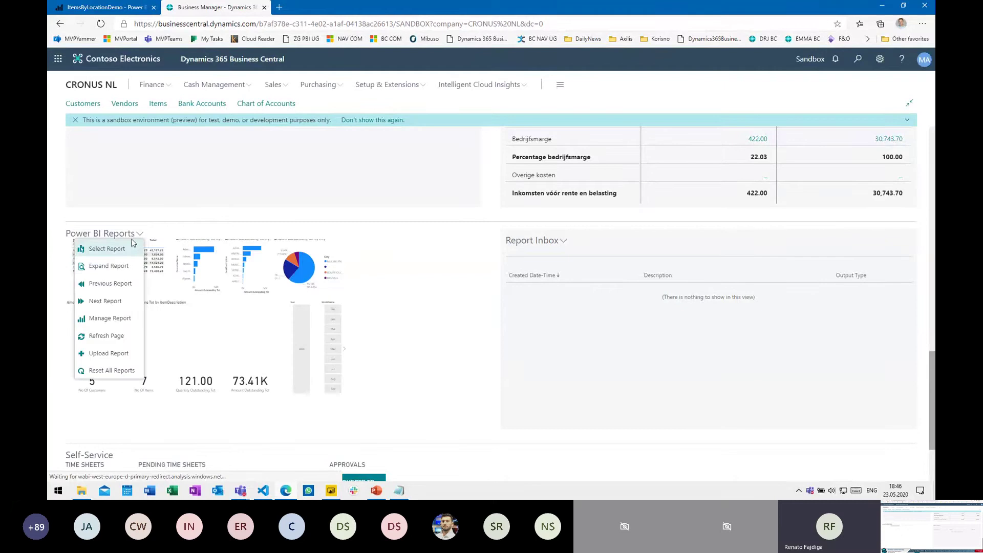
{"action": "left_click", "coordinate": [123, 252]}
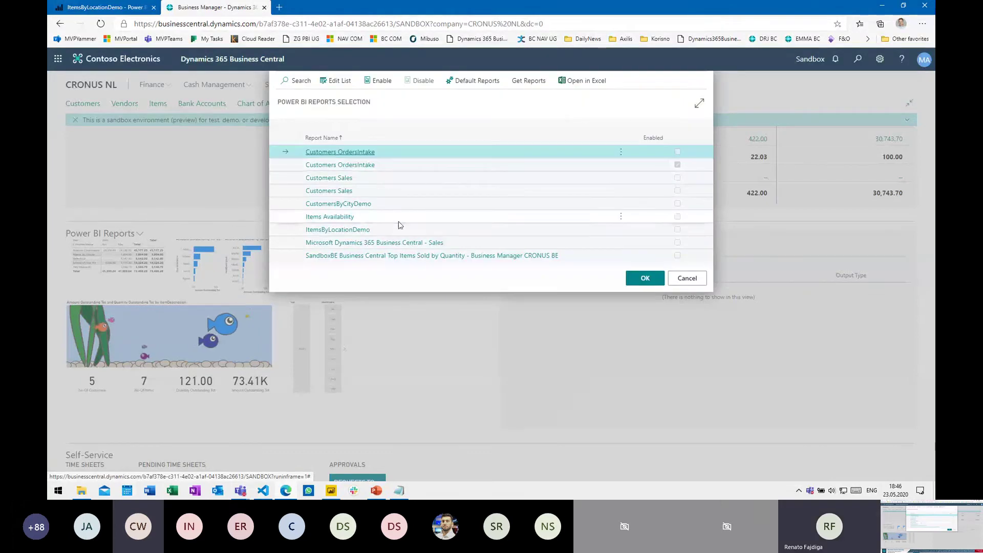
{"action": "left_click", "coordinate": [398, 230]}
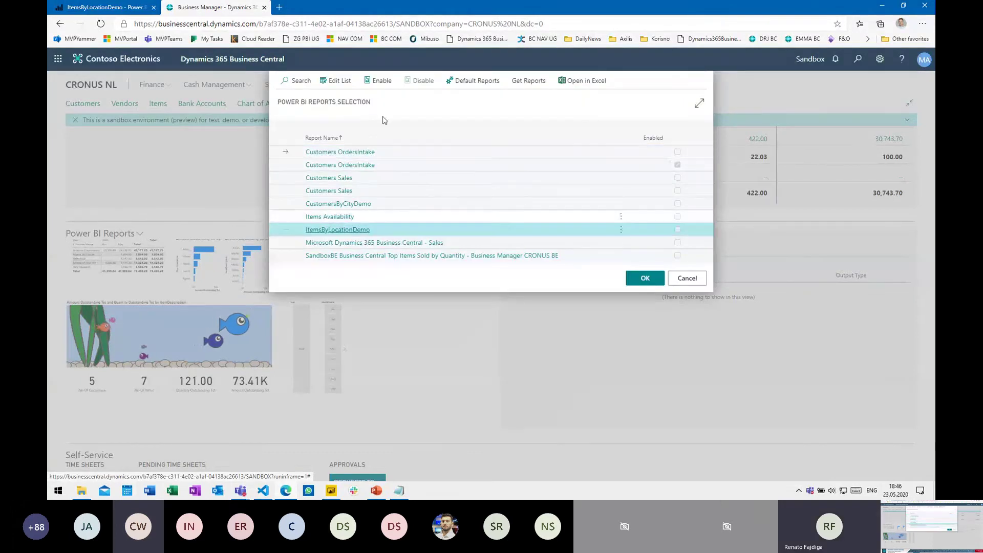
{"action": "left_click", "coordinate": [379, 81]}
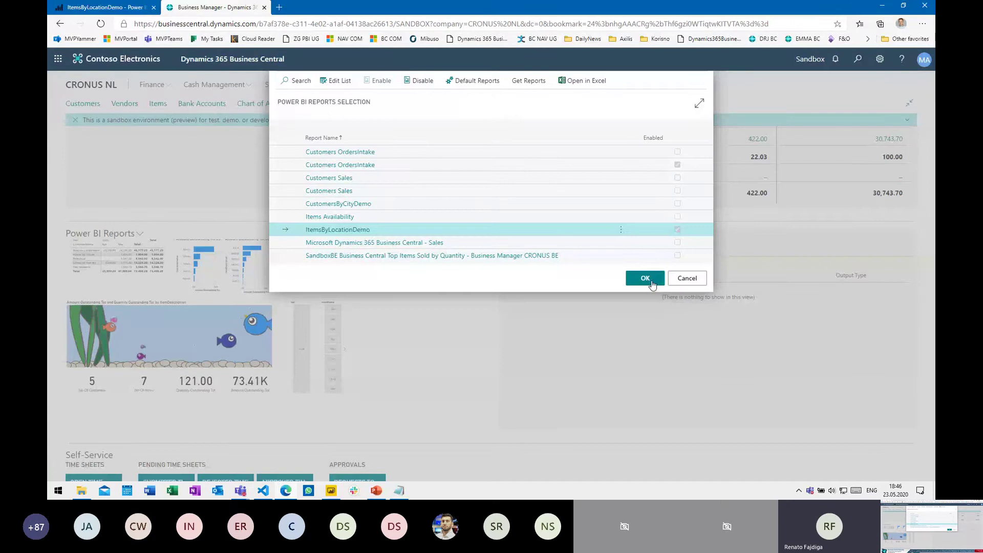
{"action": "left_click", "coordinate": [645, 278]}
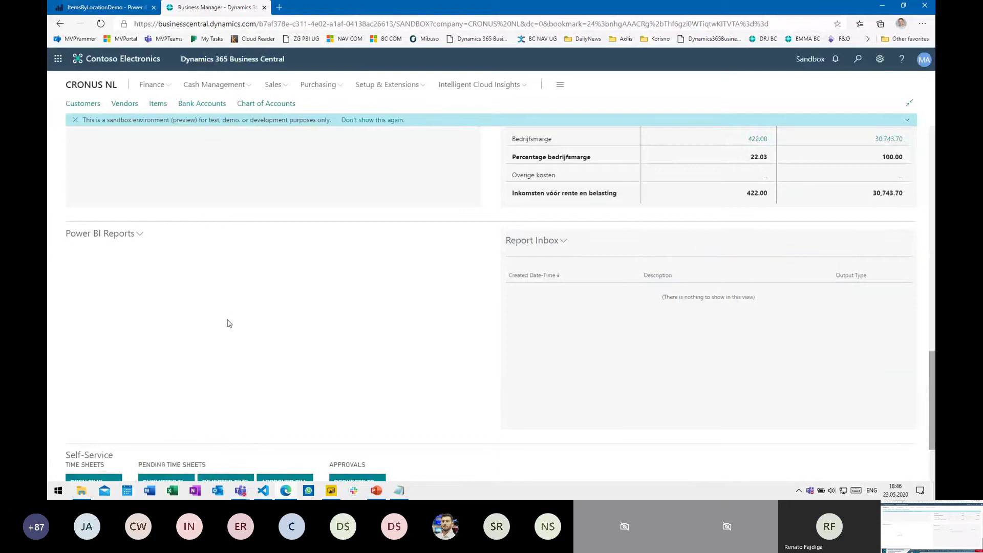
Switch the role center's Power BI Reports part to the previous report
{"action": "left_click", "coordinate": [141, 237]}
{"action": "left_click", "coordinate": [109, 283]}
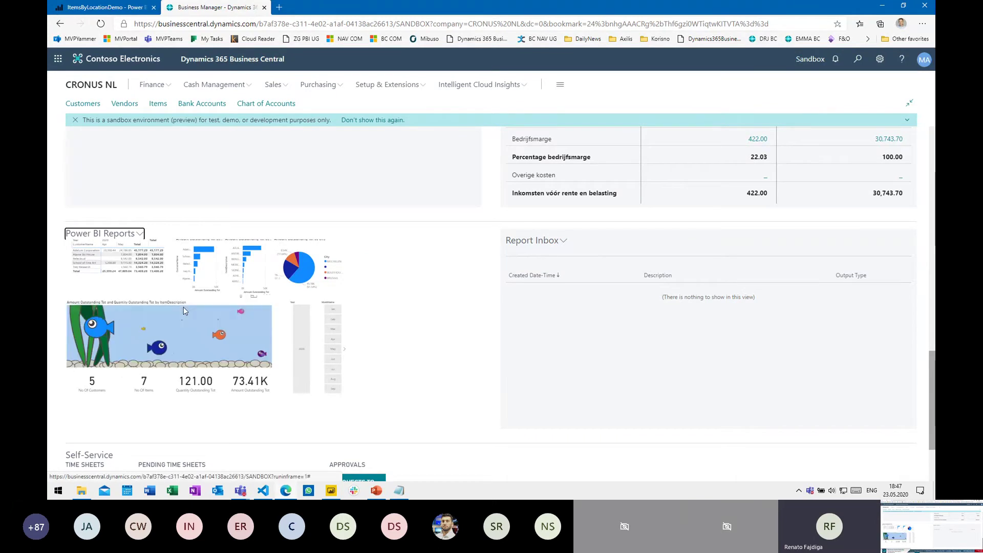
{"action": "left_click", "coordinate": [230, 336]}
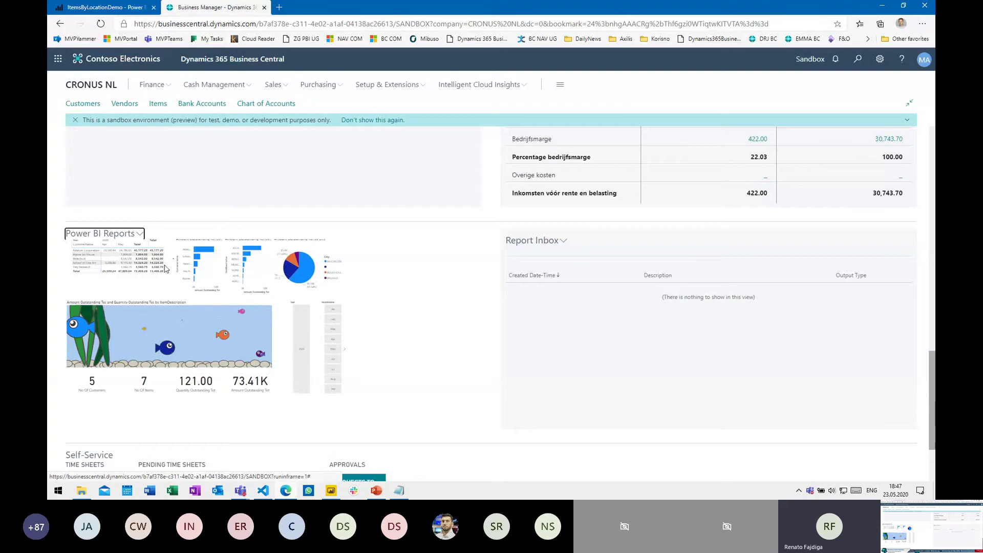
Expand the report from the role center's Power BI Reports part, view its order intake visuals and return to the role center
{"action": "left_click", "coordinate": [140, 234]}
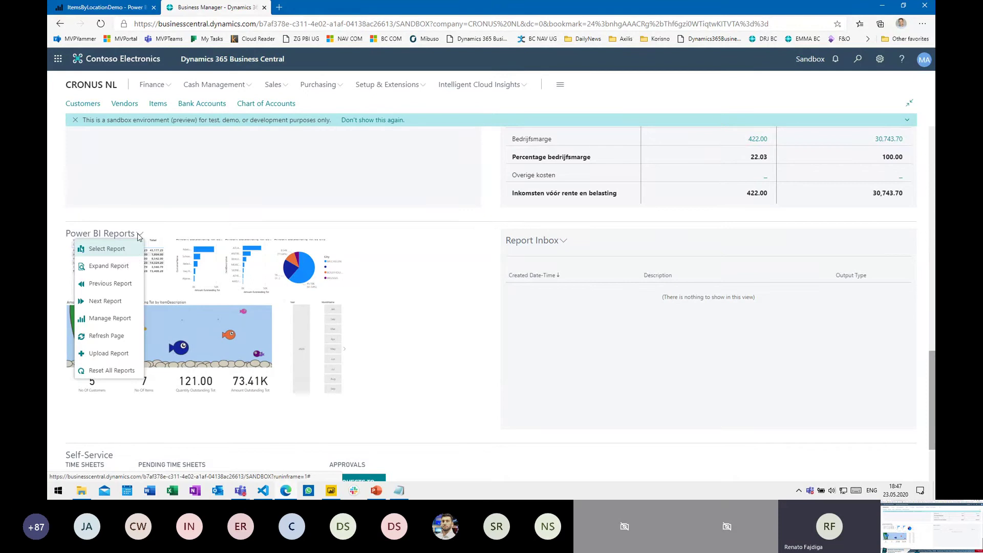
{"action": "left_click", "coordinate": [121, 267]}
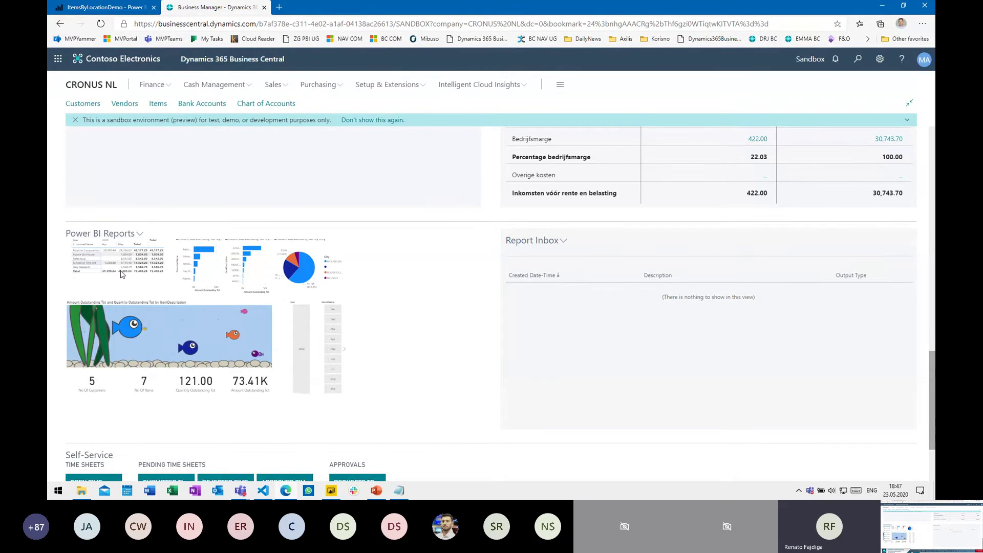
{"action": "left_click", "coordinate": [139, 234]}
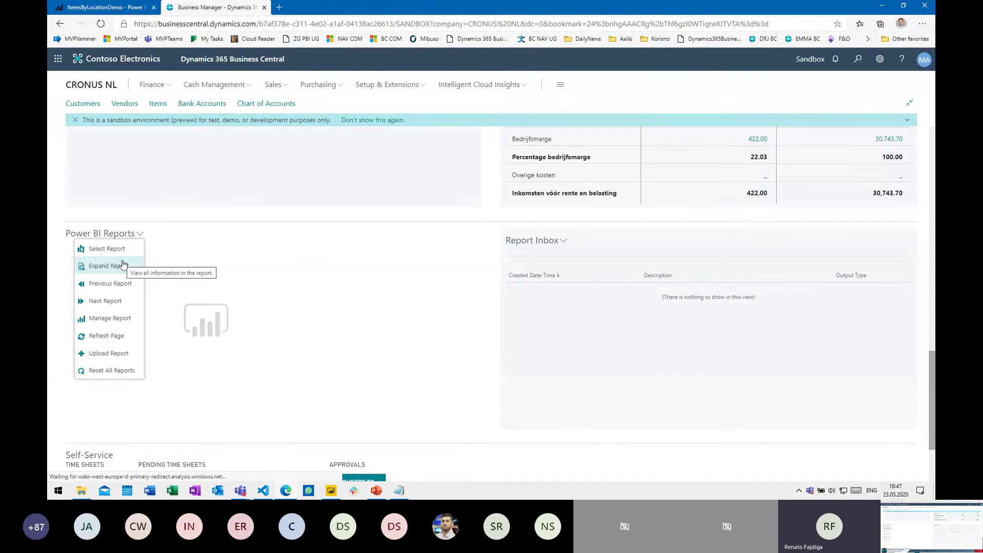
{"action": "left_click", "coordinate": [123, 266]}
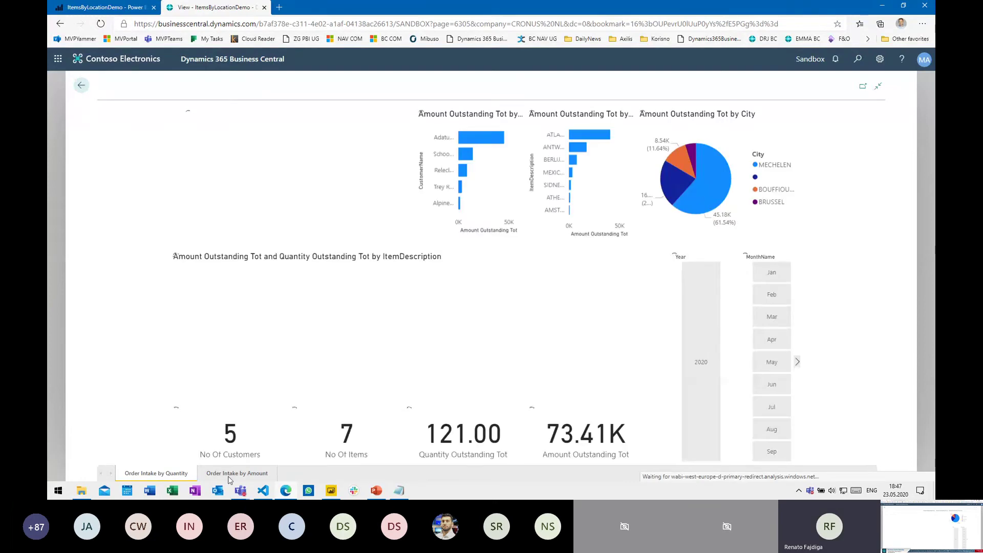
{"action": "left_click", "coordinate": [81, 87]}
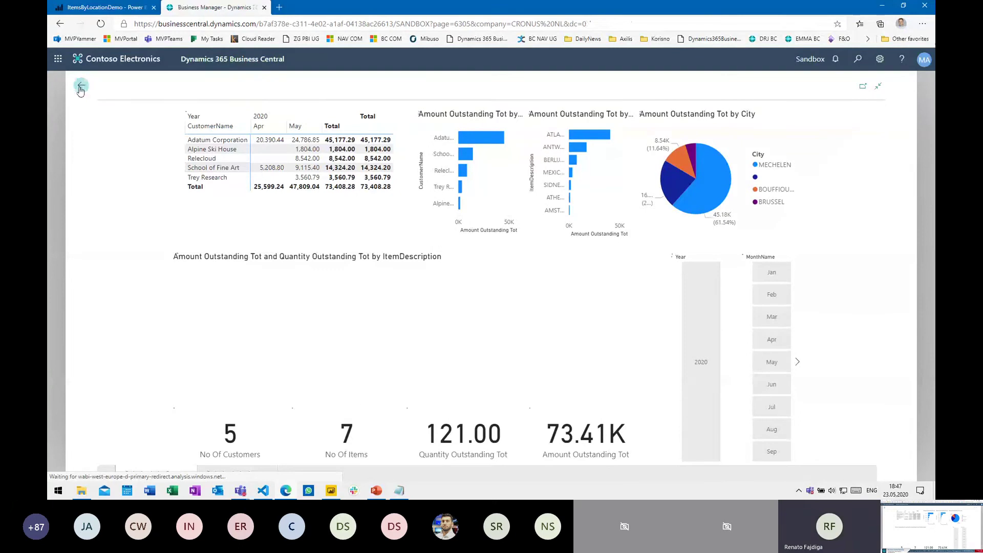
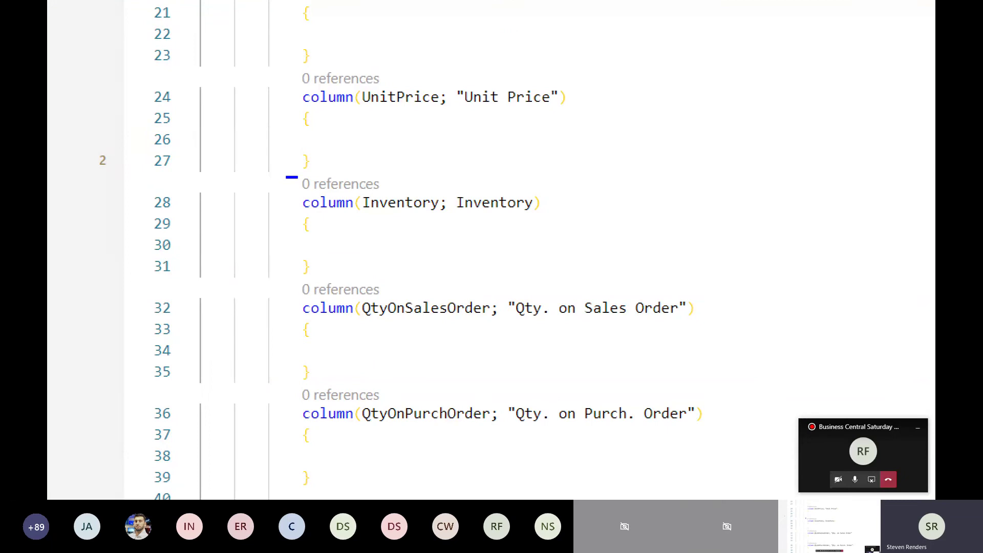
Annotate the query's Inventory column with a box and an arrow, and handwrite a large letter I beside the UnitPrice column
{"action": "mouse_move", "coordinate": [286, 177]}
{"action": "left_mouse_down"}
{"action": "mouse_move", "coordinate": [567, 221]}
{"action": "mouse_move", "coordinate": [608, 207]}
{"action": "left_mouse_up"}
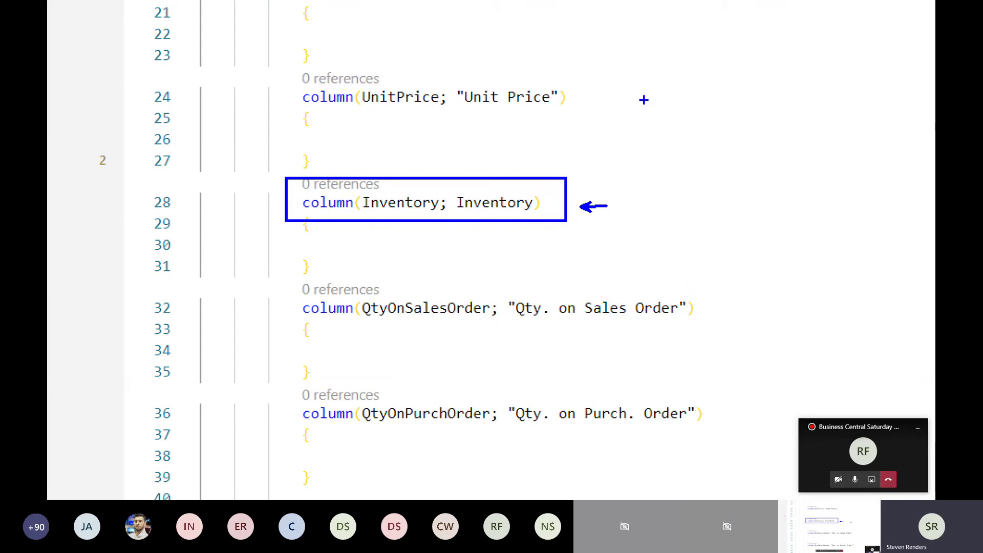
{"action": "mouse_move", "coordinate": [644, 100]}
{"action": "left_mouse_down"}
{"action": "mouse_move", "coordinate": [647, 146]}
{"action": "mouse_move", "coordinate": [699, 61]}
{"action": "left_mouse_up"}
{"action": "left_click_drag", "start_coordinate": [614, 152], "coordinate": [670, 142]}
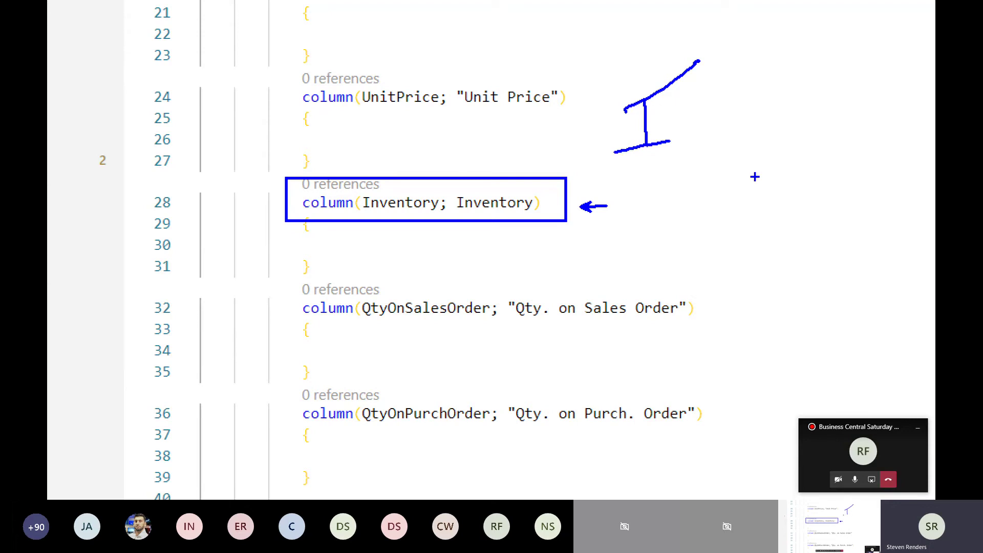
Handwrite an A beside the Inventory column, write the formula I + P - S beneath it and clear all annotations
{"action": "mouse_move", "coordinate": [764, 164]}
{"action": "left_mouse_down"}
{"action": "mouse_move", "coordinate": [759, 226]}
{"action": "mouse_move", "coordinate": [790, 154]}
{"action": "mouse_move", "coordinate": [790, 232]}
{"action": "left_mouse_up"}
{"action": "left_click_drag", "start_coordinate": [751, 189], "coordinate": [798, 195]}
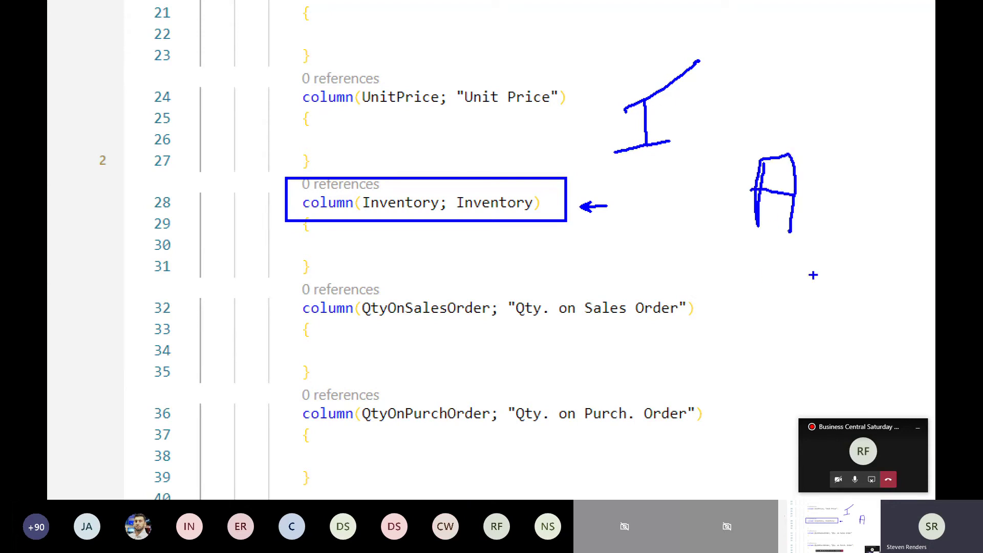
{"action": "left_click_drag", "start_coordinate": [742, 281], "coordinate": [742, 253]}
{"action": "type", "text": "| + "}
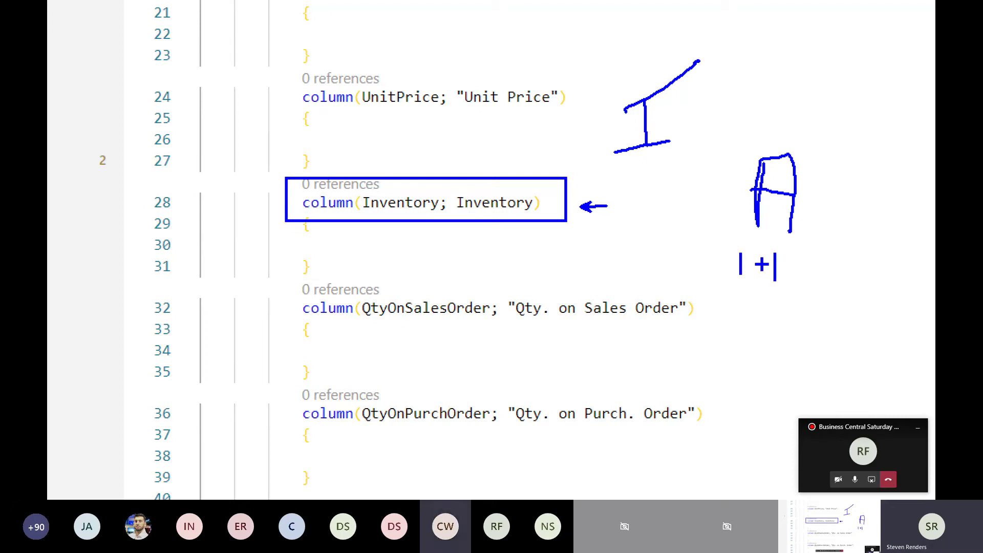
{"action": "type", "text": "P - S"}
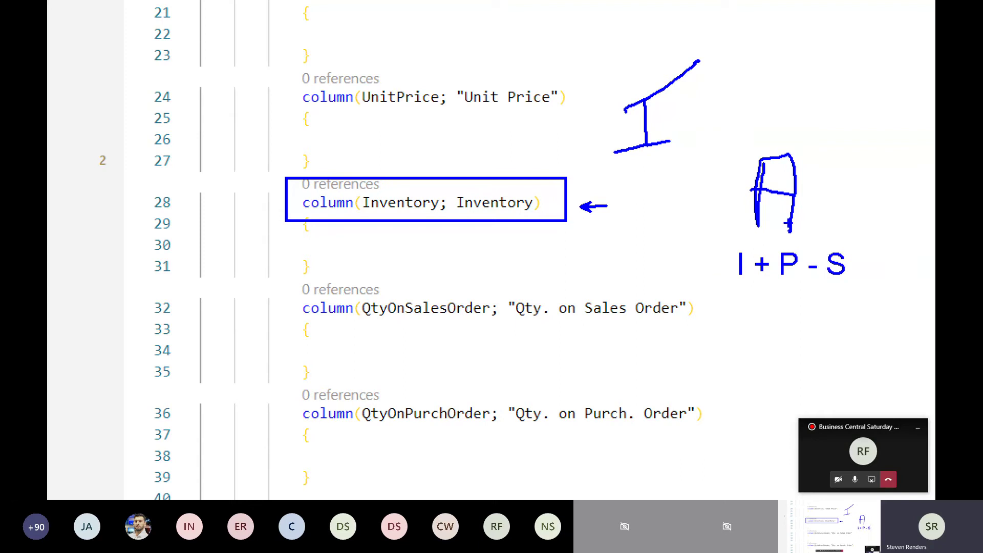
{"action": "key", "text": "Escape"}
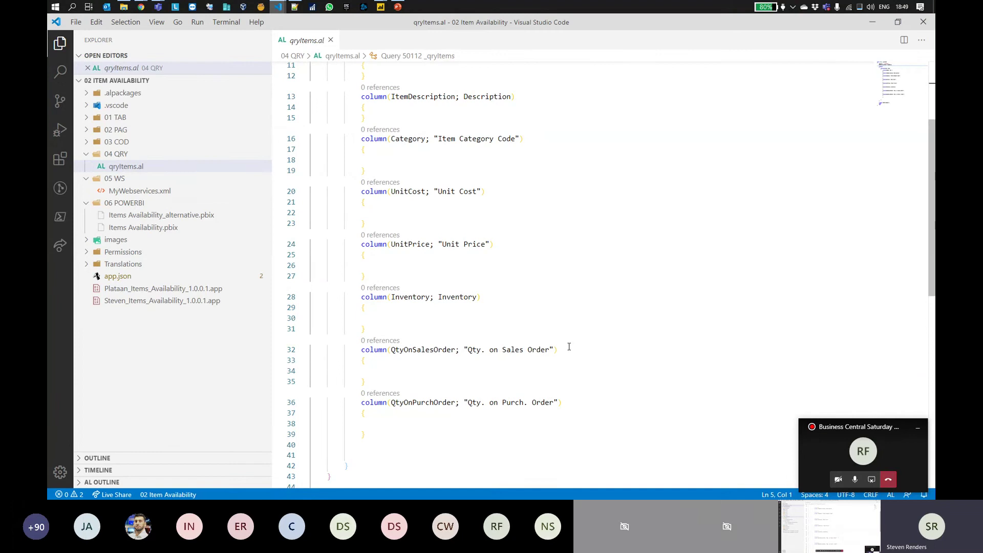
Switch to the Items Availability report in Power BI Desktop and examine the Inventory and ItemAvailability columns in the ItemAvailability table's data
{"action": "left_click", "coordinate": [873, 22]}
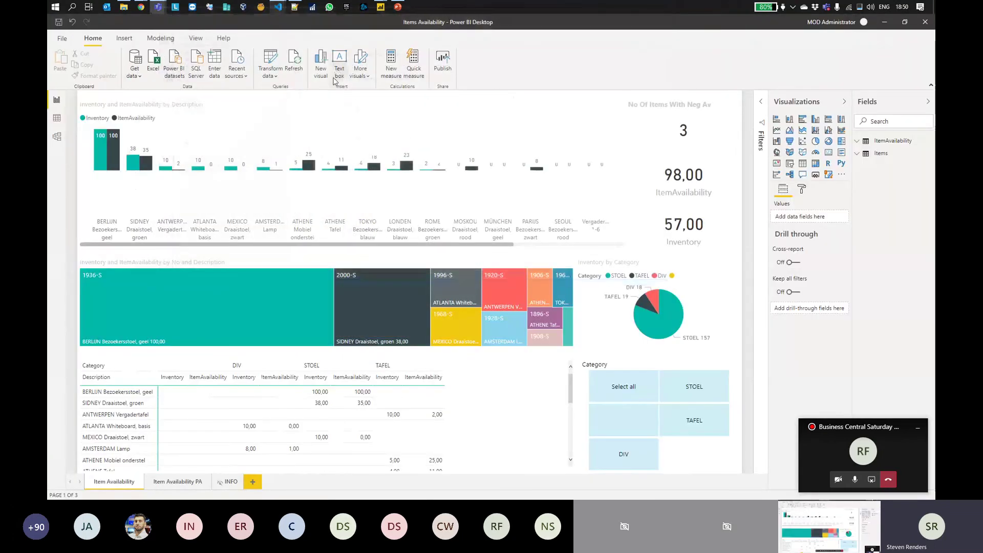
{"action": "left_click", "coordinate": [859, 142]}
{"action": "left_click", "coordinate": [891, 189]}
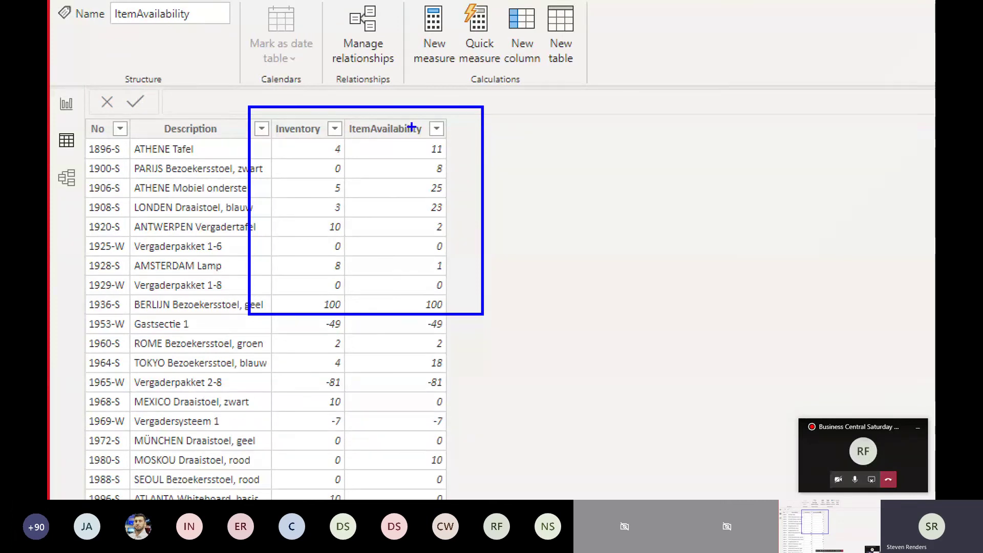
{"action": "key", "text": "Escape"}
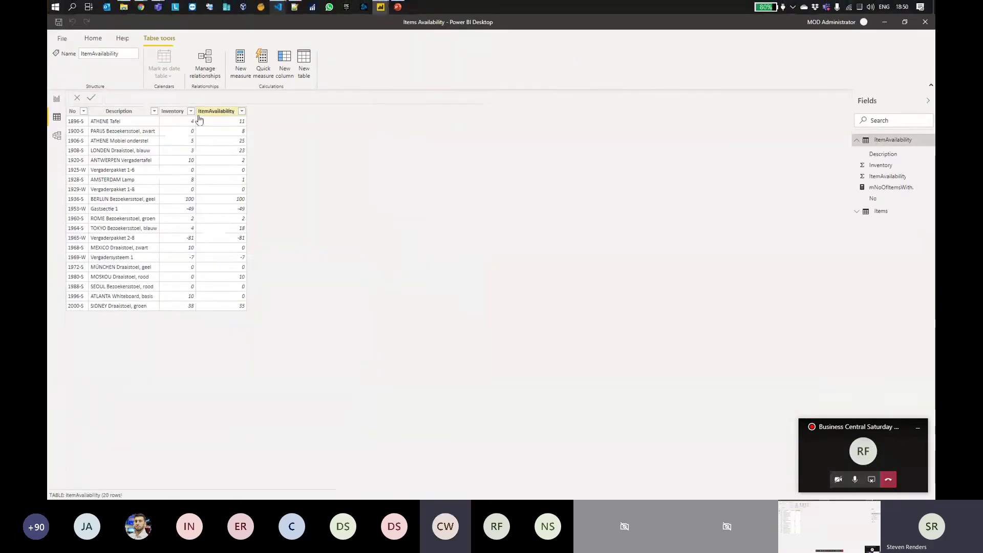
Examine and outline the formula of the mNoOfItemsWithNegAvailability measure, and select the No Of Items With Neg Av card in the report
{"action": "left_click", "coordinate": [888, 189]}
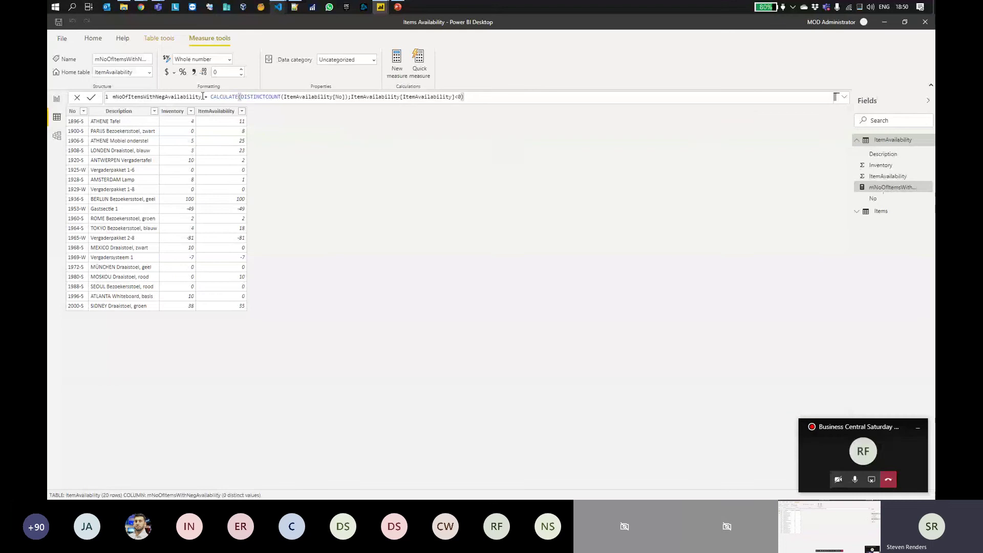
{"action": "key", "text": "ctrl+1"}
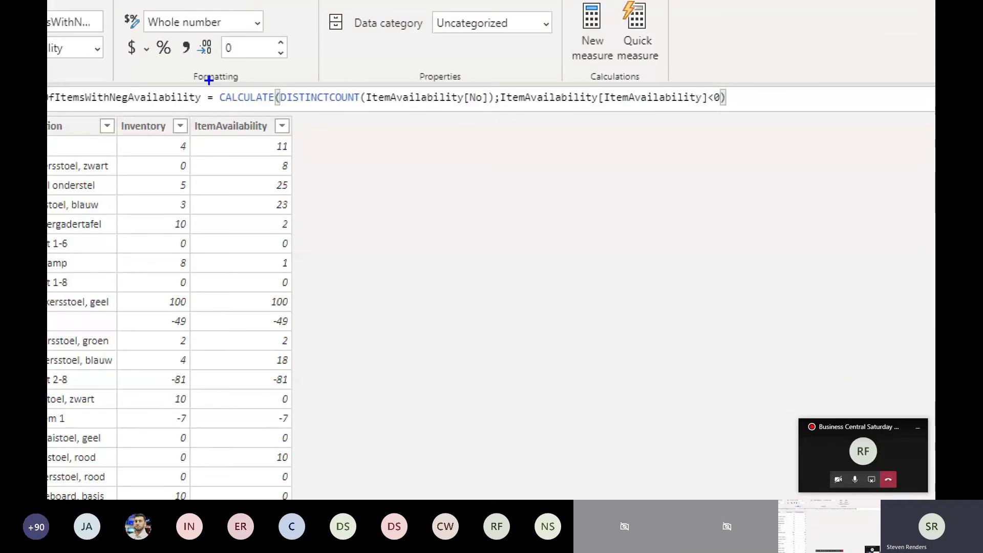
{"action": "left_click_drag", "start_coordinate": [204, 89], "coordinate": [417, 103]}
{"action": "left_click_drag", "start_coordinate": [633, 110], "coordinate": [746, 118]}
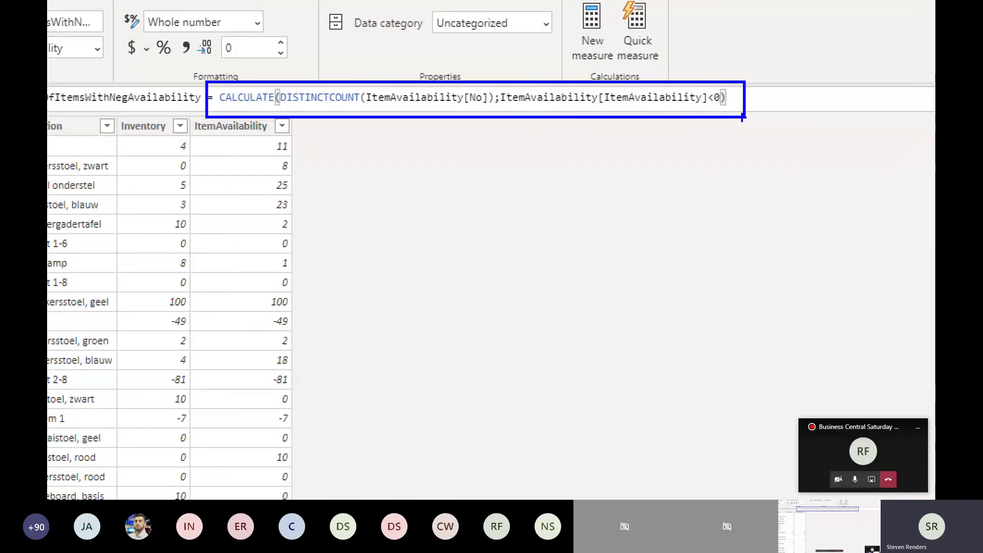
{"action": "left_click_drag", "start_coordinate": [622, 124], "coordinate": [617, 157]}
{"action": "left_click", "coordinate": [58, 101]}
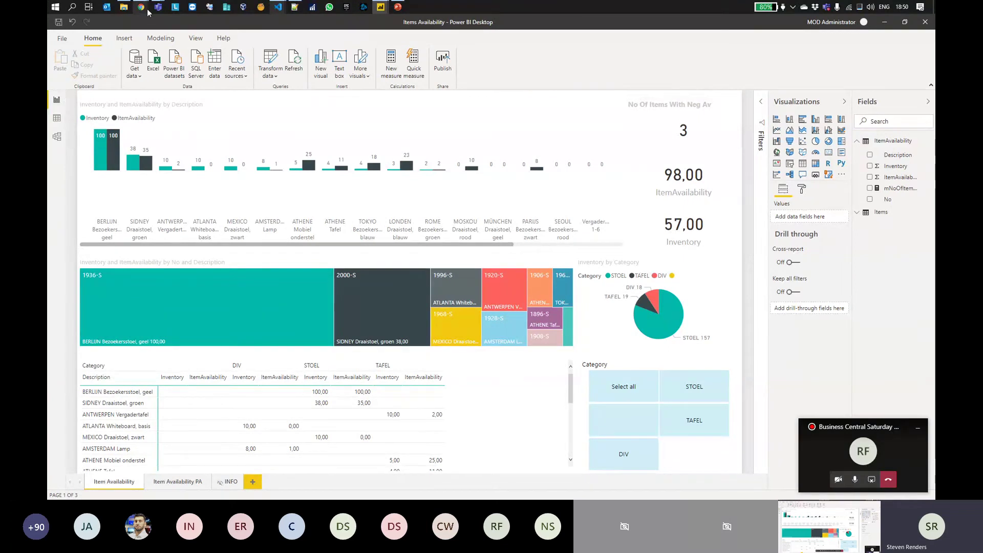
{"action": "left_click", "coordinate": [665, 101]}
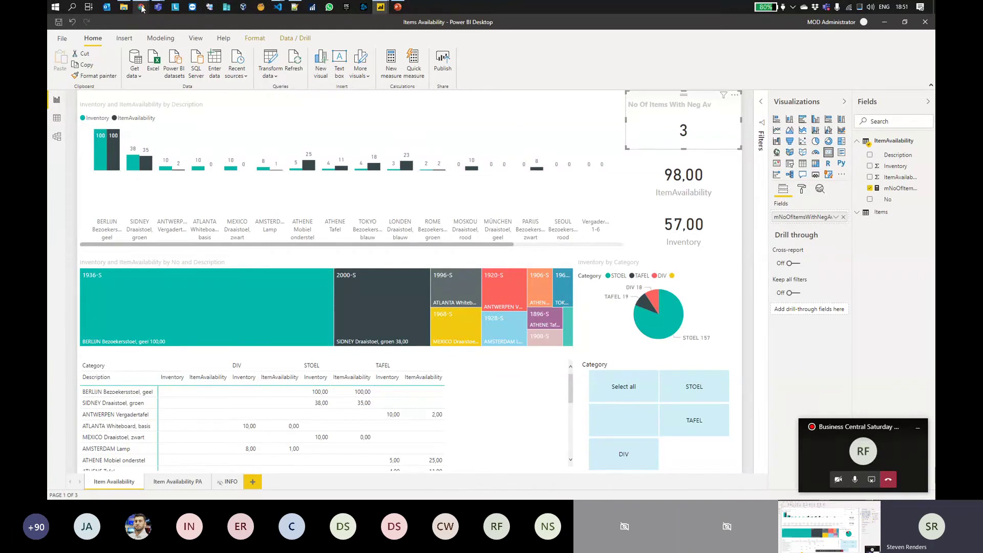
Switch to the Power BI service in the browser, open the Stock Overview dashboard and view the options of its Inventory tile
{"action": "mouse_move", "coordinate": [141, 9]}
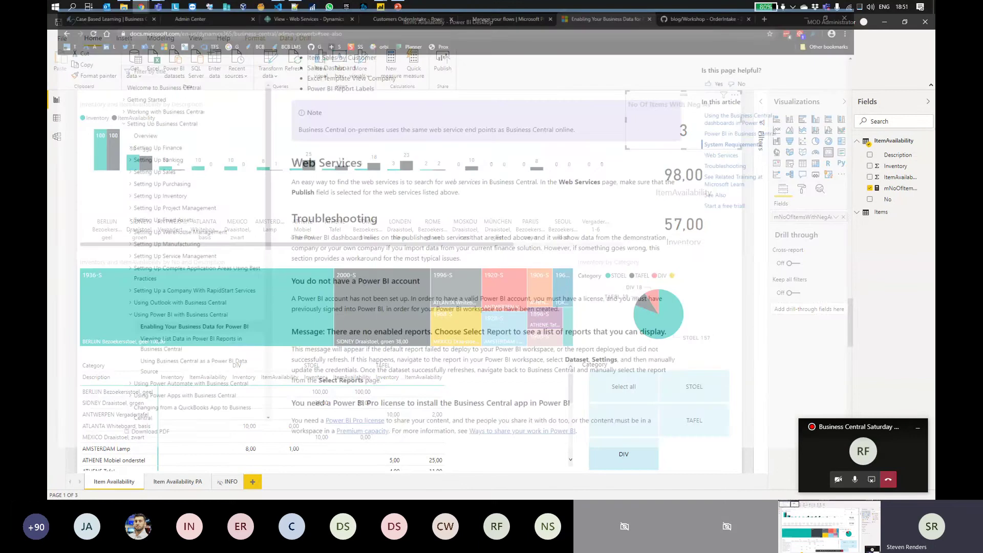
{"action": "left_click", "coordinate": [129, 44]}
{"action": "left_click", "coordinate": [440, 21]}
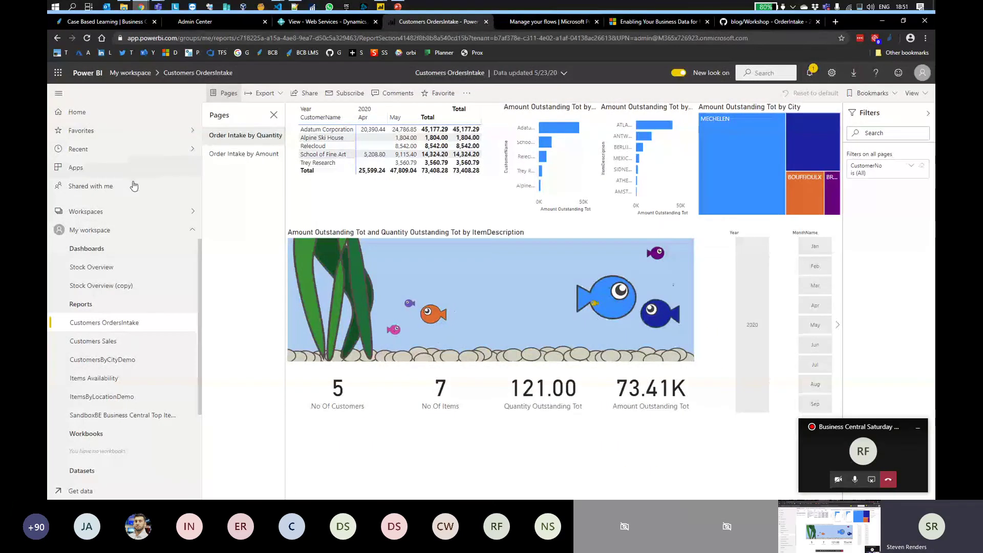
{"action": "left_click", "coordinate": [117, 272]}
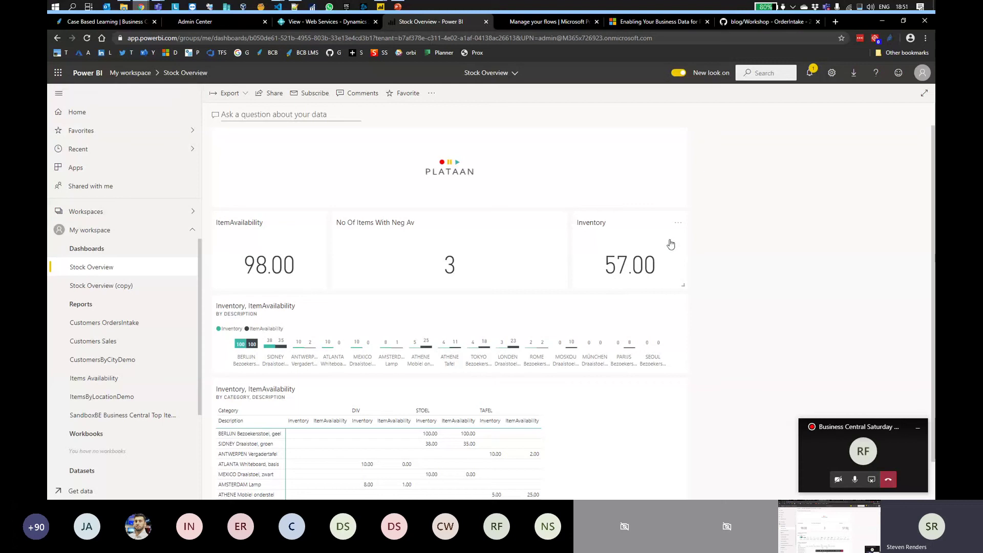
{"action": "left_click", "coordinate": [679, 224]}
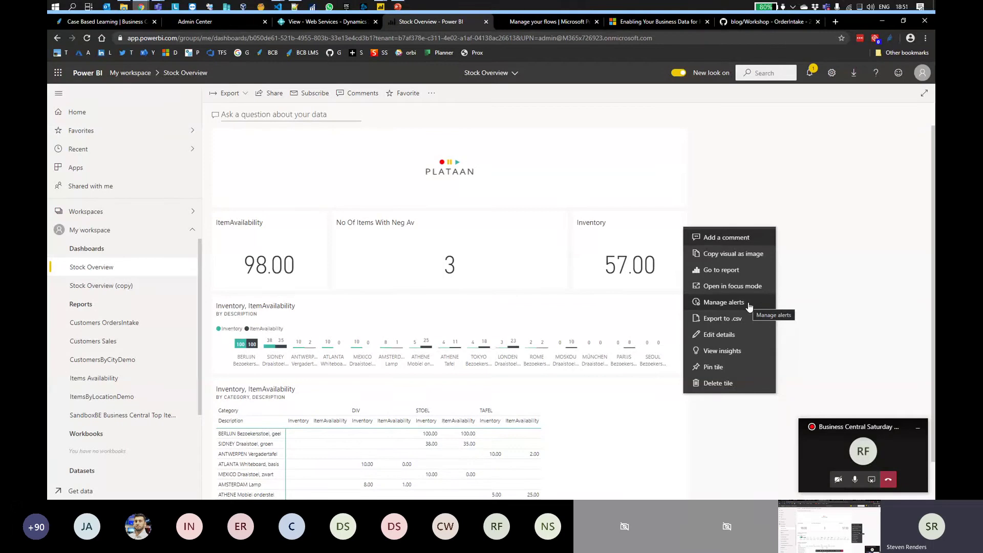
{"action": "left_click", "coordinate": [753, 159]}
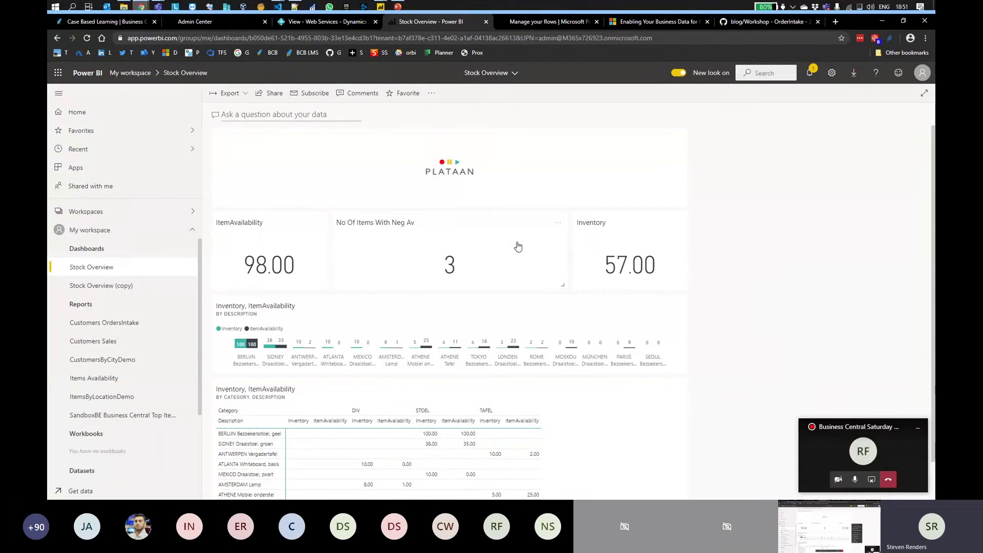
Open alert management for the No Of Items With Neg Av tile and start a new alert rule
{"action": "left_click", "coordinate": [558, 223]}
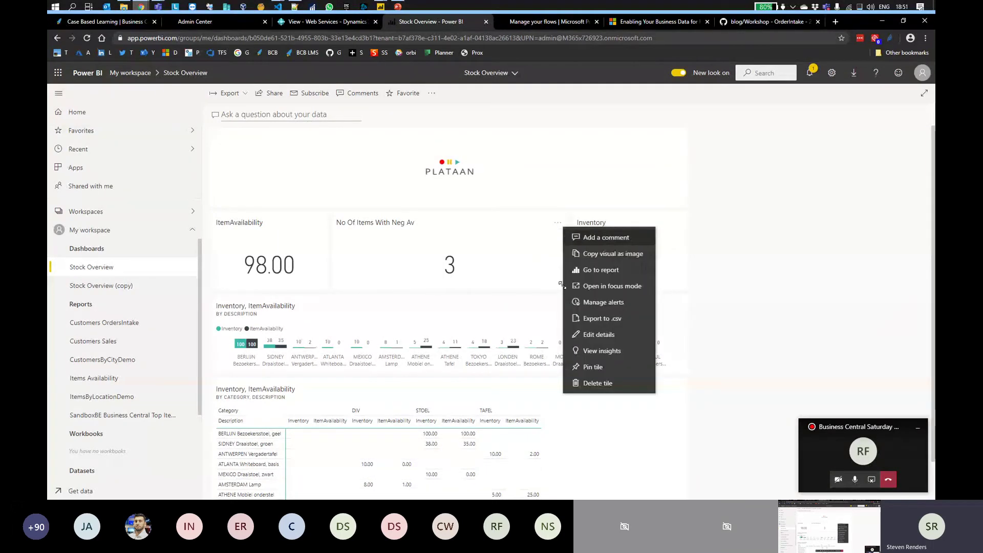
{"action": "left_click", "coordinate": [618, 308]}
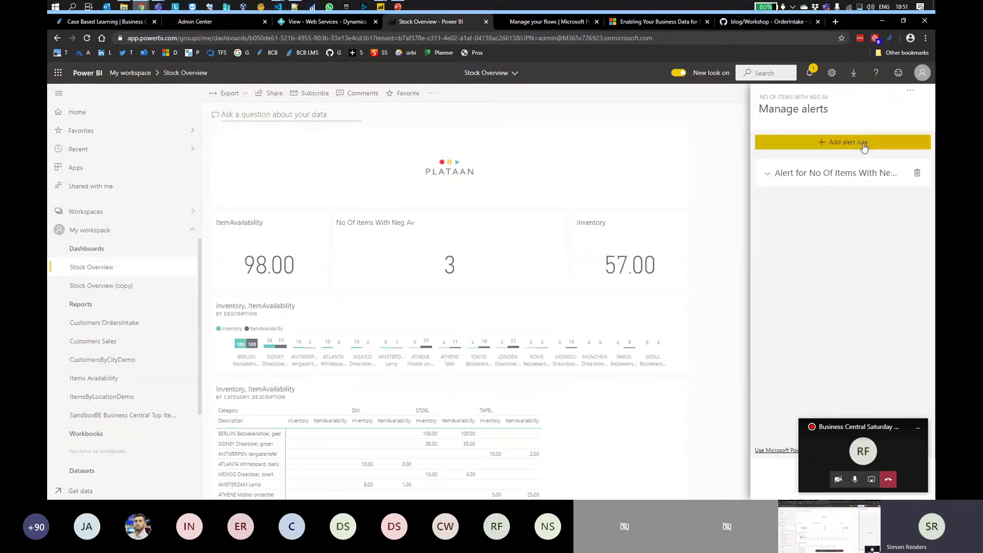
{"action": "left_click", "coordinate": [864, 147]}
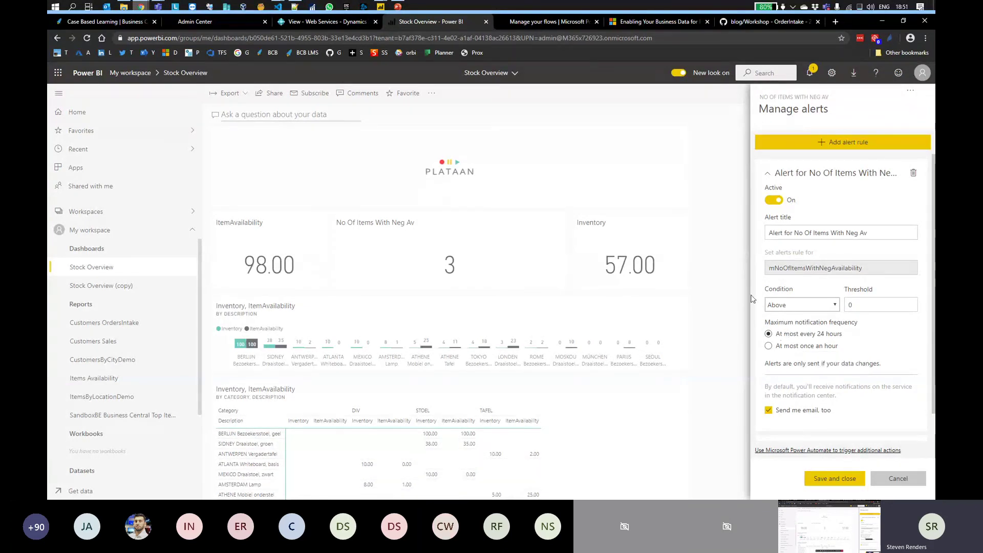
Switch to Power Automate, open the Negative Availability flow for editing and expand its Send an email (V2) action
{"action": "left_click", "coordinate": [567, 25]}
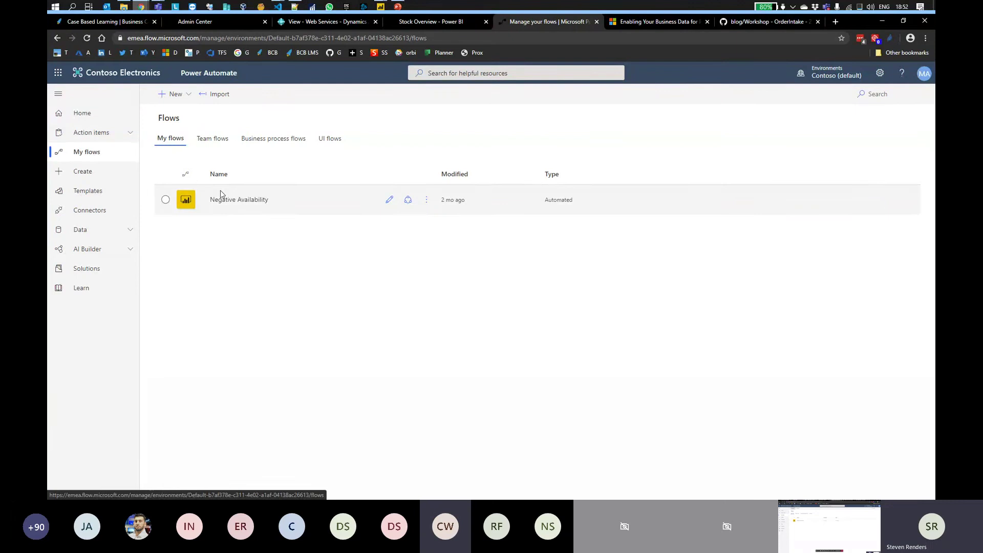
{"action": "left_click", "coordinate": [233, 199]}
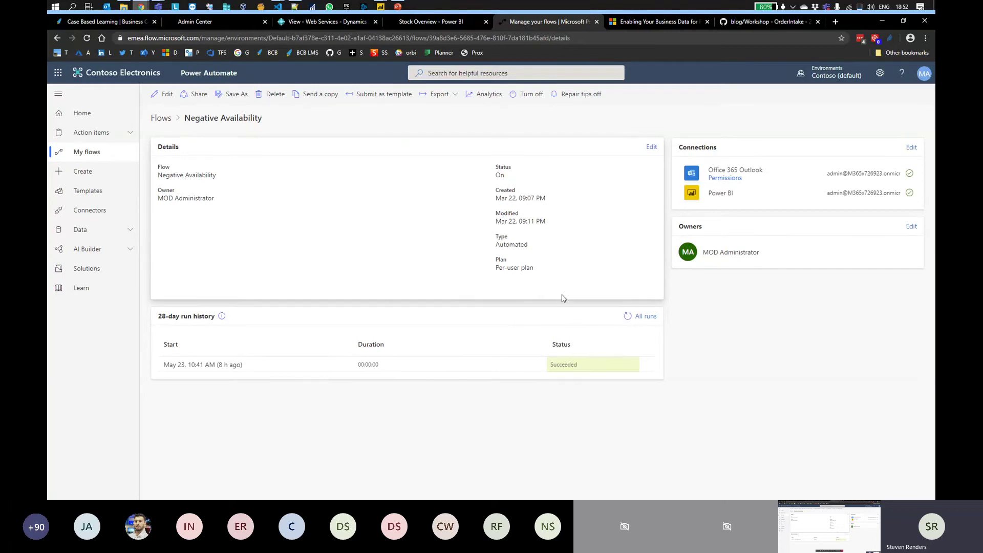
{"action": "left_click", "coordinate": [167, 97]}
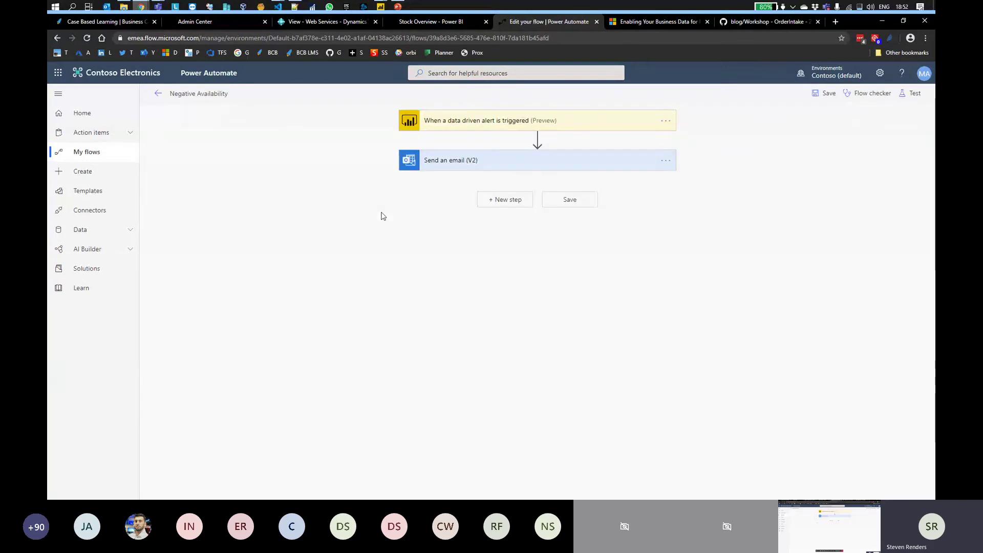
{"action": "left_click", "coordinate": [522, 160]}
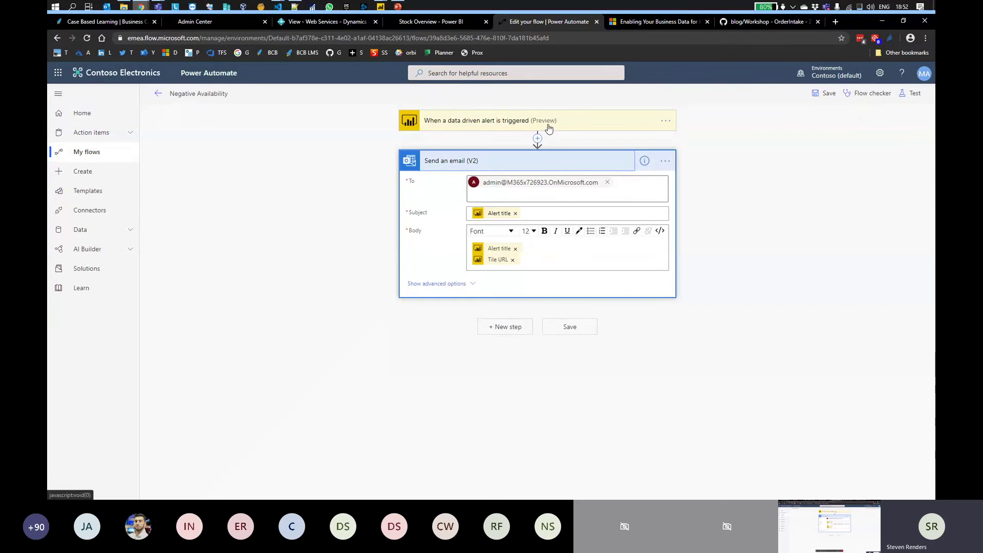
Start a new step in the flow to view the available connectors and actions, and leave for the Power Automate home page
{"action": "left_click", "coordinate": [506, 327]}
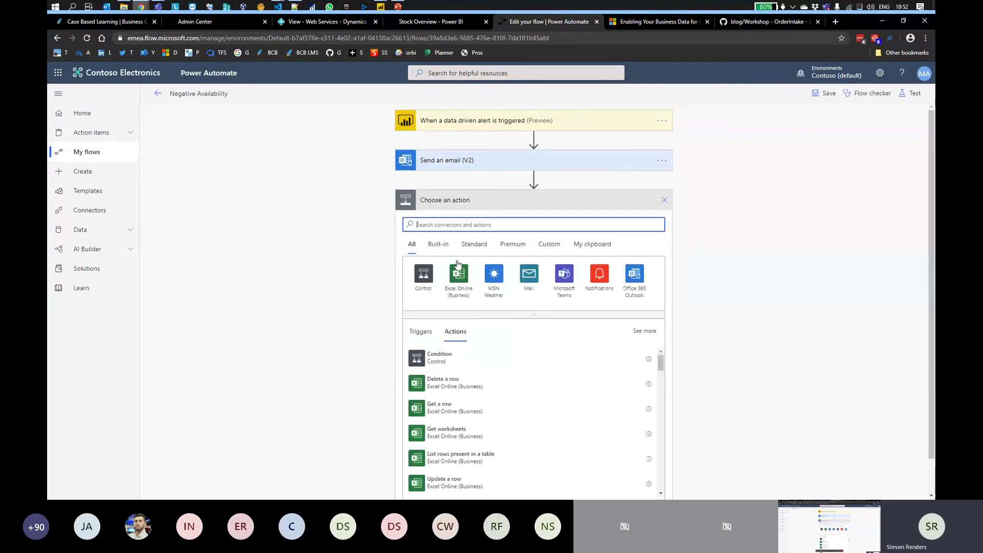
{"action": "scroll", "coordinate": [581, 299], "scroll_direction": "up", "scroll_amount": 1}
{"action": "left_click", "coordinate": [100, 114]}
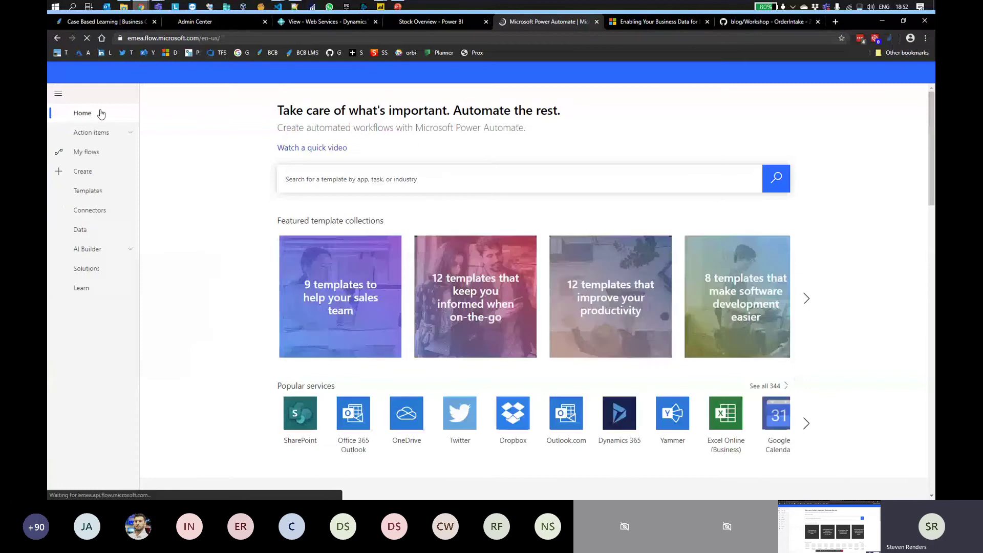
Switch to the browser window showing the Power Apps home page
{"action": "left_click", "coordinate": [200, 8]}
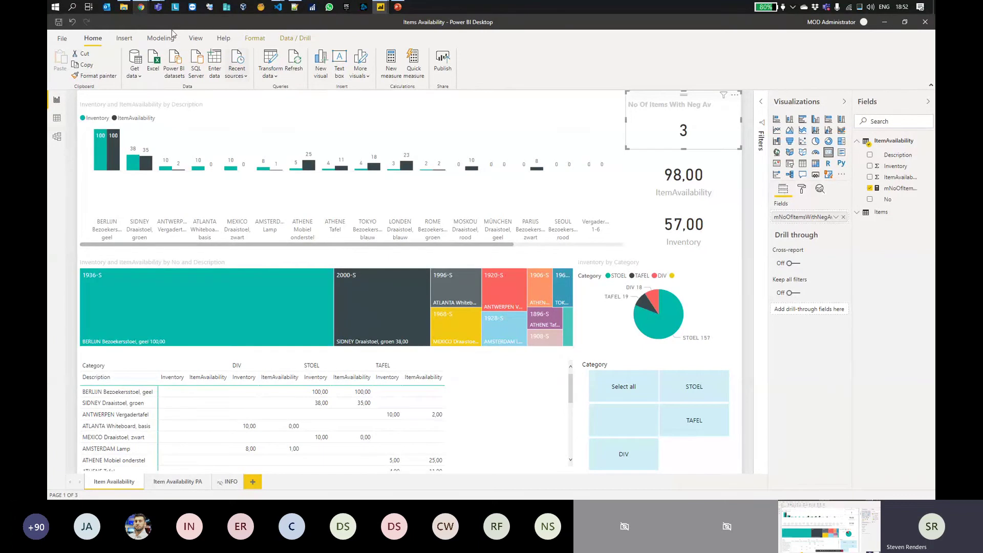
{"action": "mouse_move", "coordinate": [141, 7]}
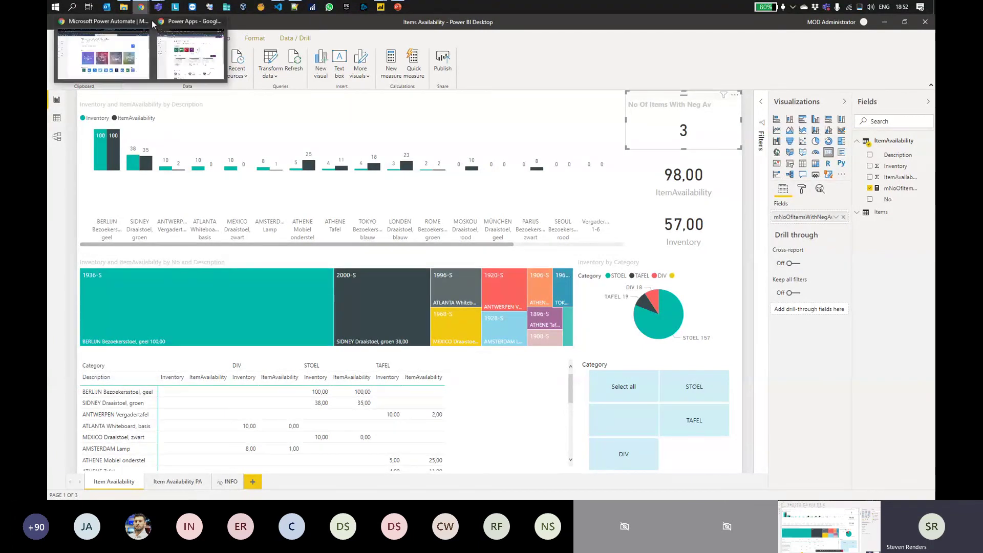
{"action": "left_click", "coordinate": [190, 51]}
{"action": "left_click", "coordinate": [899, 23]}
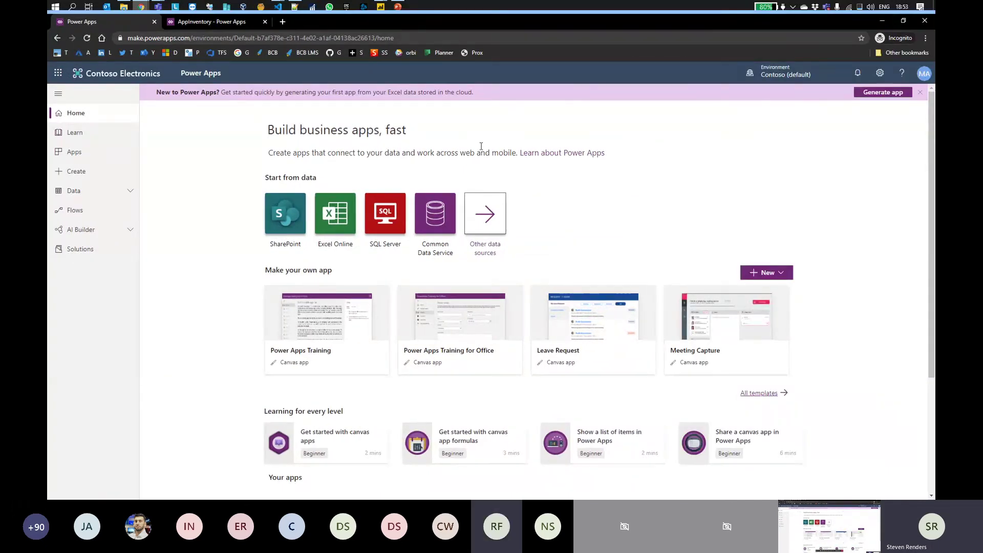
Start an app from the Business Central data source, select the items table of SANDBOXBE - CRONUS BE, and view the existing AppInventory app
{"action": "left_click", "coordinate": [505, 259]}
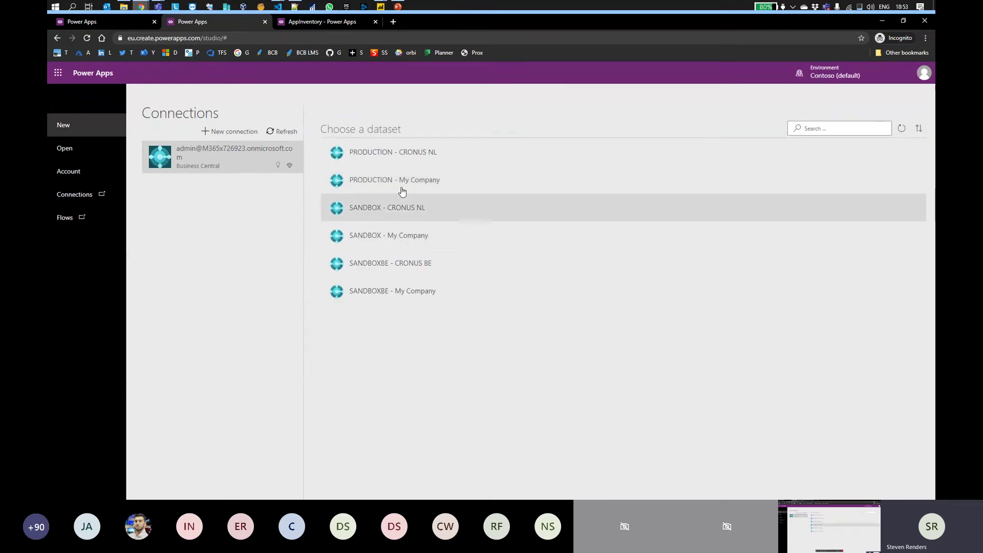
{"action": "left_click", "coordinate": [384, 265]}
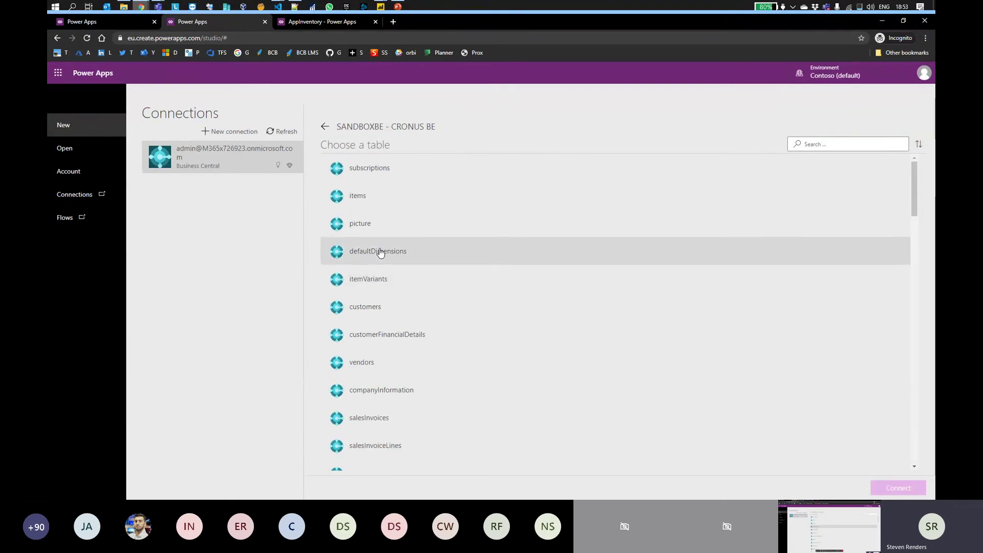
{"action": "left_click", "coordinate": [369, 200]}
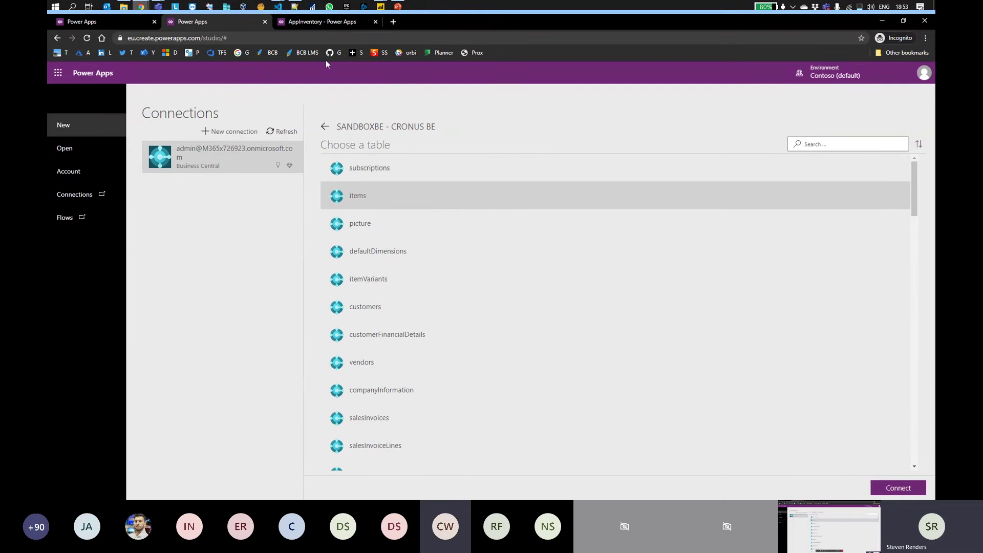
{"action": "left_click", "coordinate": [314, 24]}
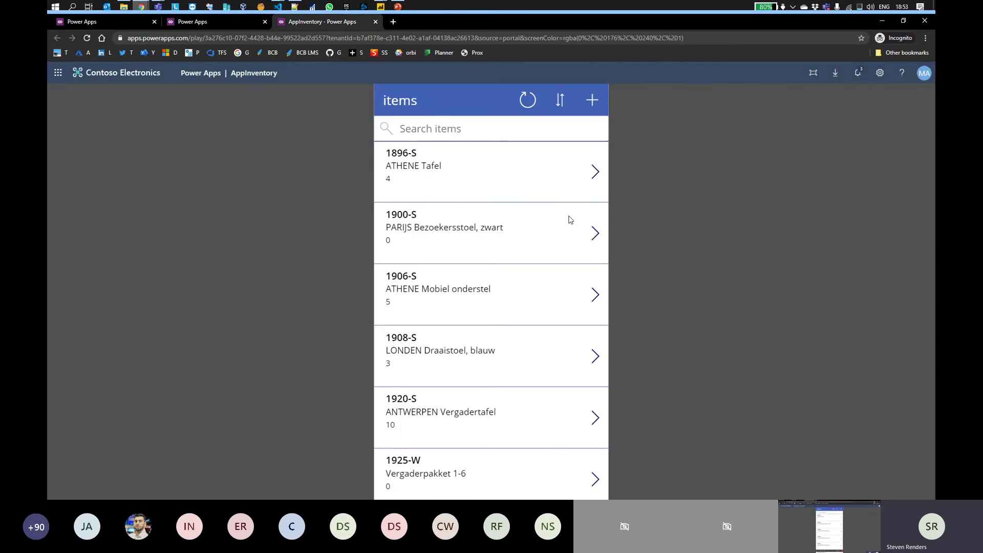
View the details of item 1896-S ATHENE Tafel in the AppInventory app and open its edit form
{"action": "left_click", "coordinate": [593, 172]}
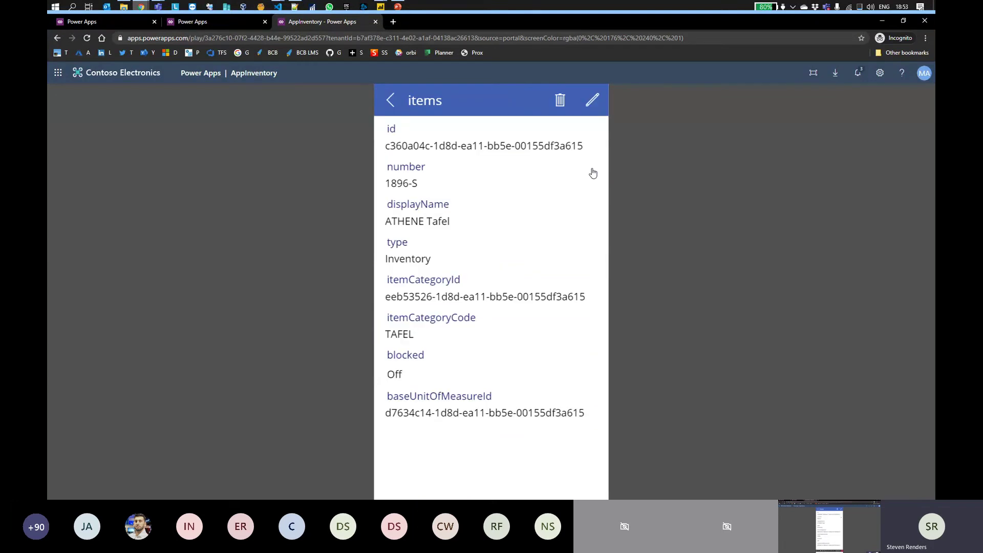
{"action": "left_click", "coordinate": [589, 102]}
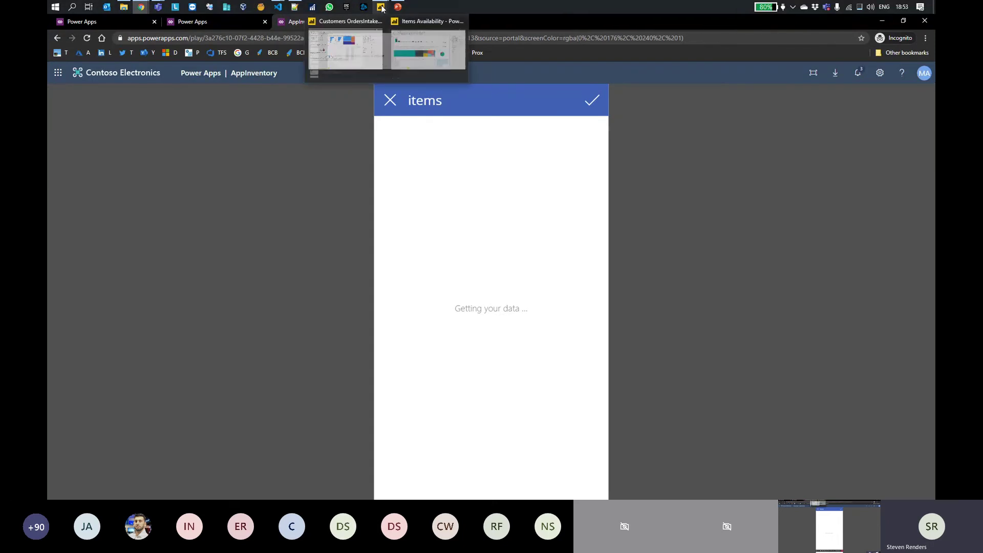
Switch to the Items Availability report in Power BI Desktop and show its Item Availability PA page
{"action": "mouse_move", "coordinate": [381, 7]}
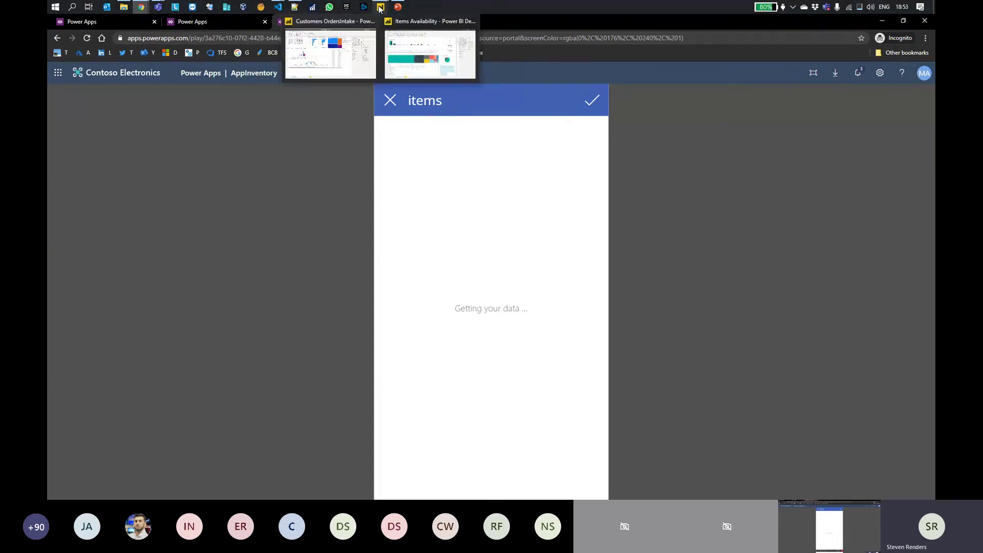
{"action": "left_click", "coordinate": [410, 63]}
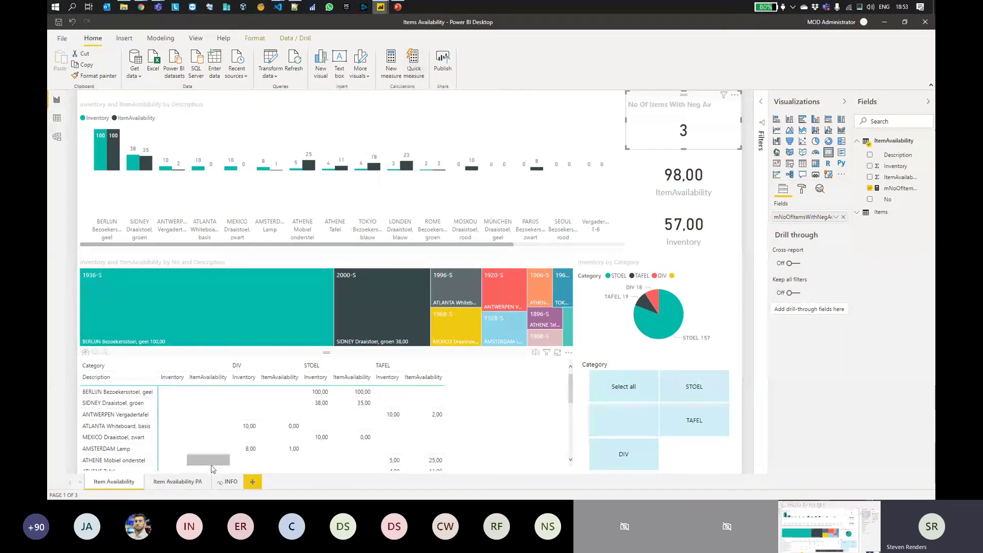
{"action": "left_click", "coordinate": [193, 480]}
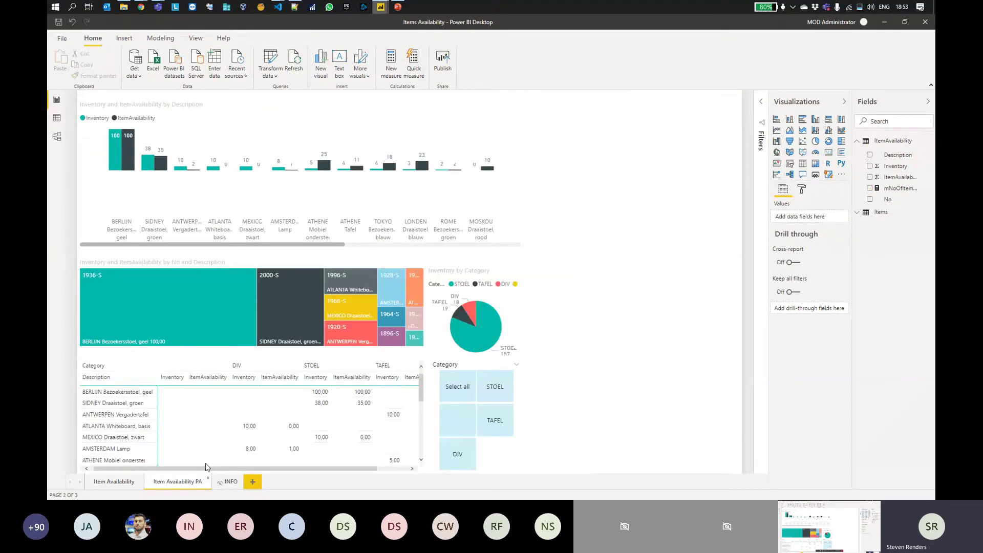
Point out the PowerApps for Power BI visual and the app embedded in the report with arrows on a magnified view
{"action": "left_click", "coordinate": [816, 175]}
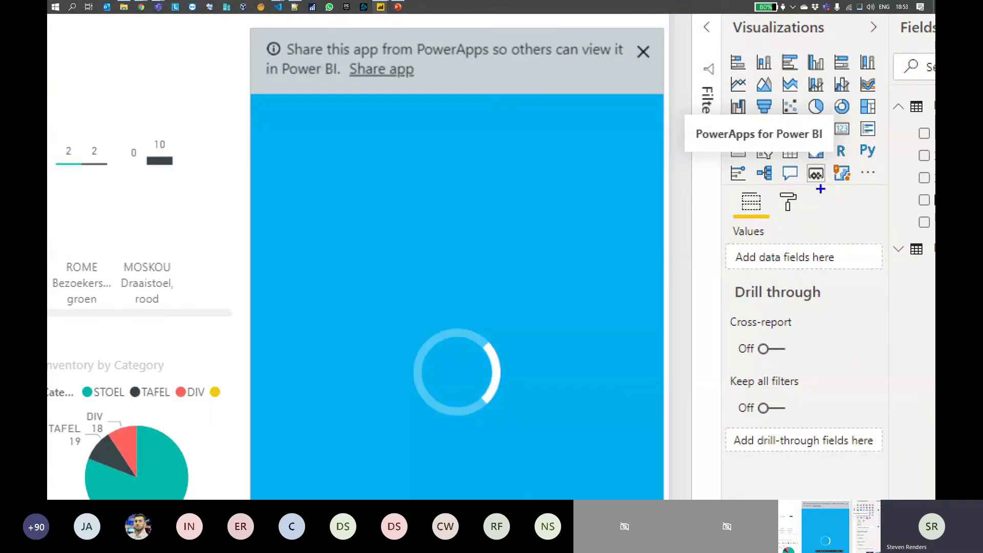
{"action": "left_click_drag", "start_coordinate": [822, 189], "coordinate": [826, 222]}
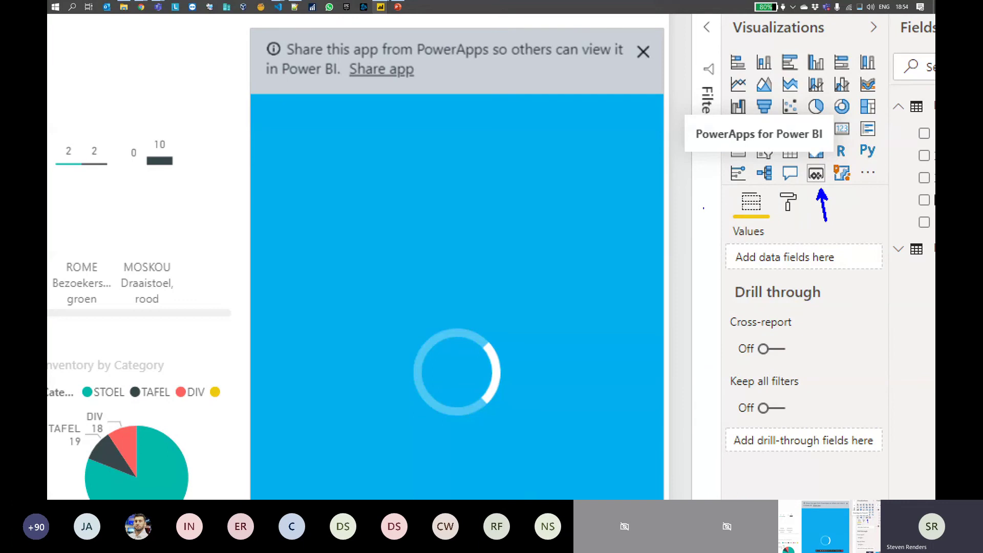
{"action": "left_click_drag", "start_coordinate": [584, 218], "coordinate": [667, 205]}
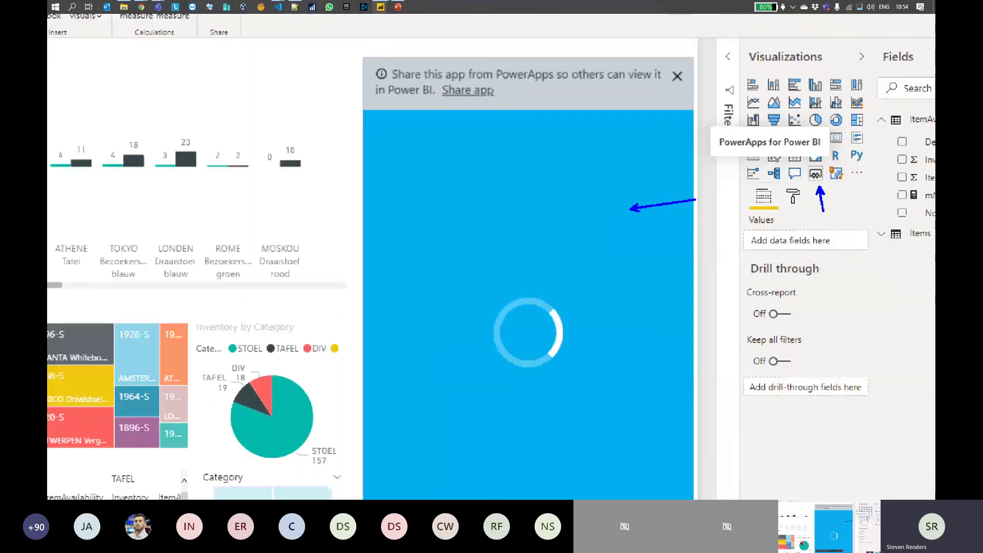
{"action": "key", "text": "Escape"}
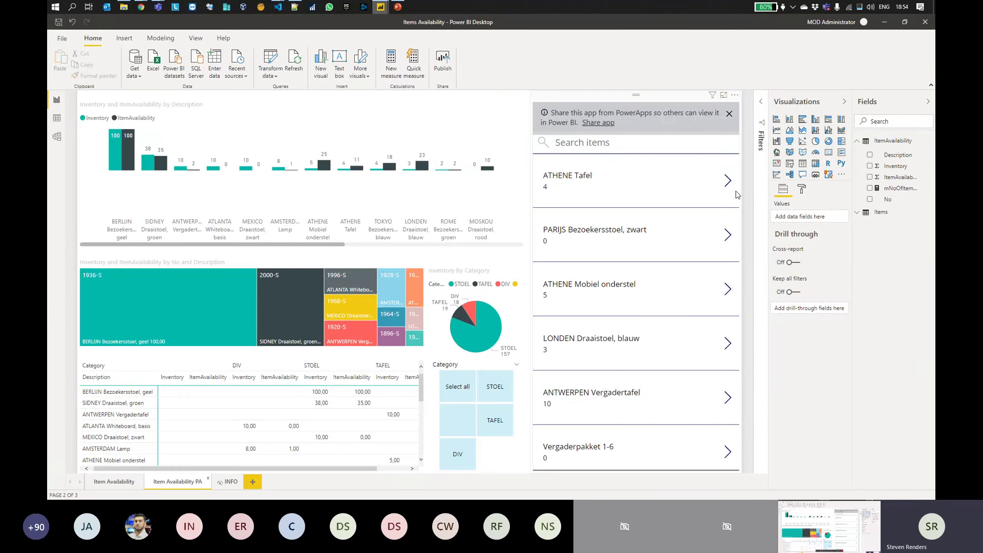
View the ATHENE Tafel details in the embedded app, dismissing the app-sharing notice, and return to the items list
{"action": "left_click", "coordinate": [728, 185]}
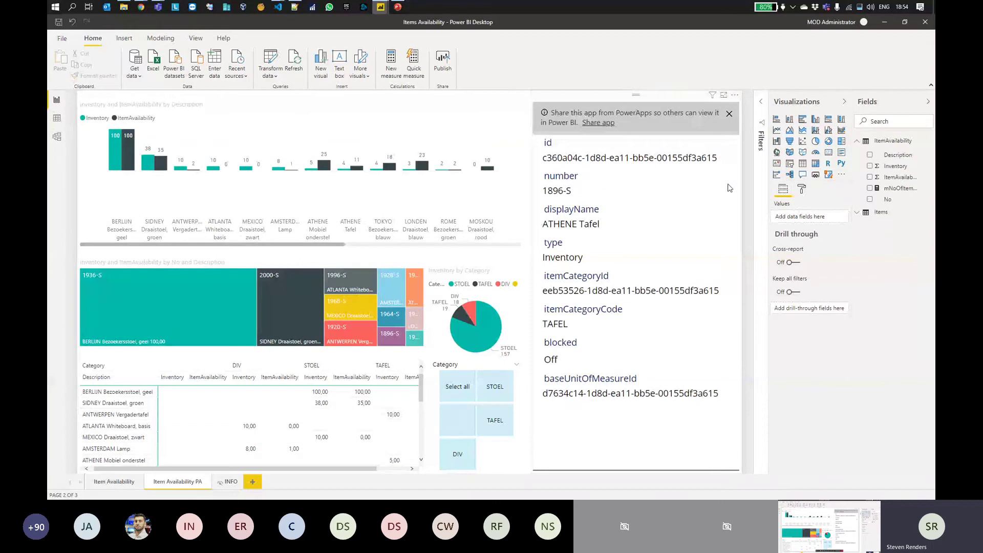
{"action": "left_click", "coordinate": [729, 113]}
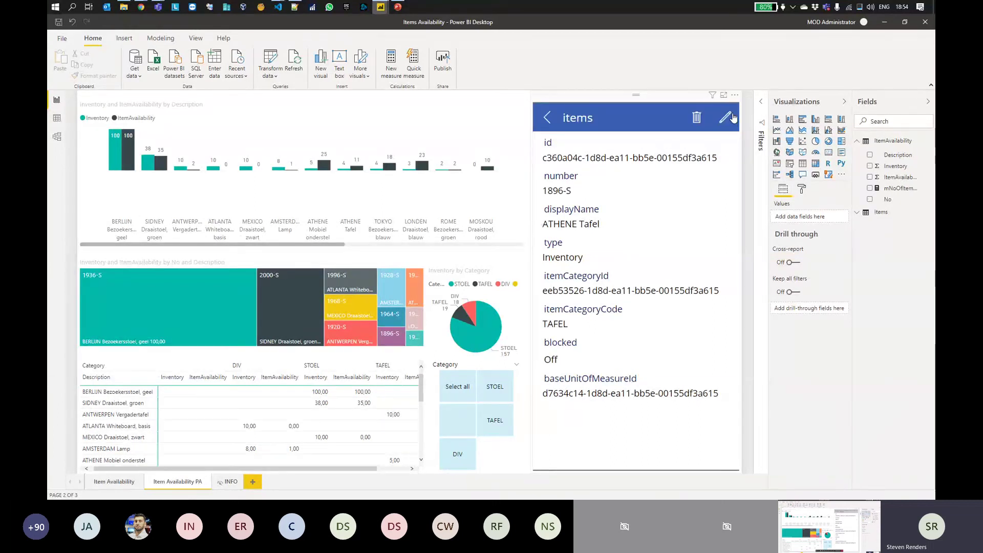
{"action": "left_click", "coordinate": [551, 121]}
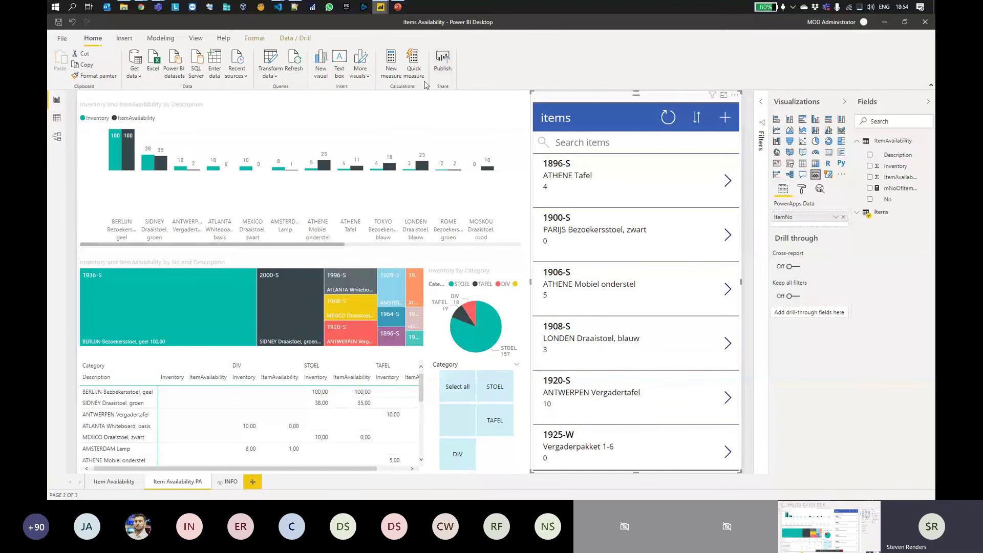
Switch to the PowerPoint presentation with the Business Central & Power Platform demo slide
{"action": "left_click", "coordinate": [397, 6]}
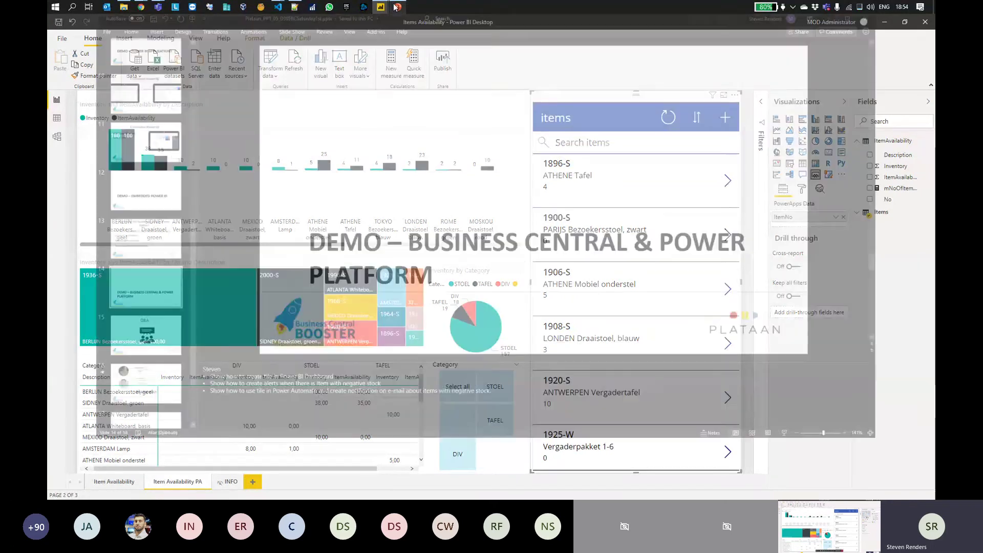